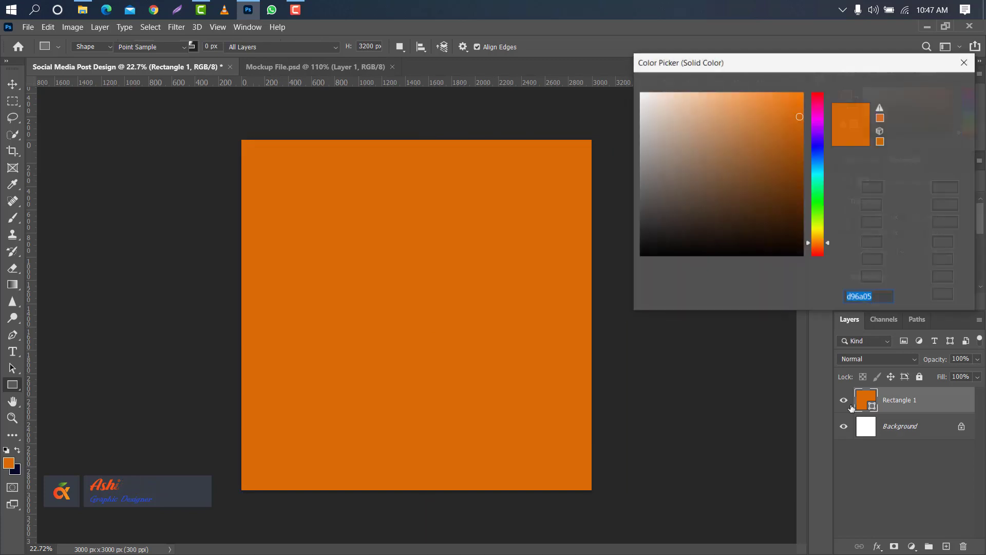
Change the large background rectangle's fill to the dark navy 05092c.
{"action": "left_click", "coordinate": [19, 465]}
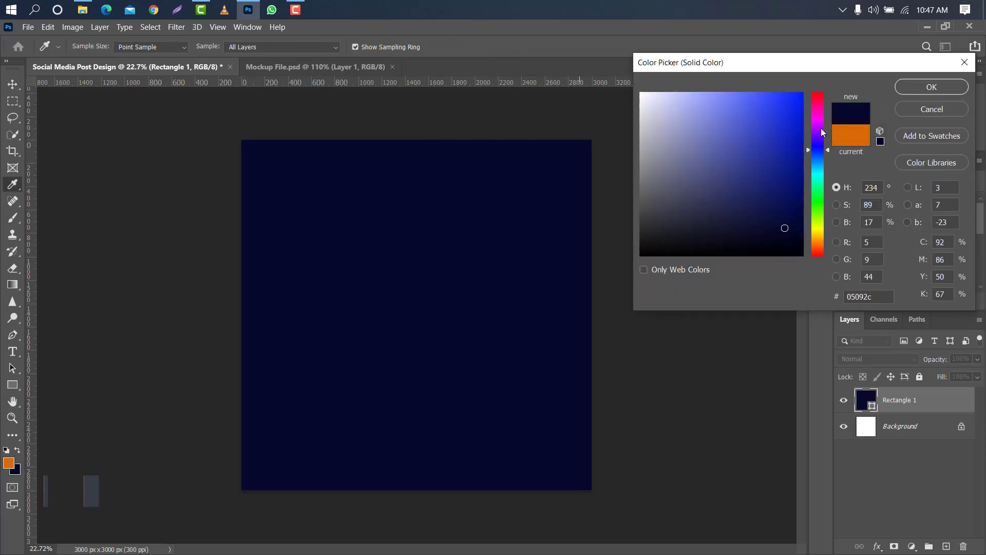
{"action": "left_click", "coordinate": [932, 86]}
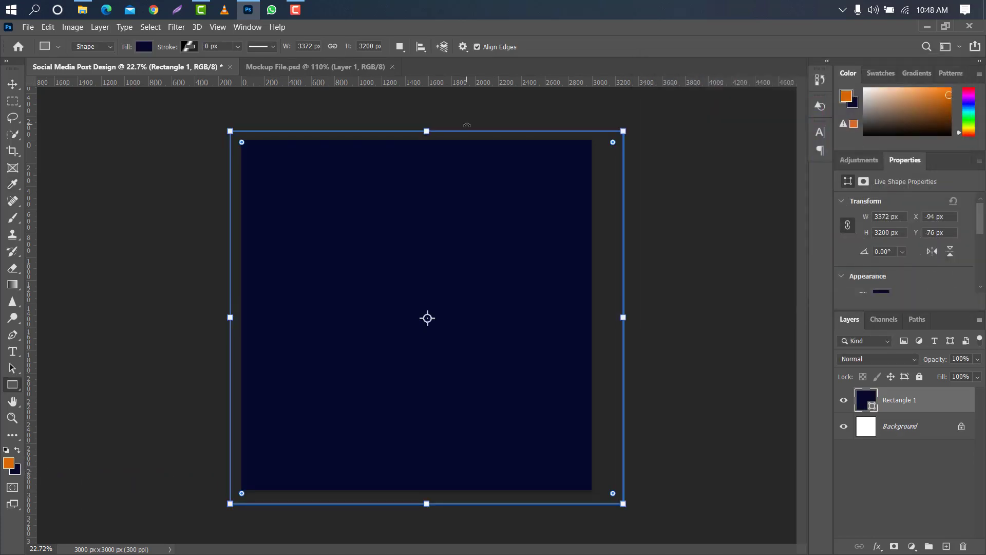
Draw a rectangle about 1266 × 596 px over the canvas's upper-right corner and fill it with pale lavender b8bce0.
{"action": "left_click_drag", "start_coordinate": [467, 125], "coordinate": [615, 193]}
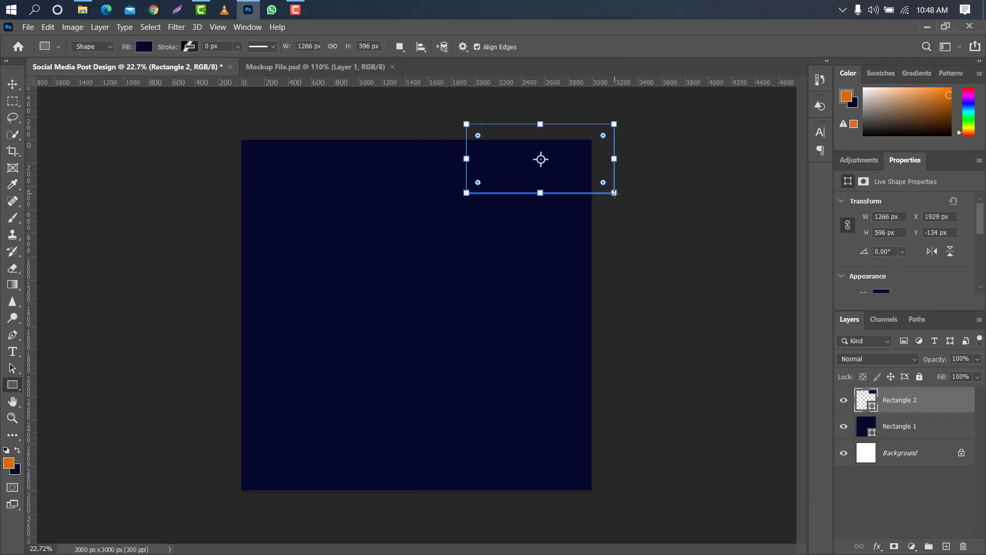
{"action": "double_click", "coordinate": [873, 405]}
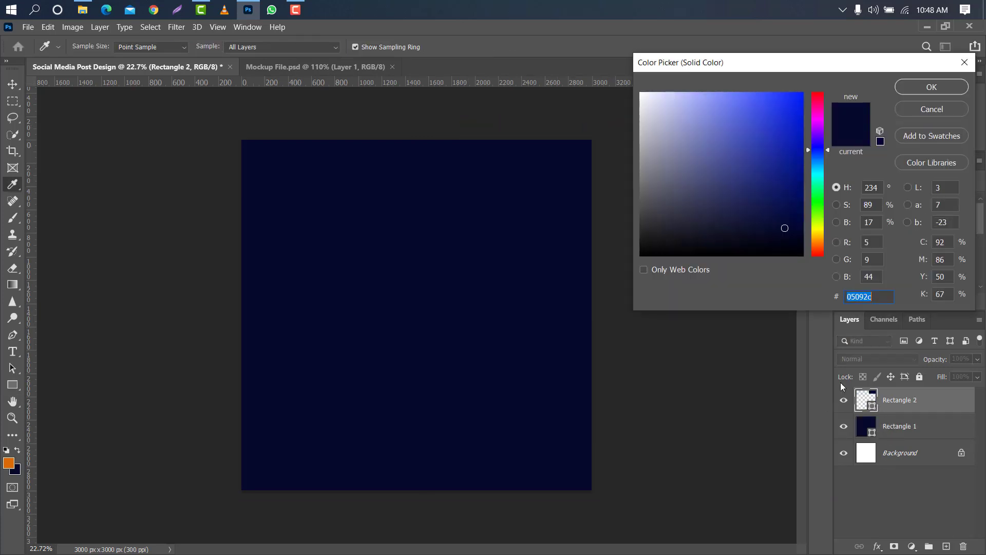
{"action": "left_click_drag", "start_coordinate": [722, 229], "coordinate": [673, 117]}
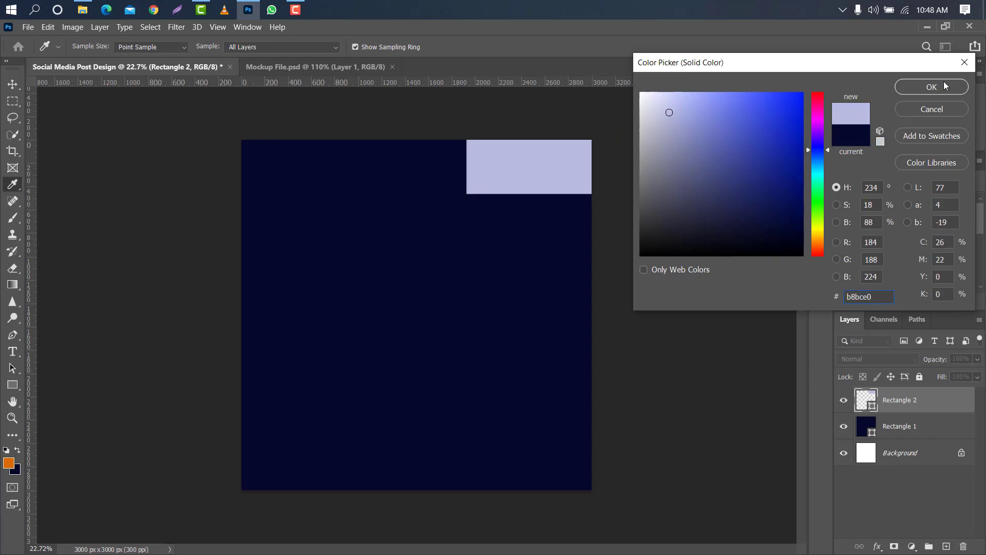
{"action": "left_click", "coordinate": [932, 87]}
Shift the lavender rectangle left to about X 1810 px and give it a linear navy-to-orange Gradient Overlay at 0°.
{"action": "key", "text": "ctrl+t"}
{"action": "left_click_drag", "start_coordinate": [592, 164], "coordinate": [572, 156]}
{"action": "left_click", "coordinate": [605, 46]}
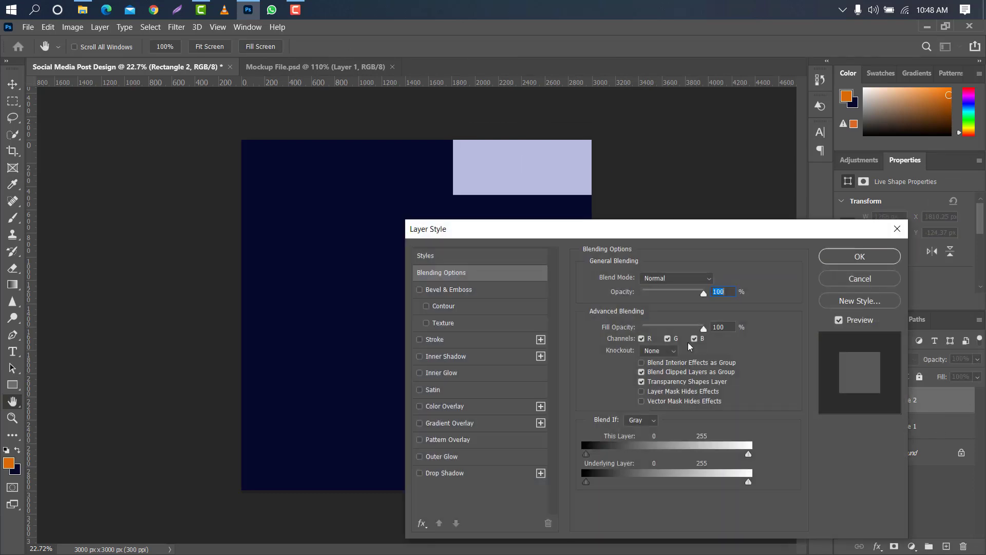
{"action": "left_click", "coordinate": [486, 426]}
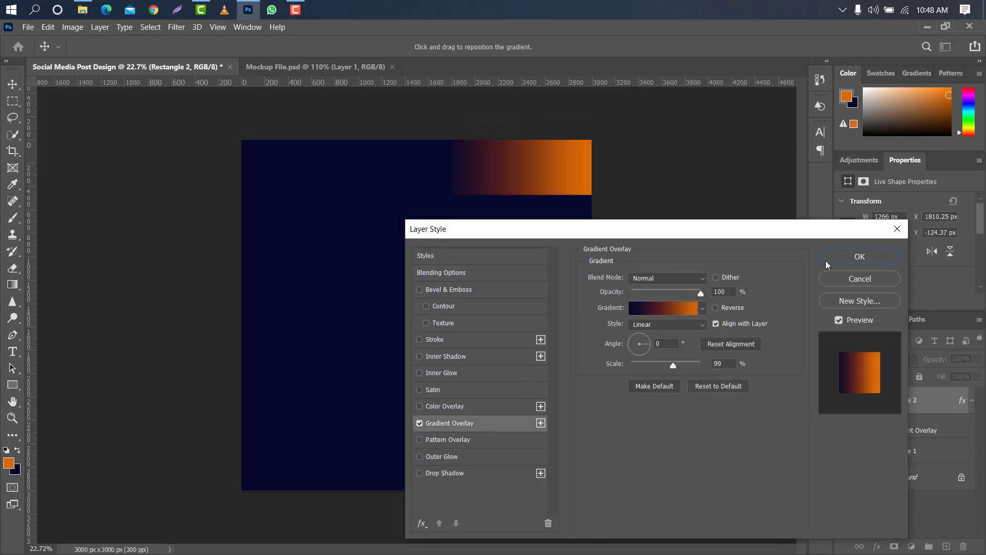
{"action": "left_click", "coordinate": [849, 258]}
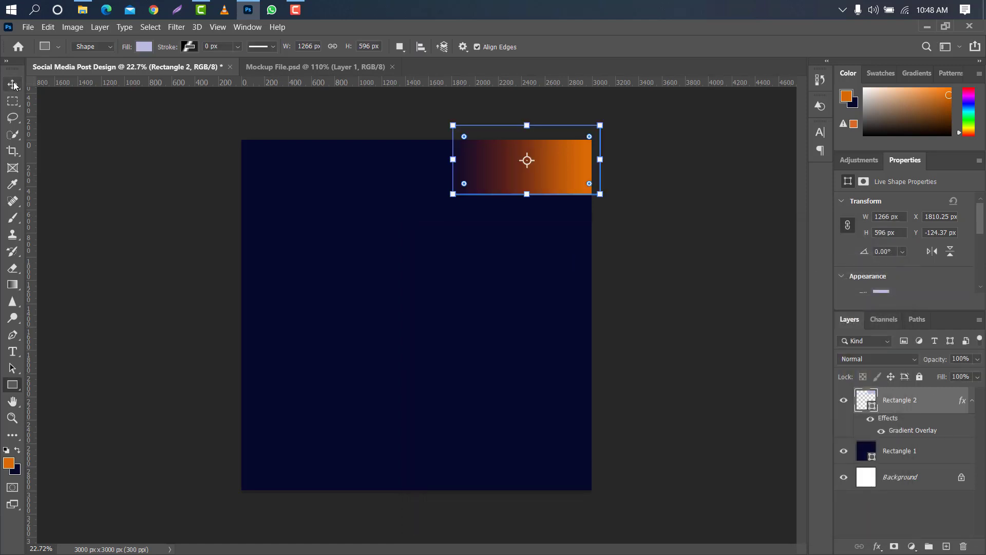
Distort the gradient rectangle by moving its lower-left corner about 235 px inward, giving it a slanted left edge.
{"action": "key", "text": "ctrl+t"}
{"action": "right_click", "coordinate": [482, 161]}
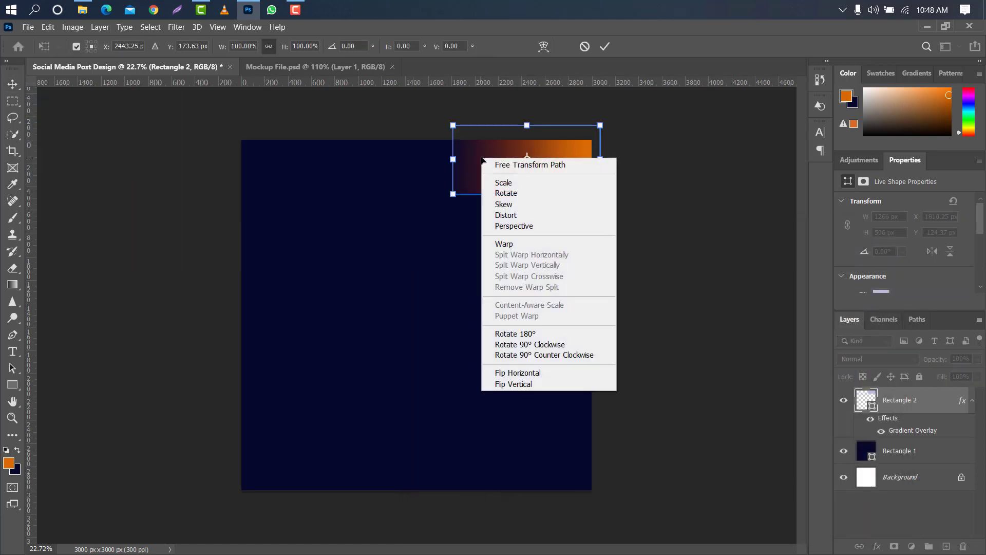
{"action": "left_click", "coordinate": [506, 214]}
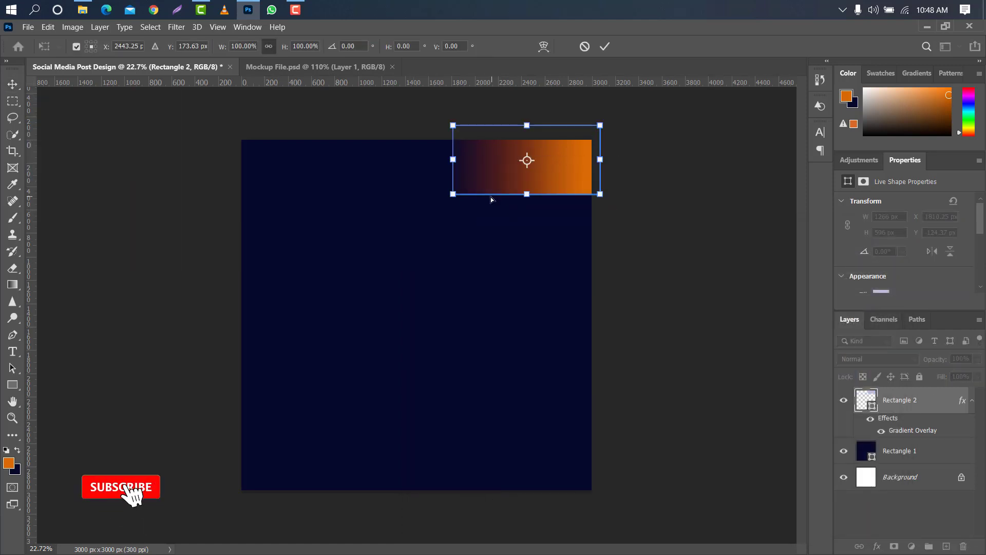
{"action": "scroll", "coordinate": [475, 197], "scroll_direction": "up", "scroll_amount": 5}
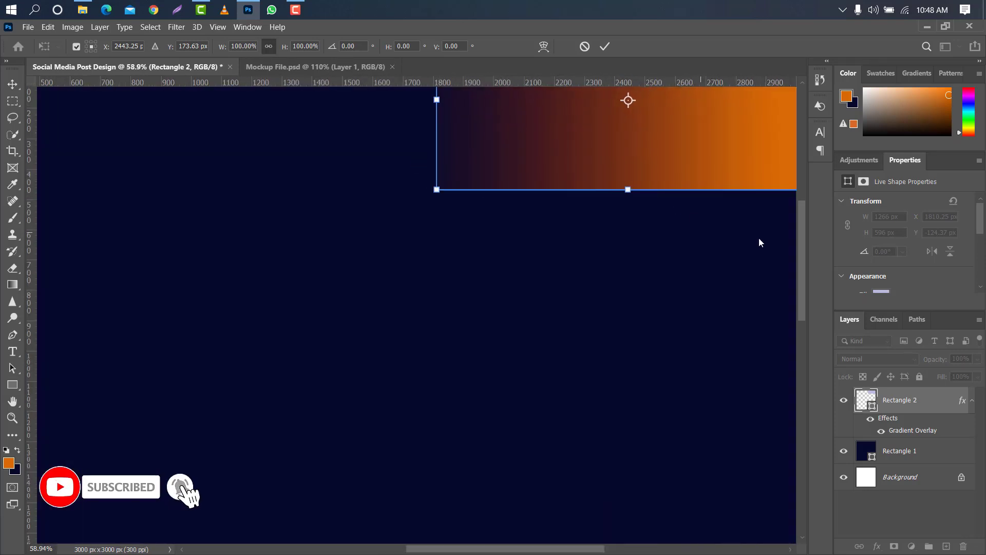
{"action": "left_click_drag", "start_coordinate": [800, 234], "coordinate": [804, 211]}
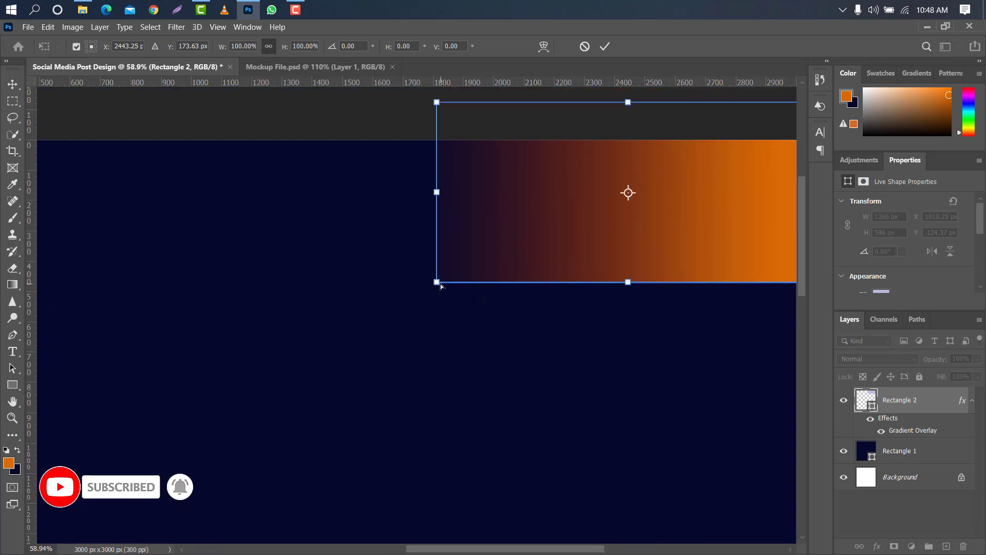
{"action": "left_click_drag", "start_coordinate": [440, 283], "coordinate": [511, 284]}
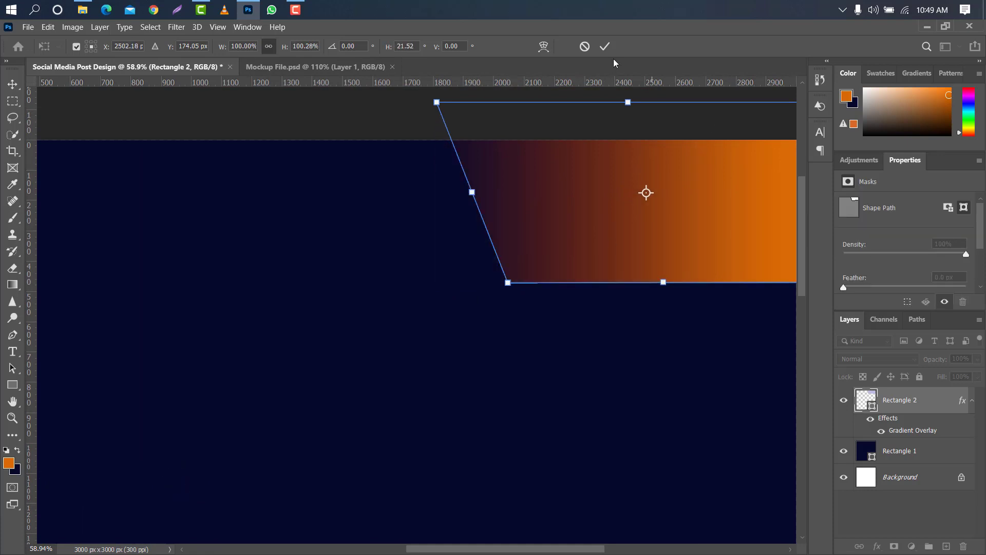
{"action": "left_click", "coordinate": [604, 46]}
{"action": "key", "text": "ctrl+0"}
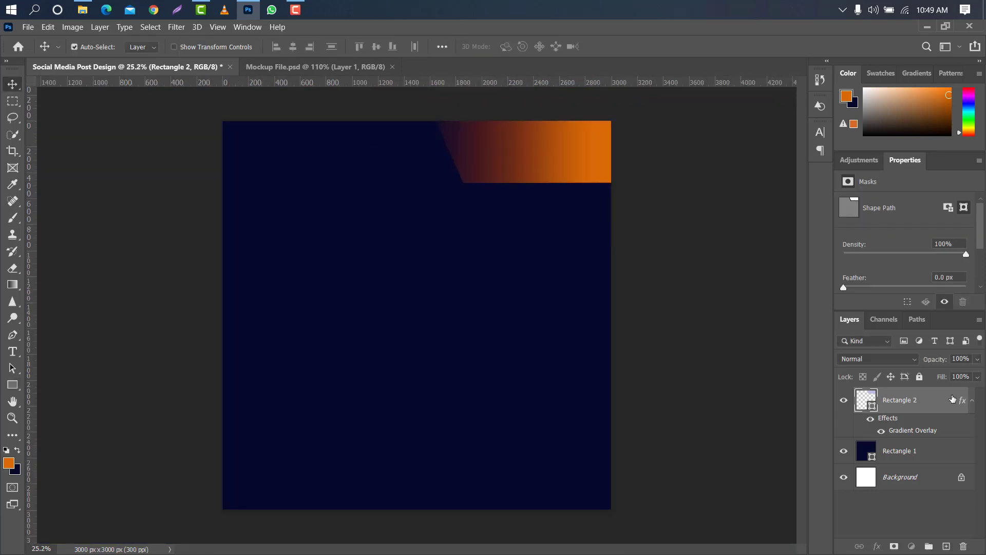
Examine the colours of the start, middle and end stops in the corner shape's Gradient Overlay.
{"action": "double_click", "coordinate": [953, 399]}
{"action": "left_click", "coordinate": [491, 429]}
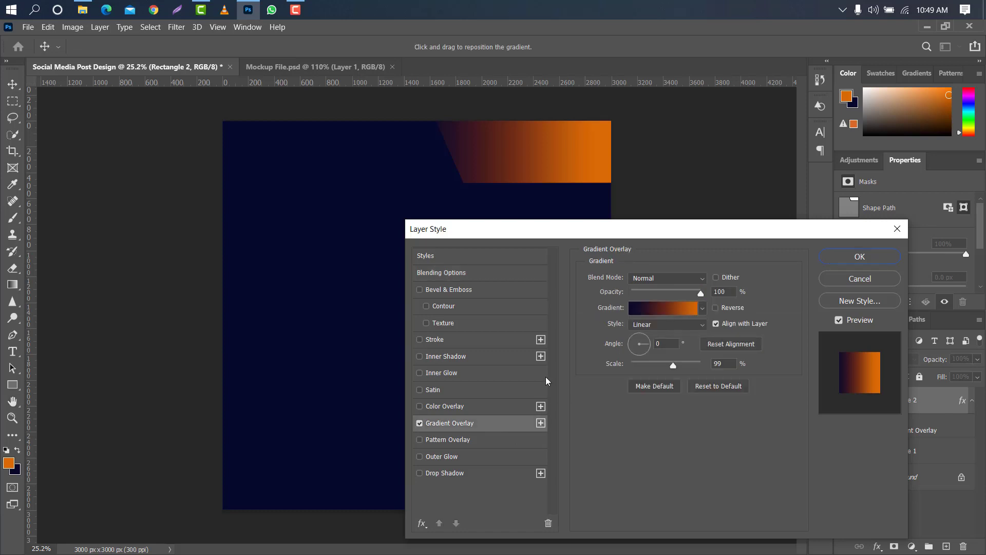
{"action": "left_click", "coordinate": [681, 311]}
{"action": "double_click", "coordinate": [680, 342]}
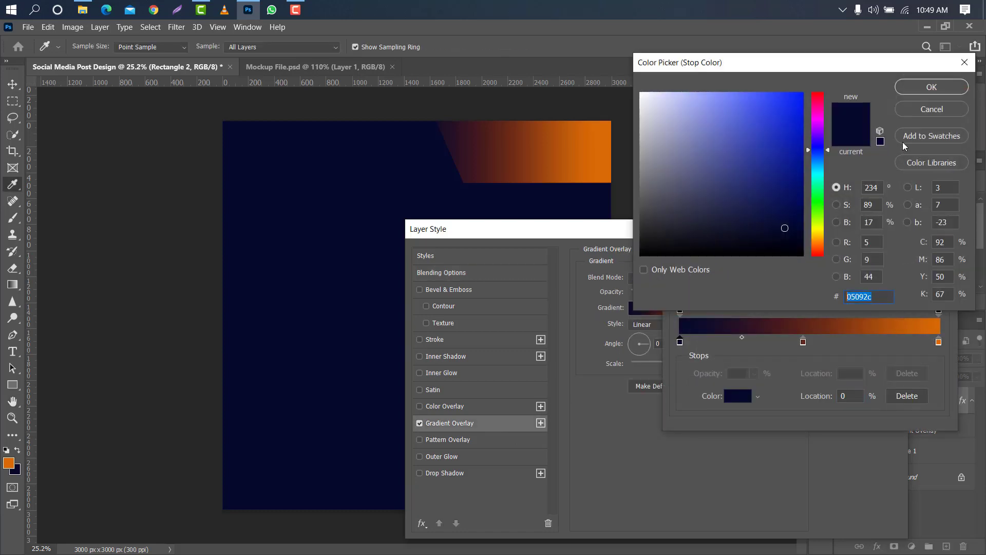
{"action": "left_click", "coordinate": [931, 87]}
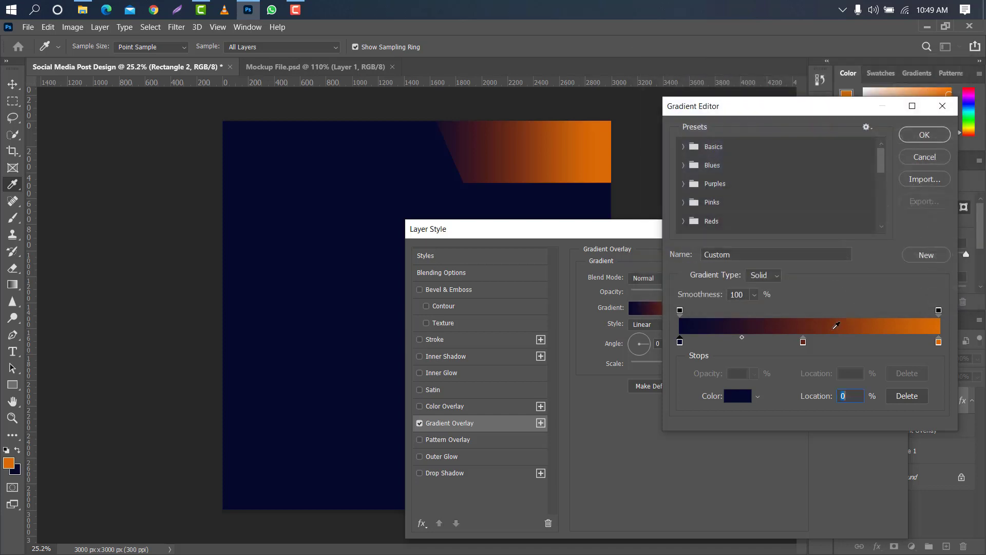
{"action": "double_click", "coordinate": [804, 342]}
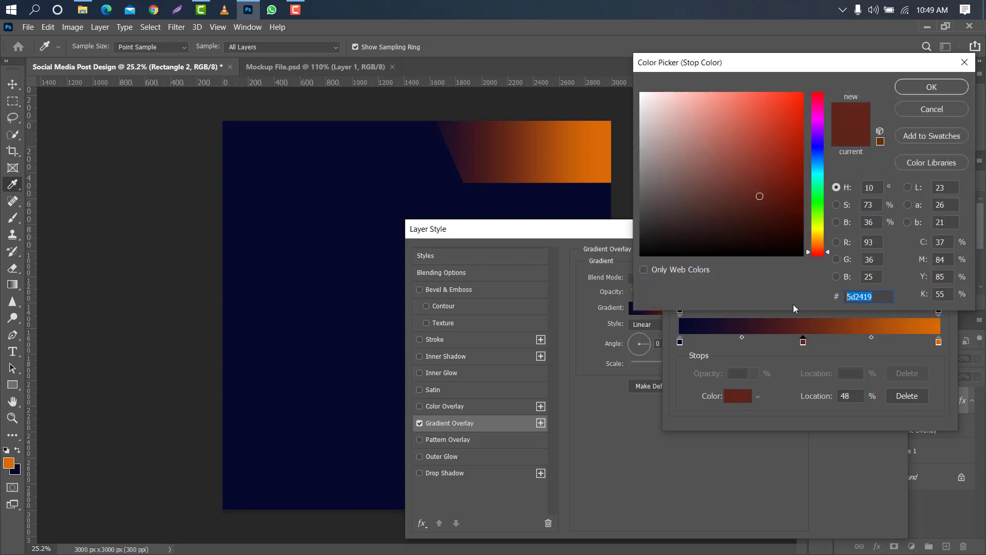
{"action": "left_click", "coordinate": [933, 86]}
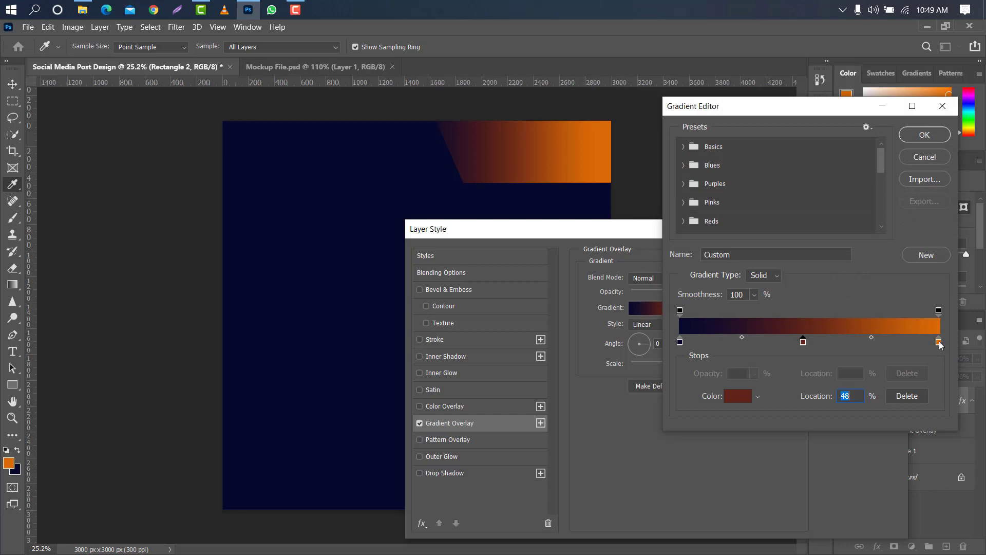
{"action": "double_click", "coordinate": [939, 343]}
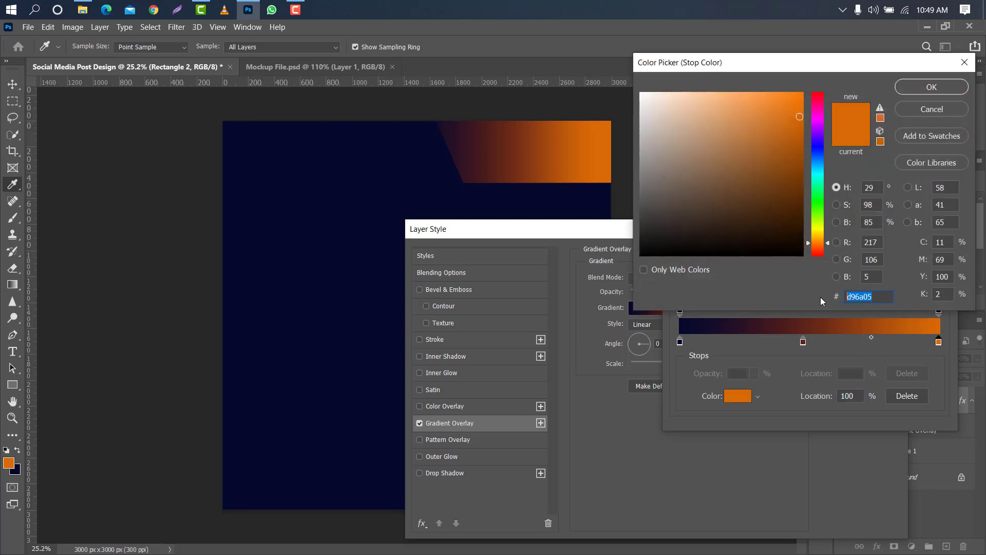
{"action": "left_click", "coordinate": [931, 88]}
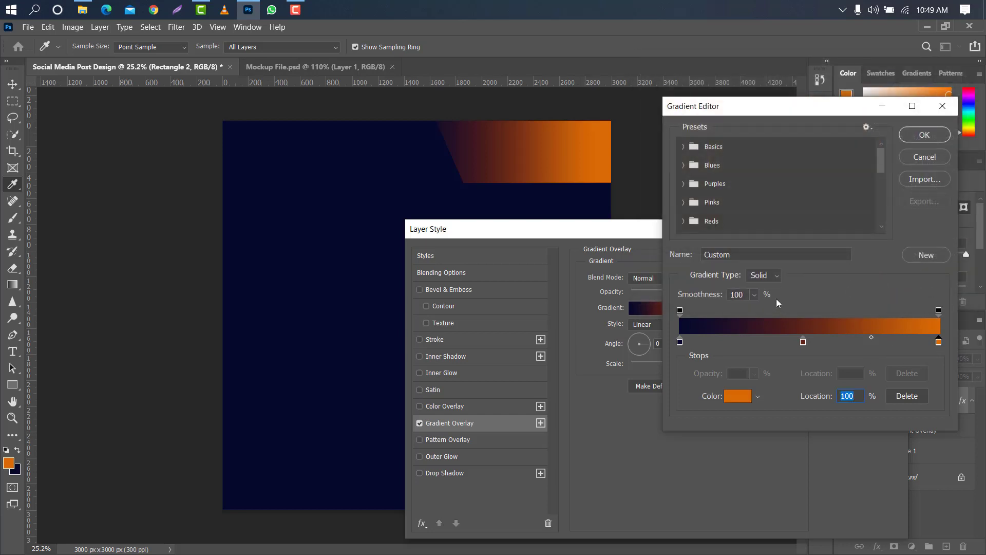
{"action": "left_click", "coordinate": [923, 137]}
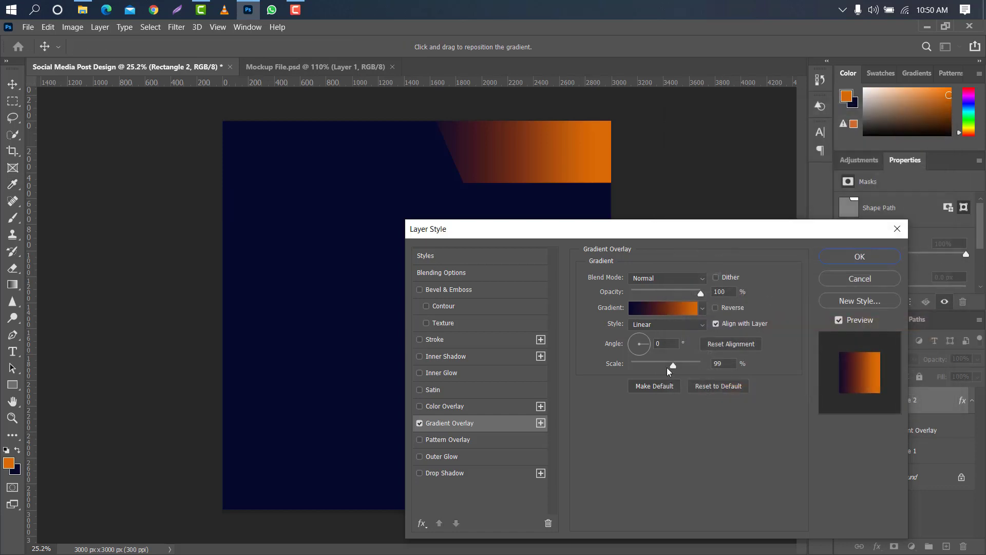
Reduce the scale of the corner shape's Gradient Overlay slightly and apply the layer style.
{"action": "left_click_drag", "start_coordinate": [679, 362], "coordinate": [664, 360]}
{"action": "left_click", "coordinate": [876, 257]}
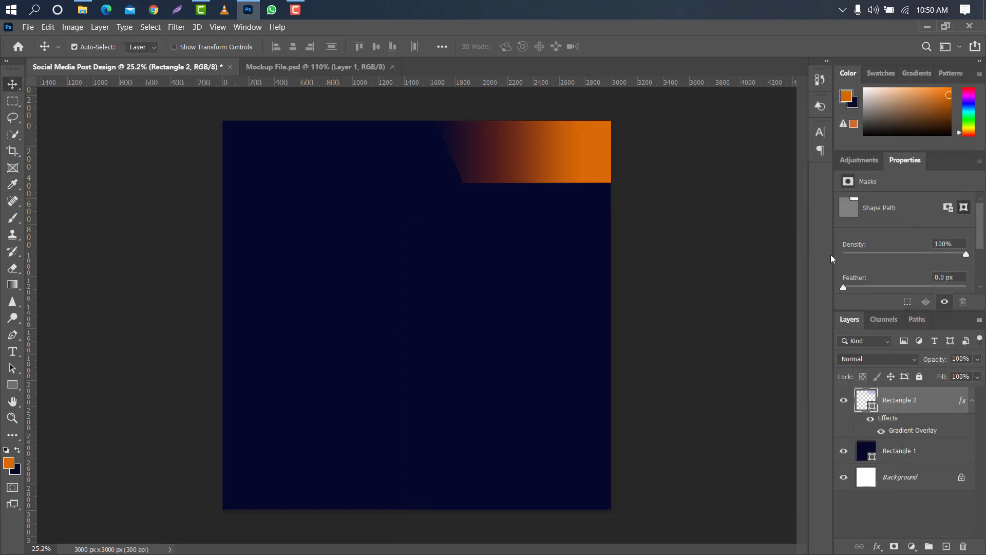
Duplicate the Rectangle 2 layer and turn off the Gradient Overlay on the copy.
{"action": "left_click_drag", "start_coordinate": [921, 399], "coordinate": [945, 544]}
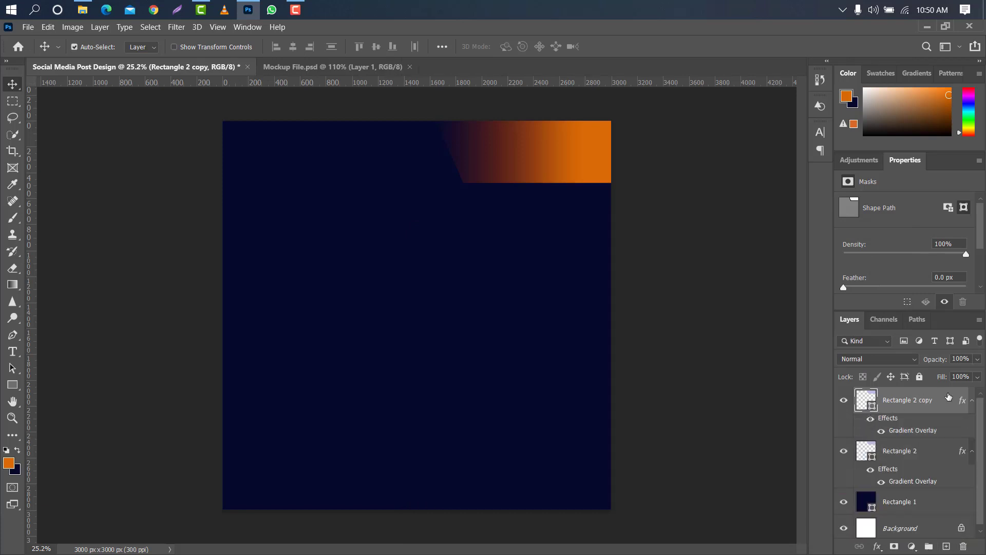
{"action": "double_click", "coordinate": [950, 396]}
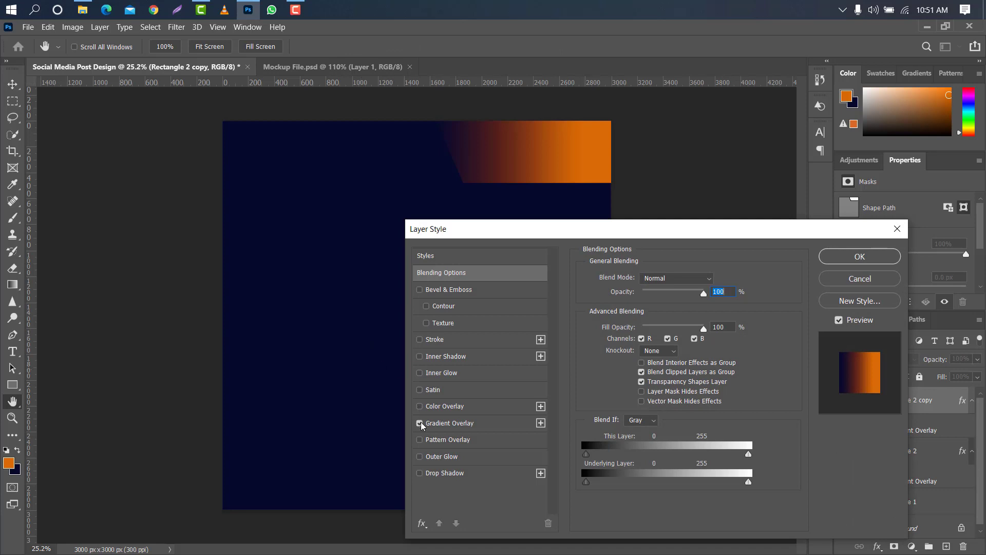
{"action": "left_click", "coordinate": [420, 424]}
{"action": "left_click", "coordinate": [861, 257]}
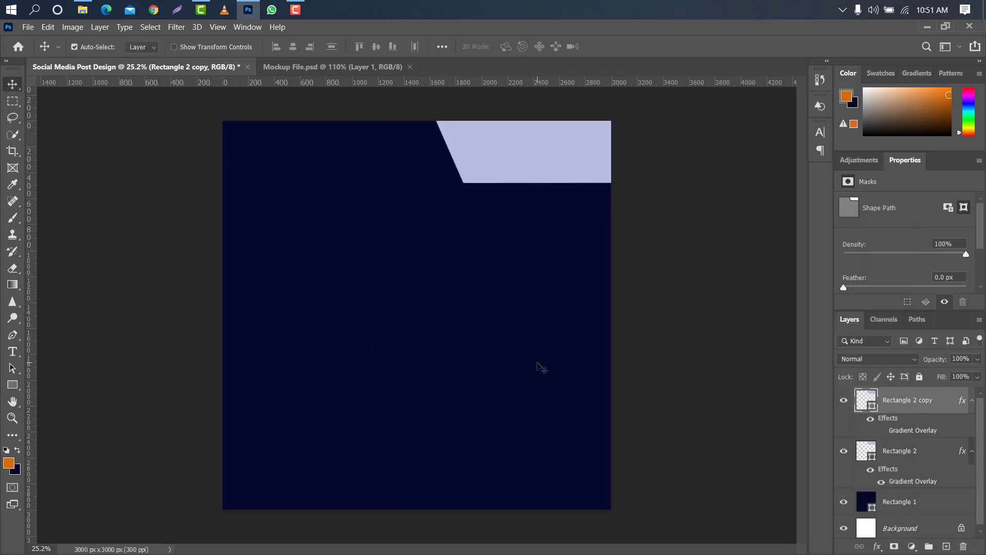
Scale the lavender copy to about 98% width and 96% height, exposing gradient strips along its slanted and lower edges only.
{"action": "key", "text": "ctrl+t"}
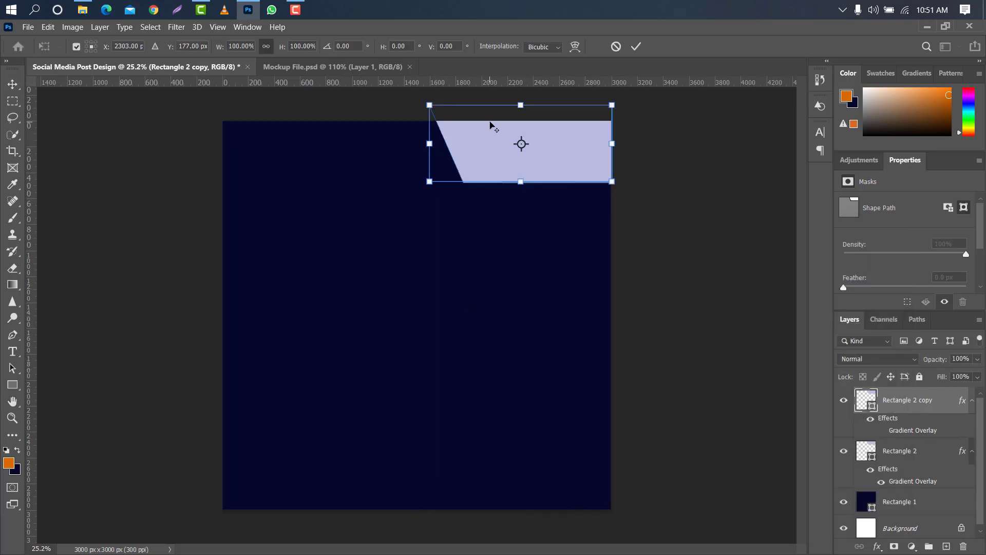
{"action": "scroll", "coordinate": [492, 126], "scroll_direction": "up", "scroll_amount": 4}
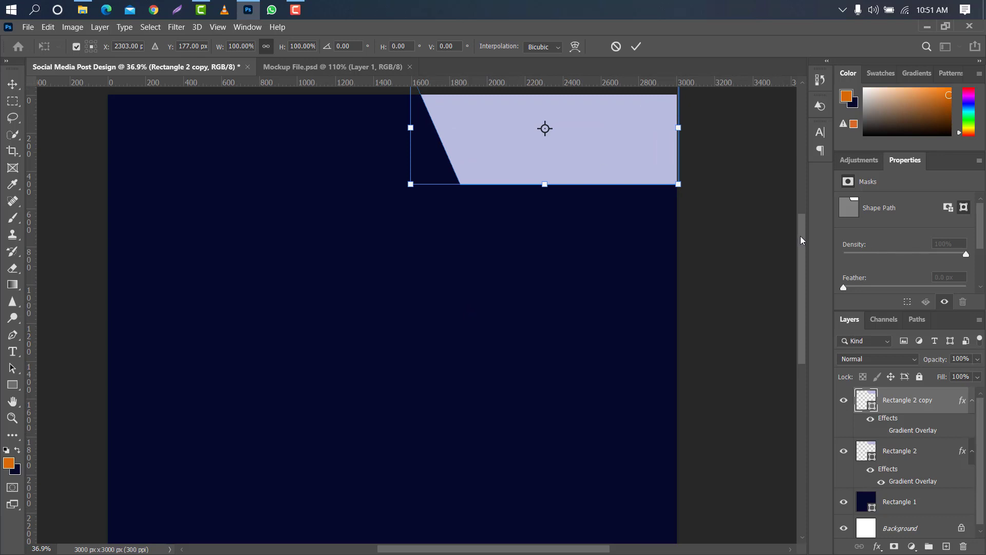
{"action": "scroll", "coordinate": [347, 265], "scroll_direction": "up", "scroll_amount": 2}
{"action": "left_click_drag", "start_coordinate": [404, 177], "coordinate": [415, 176]}
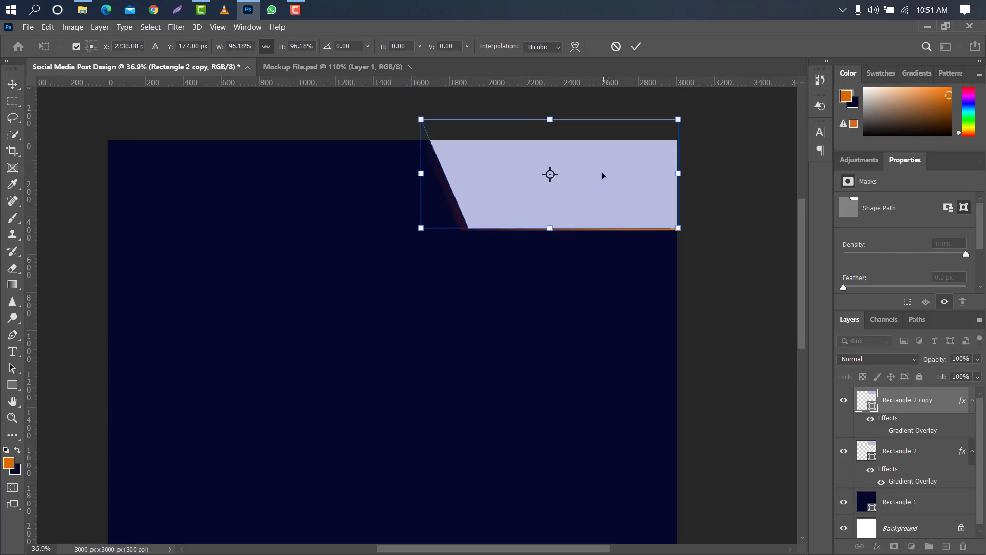
{"action": "scroll", "coordinate": [572, 141], "scroll_direction": "up", "scroll_amount": 6}
{"action": "left_click_drag", "start_coordinate": [627, 187], "coordinate": [618, 186]}
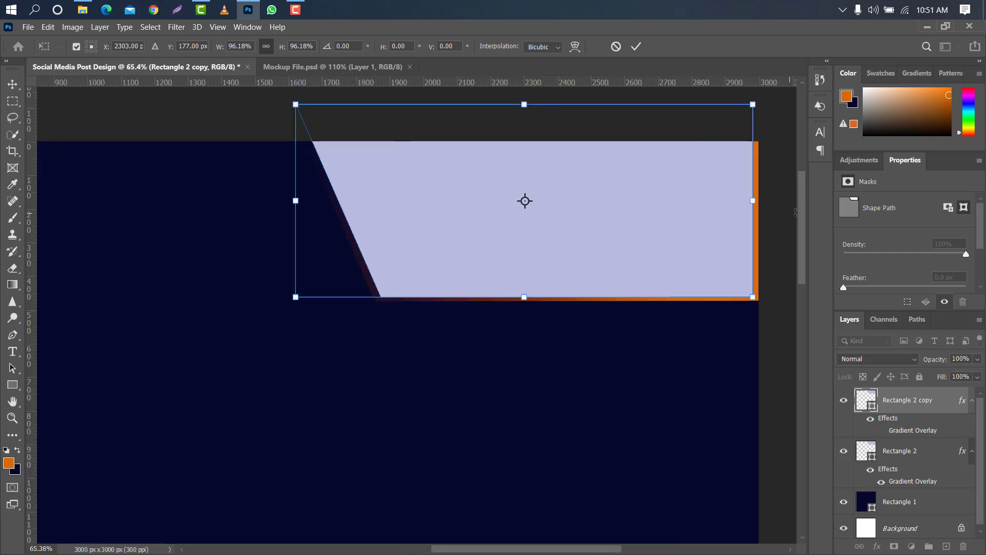
{"action": "left_click_drag", "start_coordinate": [748, 197], "coordinate": [760, 199]}
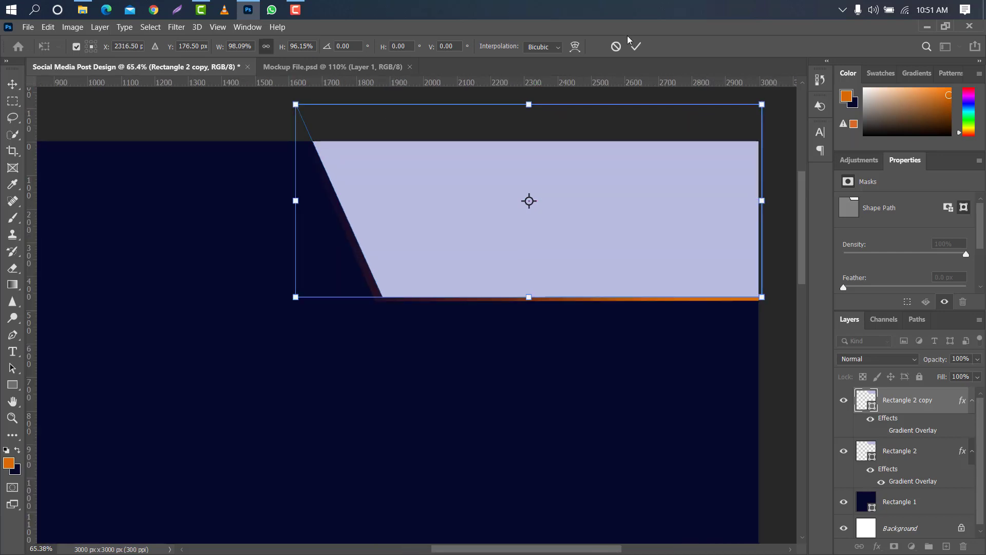
{"action": "left_click", "coordinate": [636, 47]}
Duplicate the lavender Rectangle 2 copy layer and fill the new copy with a deep royal blue.
{"action": "left_click_drag", "start_coordinate": [924, 392], "coordinate": [946, 546]}
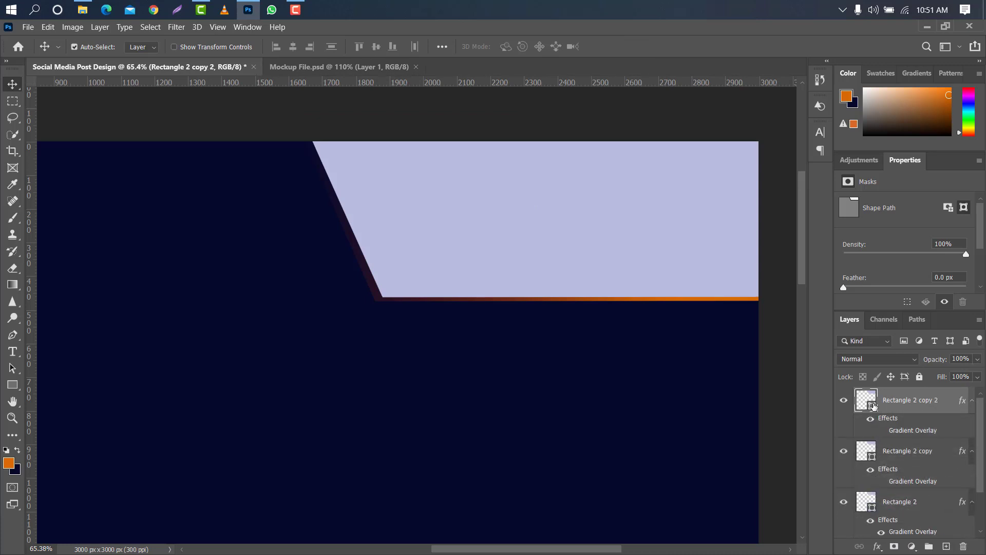
{"action": "double_click", "coordinate": [873, 406]}
{"action": "left_click_drag", "start_coordinate": [728, 236], "coordinate": [778, 178]}
{"action": "left_click", "coordinate": [943, 91]}
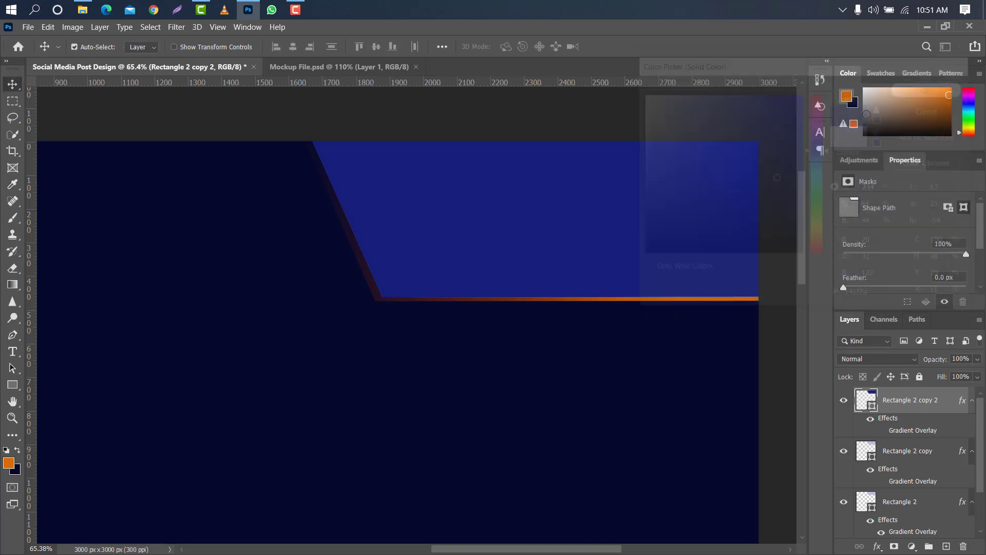
Shift the royal blue Rectangle 2 copy 2 shape slightly up and right, leaving a thin lavender strip along its slanted and lower edges.
{"action": "key", "text": "ctrl+t"}
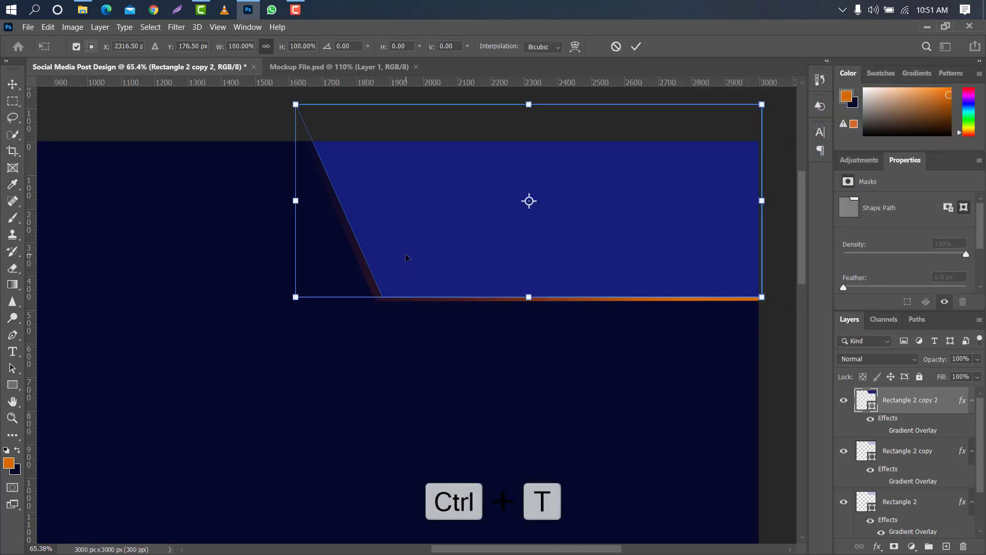
{"action": "left_click_drag", "start_coordinate": [405, 265], "coordinate": [409, 259]}
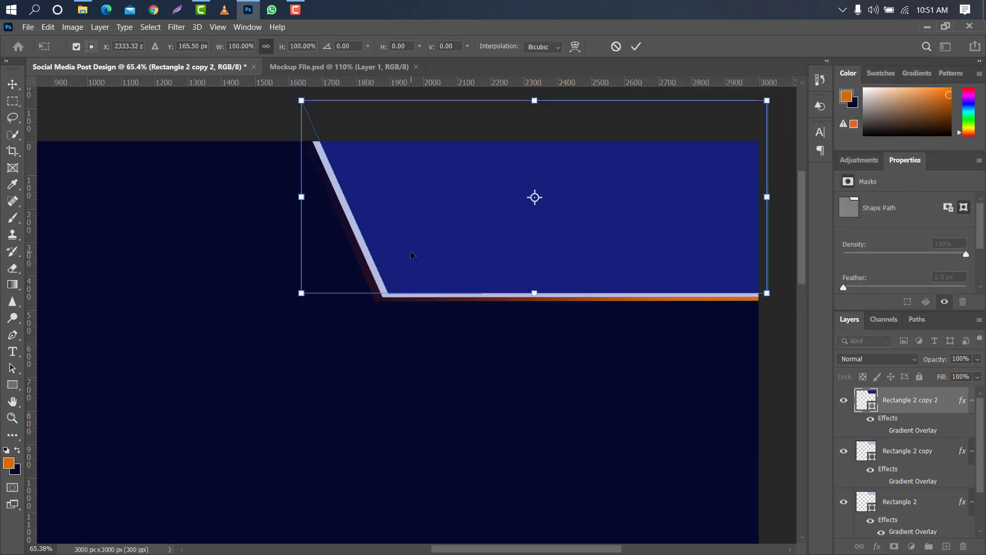
{"action": "left_click", "coordinate": [636, 46]}
Load the royal blue shape as a selection, rasterize the Rectangle 2 copy layer and delete the selected area from it.
{"action": "left_click", "coordinate": [872, 406], "text": "ctrl"}
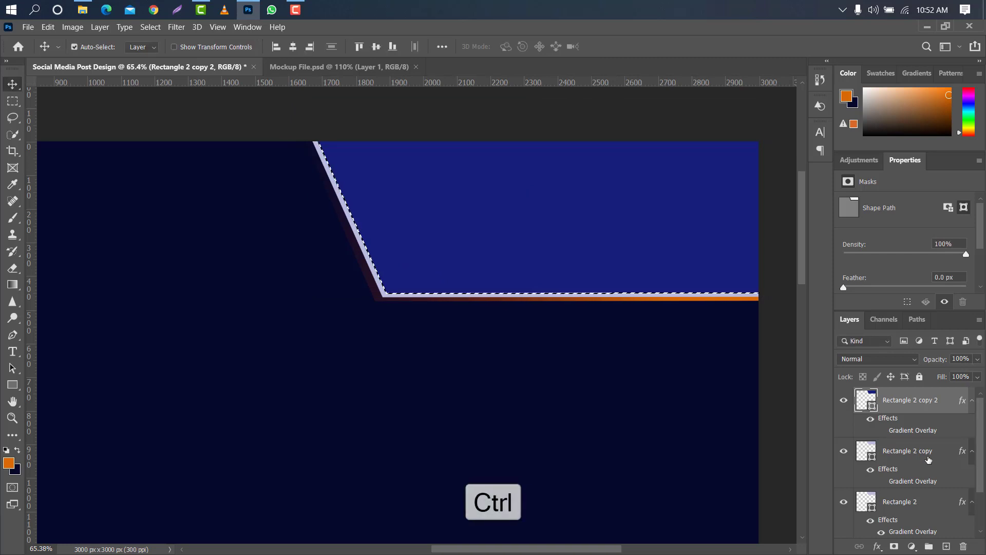
{"action": "right_click", "coordinate": [920, 451]}
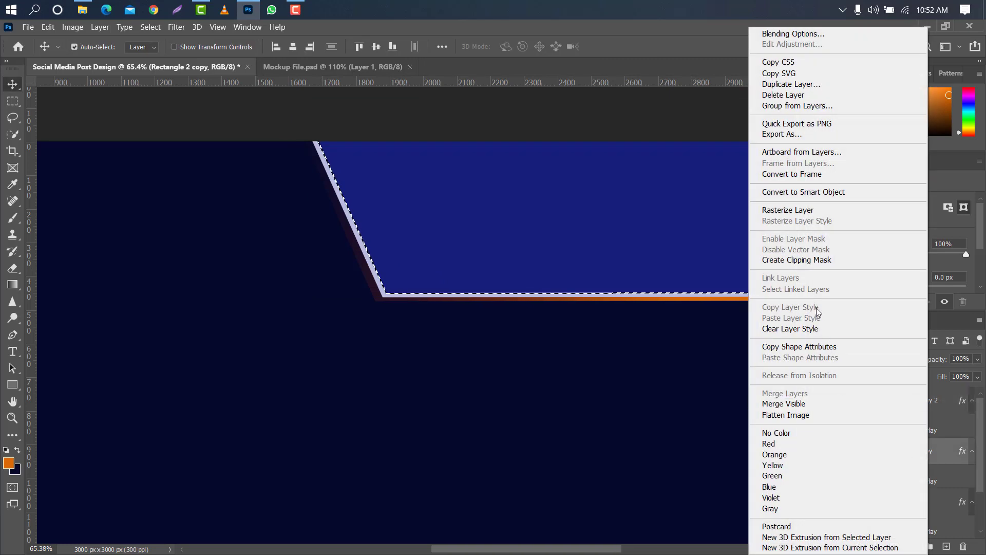
{"action": "left_click", "coordinate": [801, 209]}
{"action": "key", "text": "Delete"}
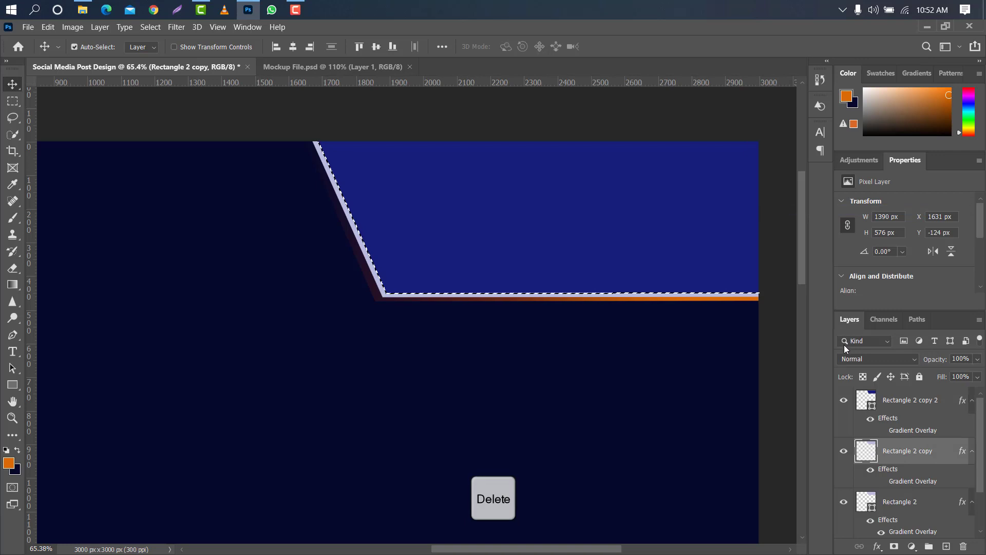
Delete the royal blue Rectangle 2 copy 2 layer and clear the selection.
{"action": "left_click", "coordinate": [922, 403]}
{"action": "left_click_drag", "start_coordinate": [923, 406], "coordinate": [964, 546]}
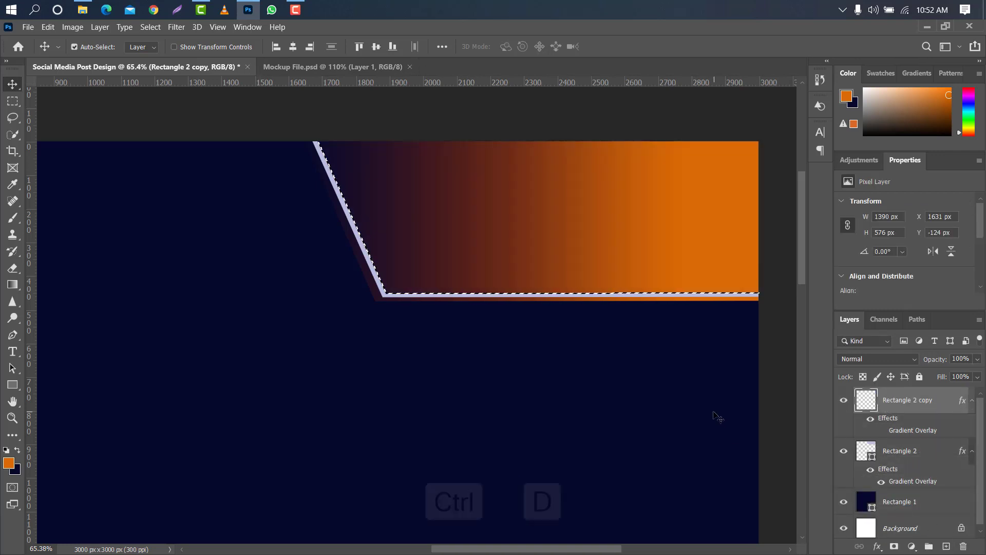
{"action": "key", "text": "ctrl+d"}
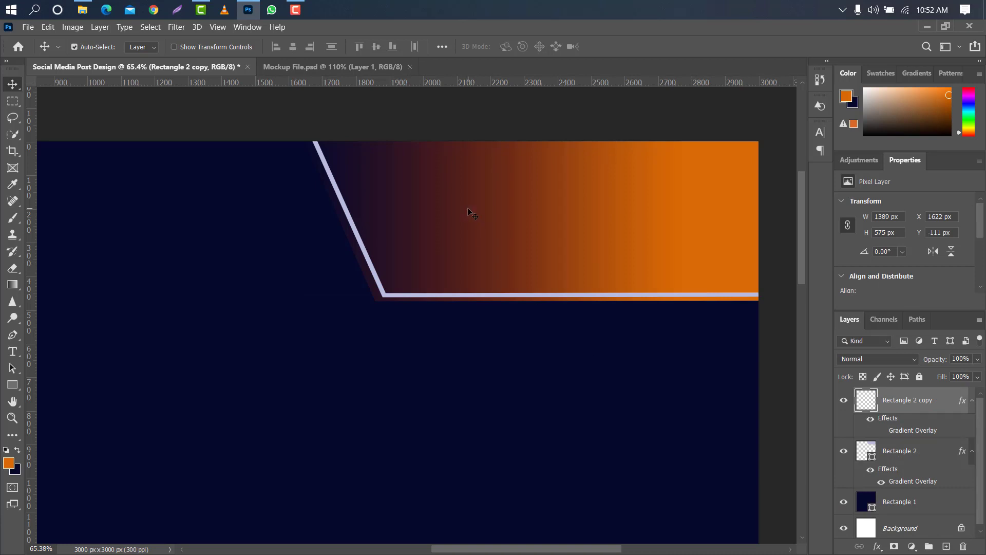
Move the lavender outline slightly up and right inside the corner shape, to about X 1625 px, Y -123 px.
{"action": "scroll", "coordinate": [468, 207], "scroll_direction": "down", "scroll_amount": 4}
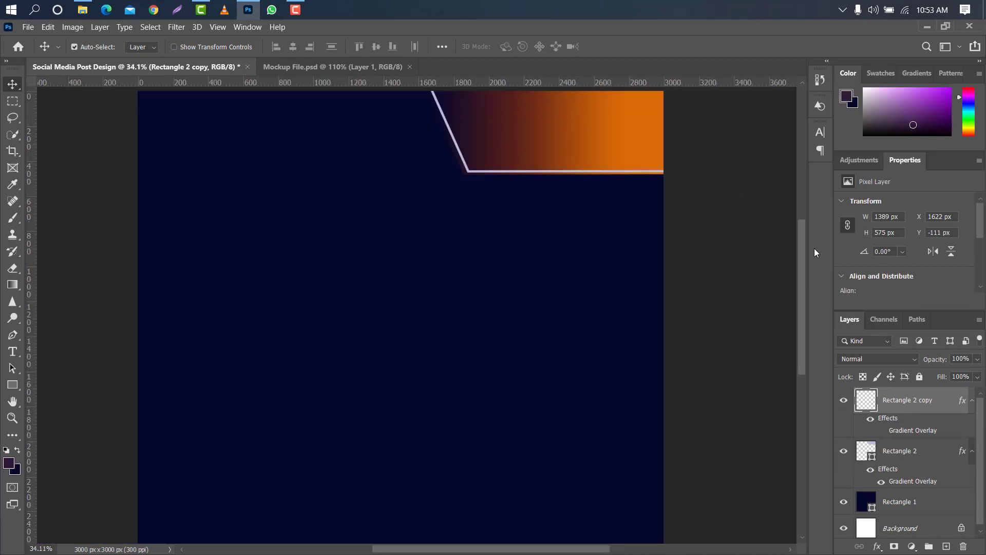
{"action": "scroll", "coordinate": [632, 132], "scroll_direction": "up", "scroll_amount": 4}
{"action": "left_click_drag", "start_coordinate": [801, 239], "coordinate": [799, 215]}
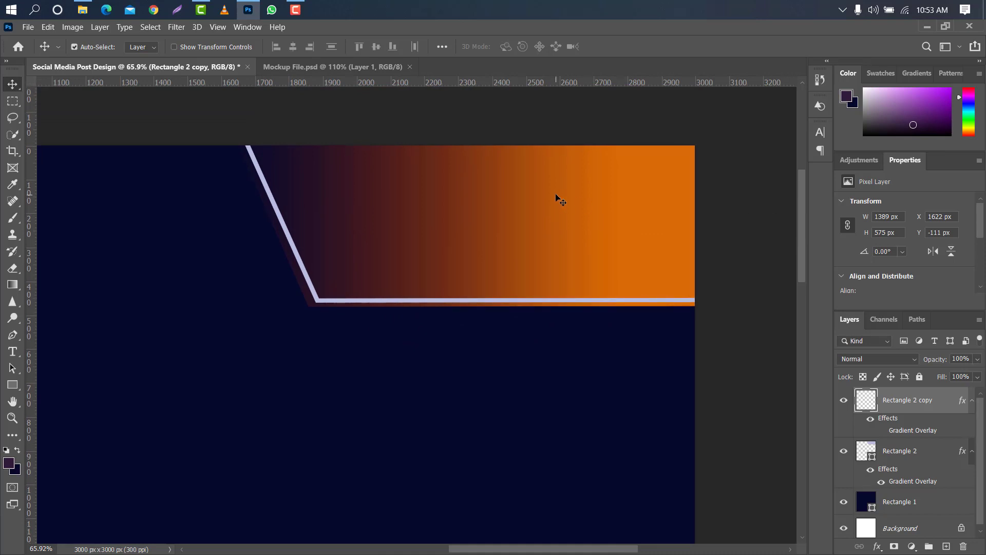
{"action": "left_click_drag", "start_coordinate": [558, 198], "coordinate": [558, 193]}
Trim both ends of the lavender outline by deleting rectangular selections over its upper tip and the end at the canvas edge.
{"action": "left_click", "coordinate": [11, 101]}
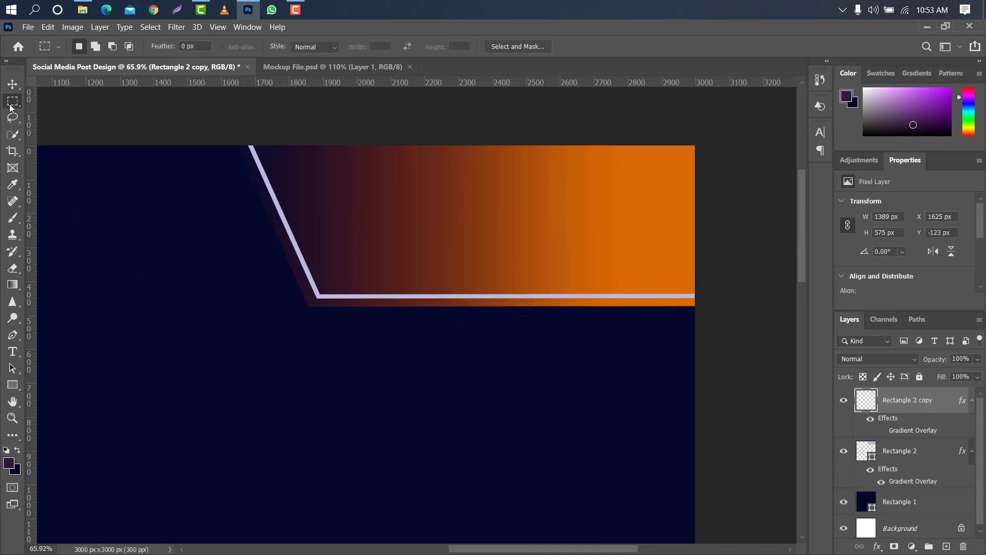
{"action": "mouse_move", "coordinate": [226, 139]}
{"action": "left_mouse_down"}
{"action": "mouse_move", "coordinate": [279, 187]}
{"action": "mouse_move", "coordinate": [333, 189]}
{"action": "left_mouse_up"}
{"action": "key", "text": "Delete"}
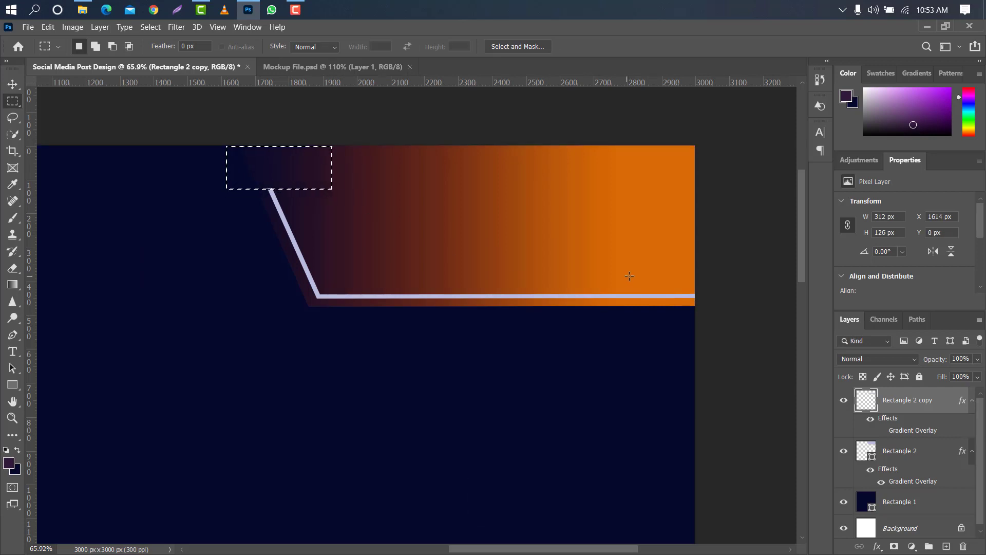
{"action": "left_click_drag", "start_coordinate": [634, 272], "coordinate": [730, 323]}
{"action": "key", "text": "Delete"}
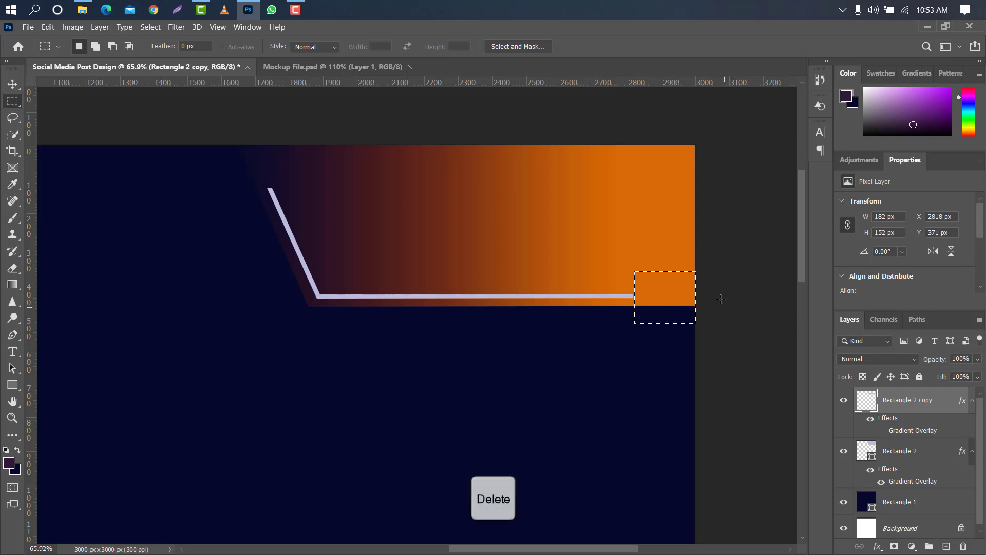
{"action": "key", "text": "ctrl+d"}
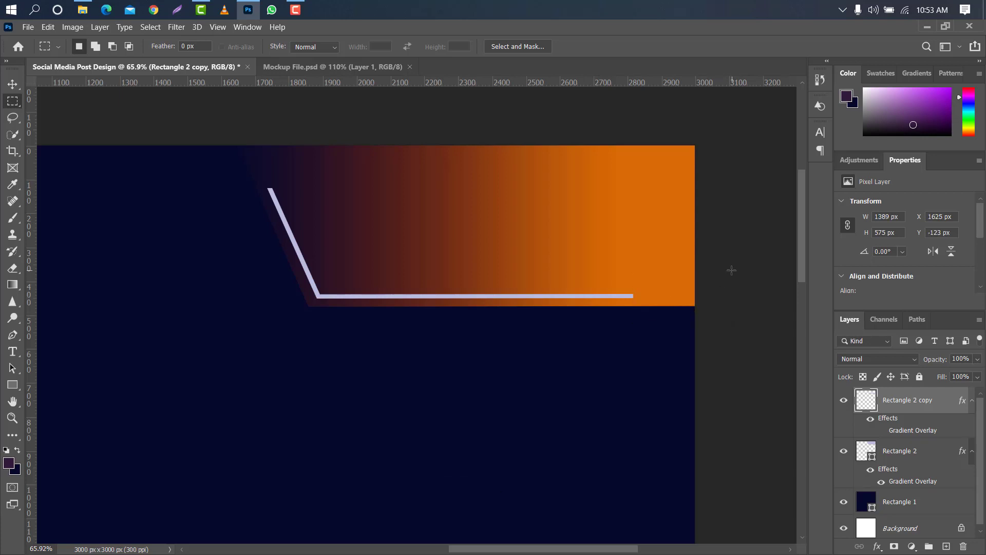
{"action": "left_click", "coordinate": [17, 88]}
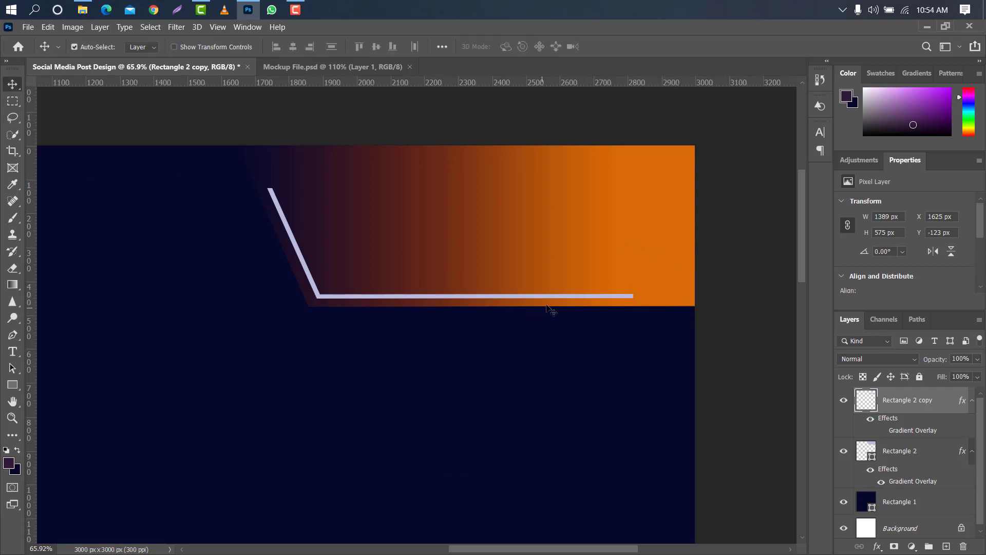
Turn on the Gradient Overlay for the Rectangle 2 copy outline and set the gradient's end stop to yellow-orange #ffb422.
{"action": "double_click", "coordinate": [945, 400]}
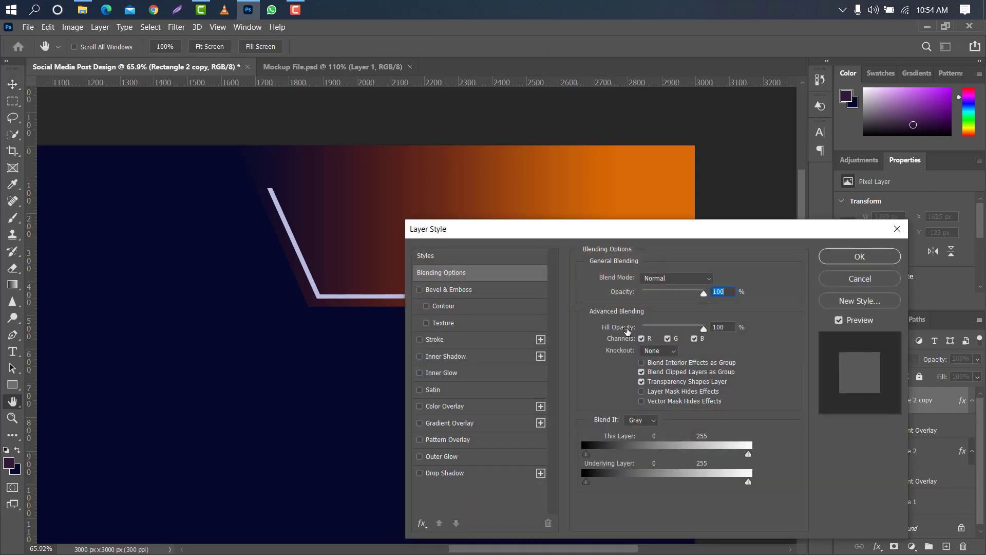
{"action": "left_click", "coordinate": [479, 424]}
{"action": "left_click_drag", "start_coordinate": [502, 238], "coordinate": [595, 232]}
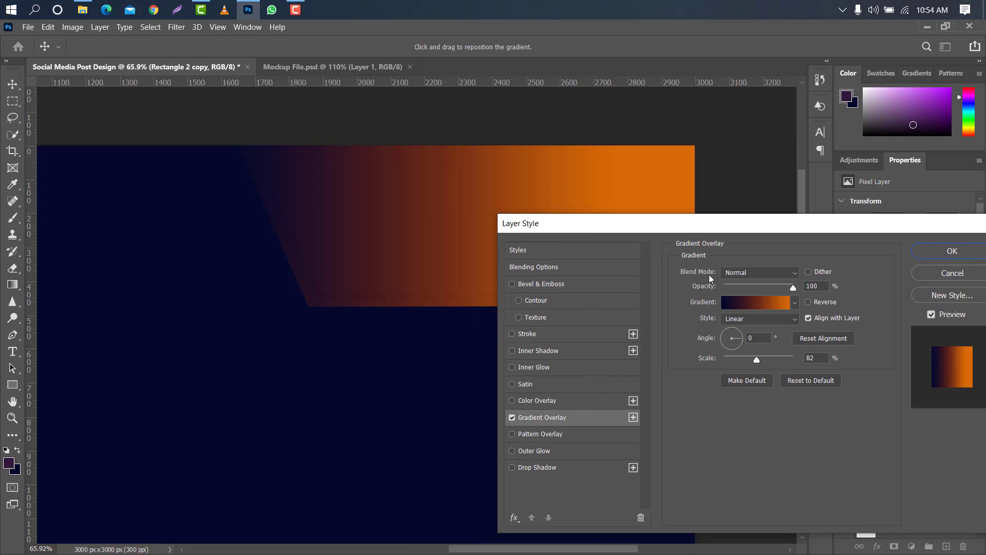
{"action": "left_click", "coordinate": [775, 303]}
{"action": "double_click", "coordinate": [939, 343]}
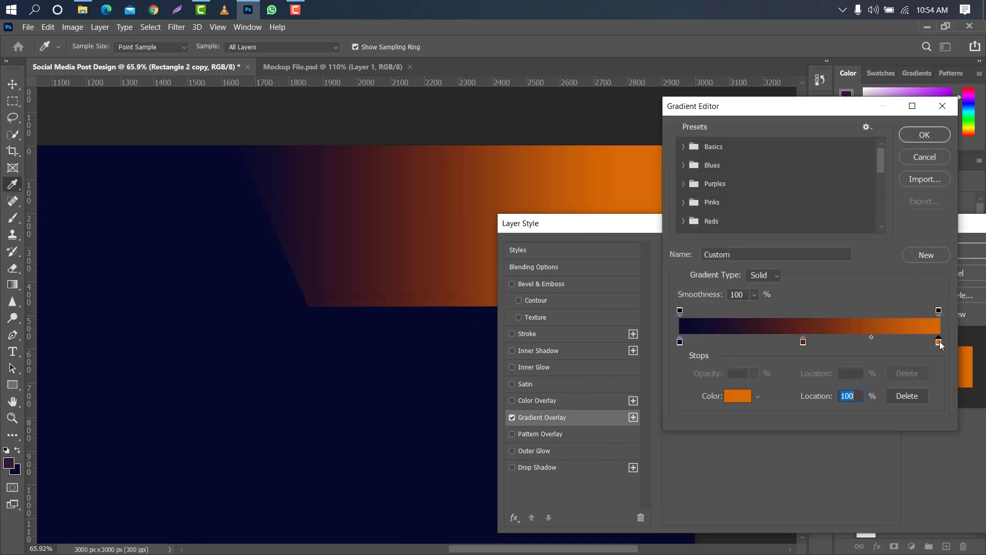
{"action": "left_click_drag", "start_coordinate": [784, 107], "coordinate": [782, 93]}
{"action": "left_click", "coordinate": [814, 238]}
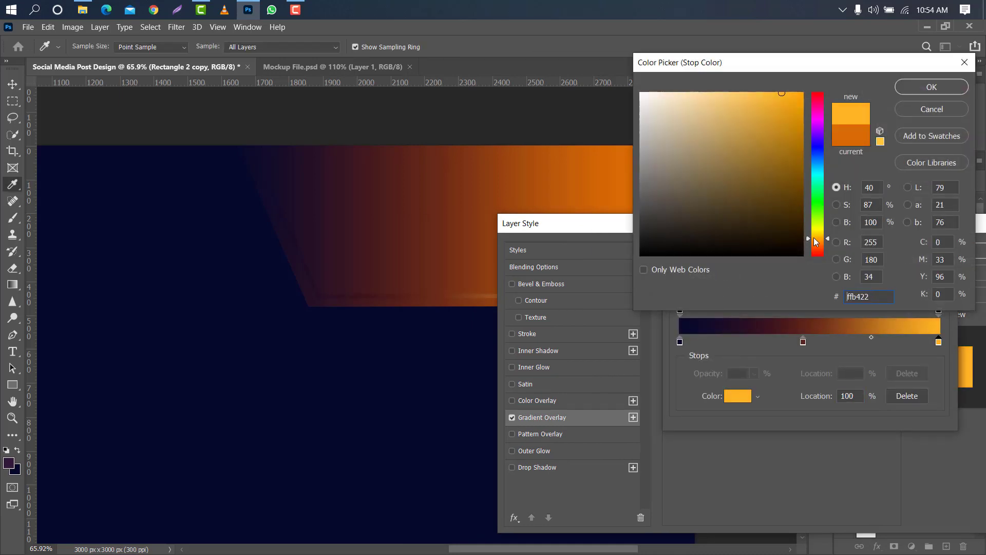
{"action": "left_click", "coordinate": [920, 91]}
Set the gradient's start stop to dark purple #31193a and its middle stop to the orange sampled from the corner shape.
{"action": "double_click", "coordinate": [680, 341]}
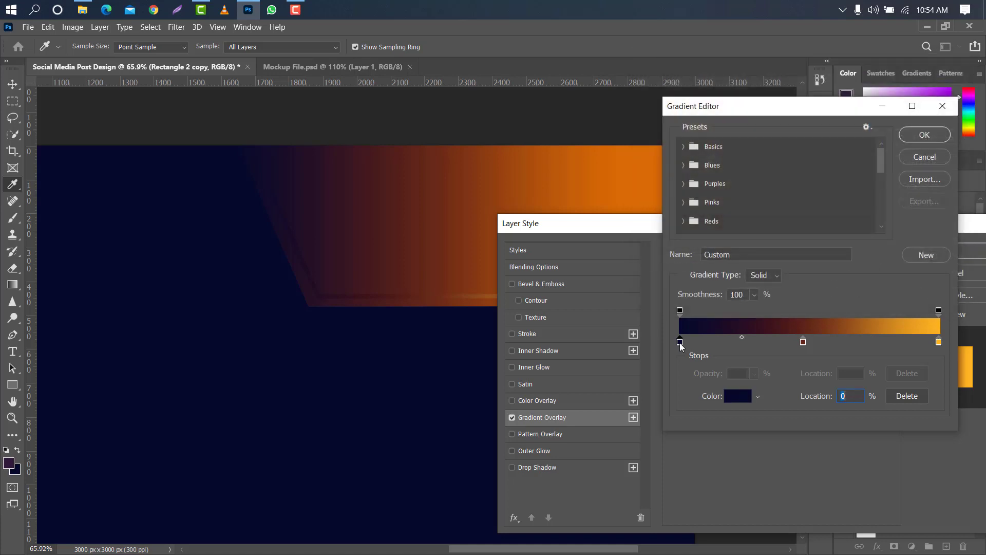
{"action": "left_click", "coordinate": [8, 464]}
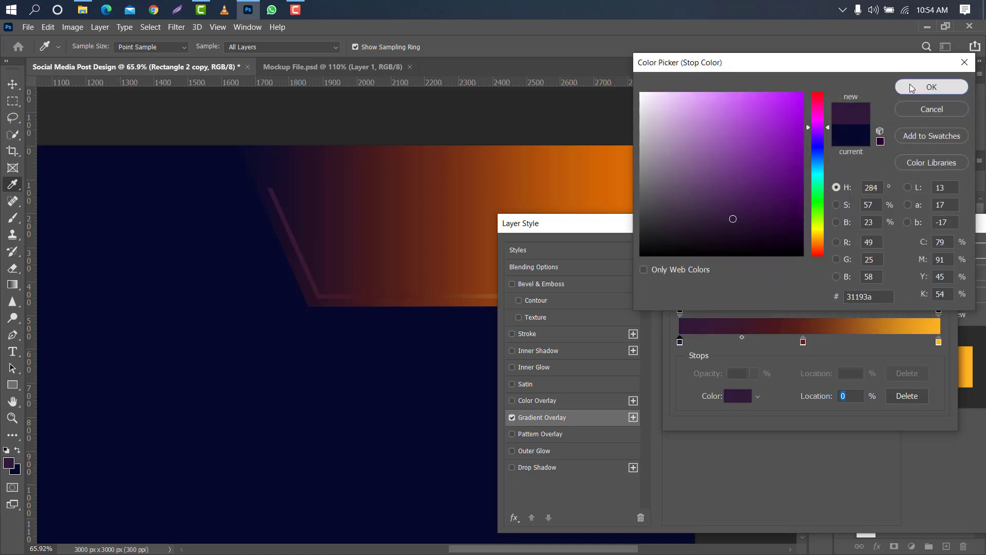
{"action": "left_click", "coordinate": [930, 87]}
{"action": "double_click", "coordinate": [804, 343]}
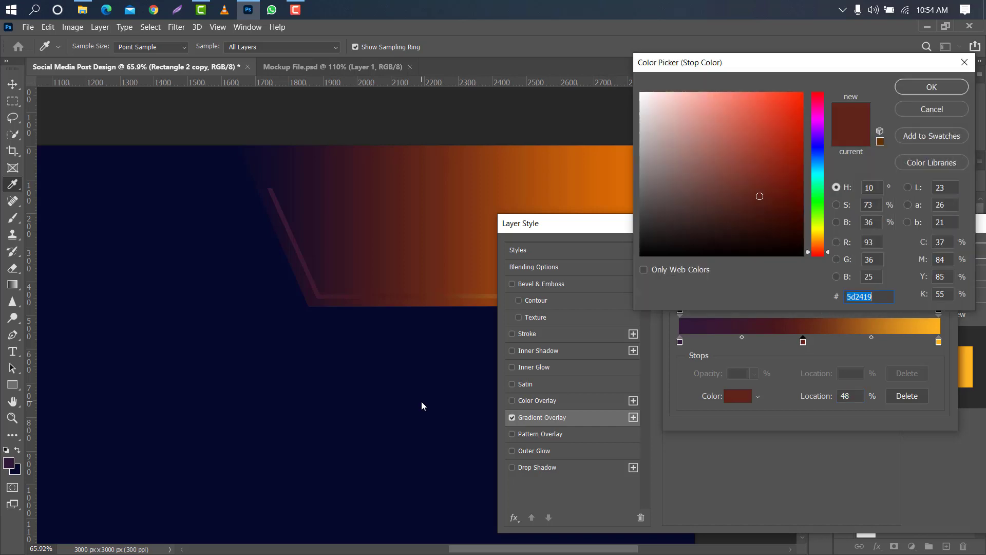
{"action": "left_click", "coordinate": [615, 169]}
{"action": "left_click", "coordinate": [931, 87]}
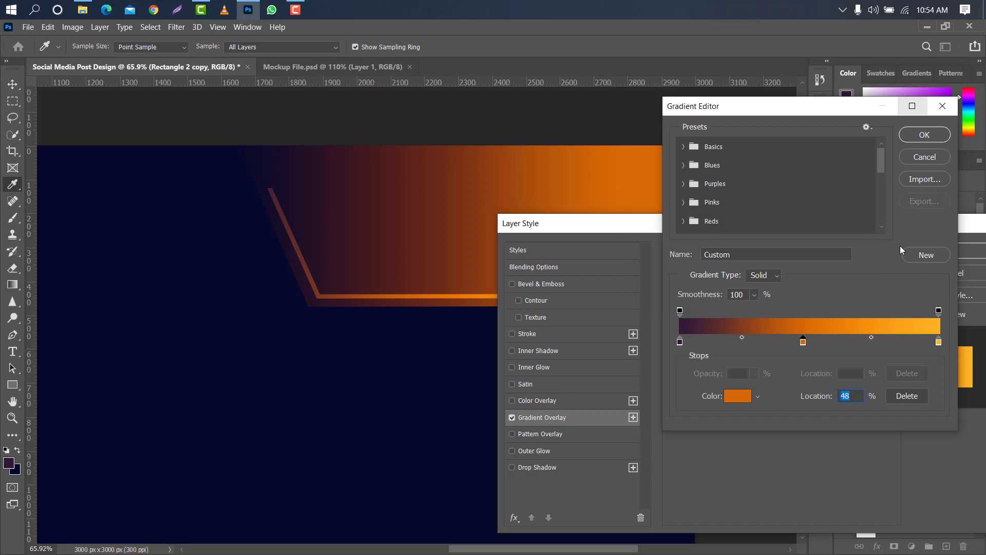
{"action": "left_click", "coordinate": [912, 136]}
Reduce the outline's Gradient Overlay scale to 68% and apply the layer style.
{"action": "left_click_drag", "start_coordinate": [732, 232], "coordinate": [737, 116]}
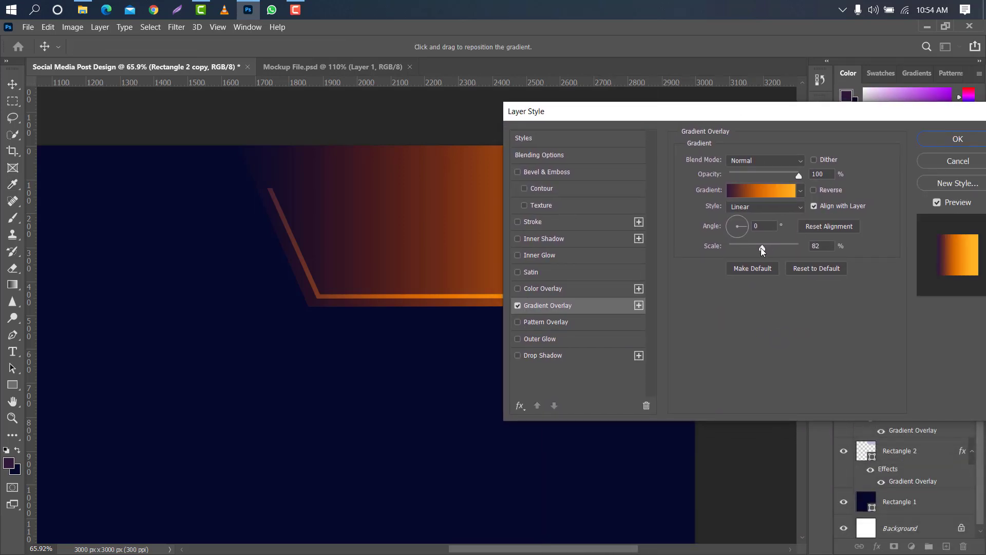
{"action": "mouse_move", "coordinate": [761, 249]}
{"action": "left_mouse_down"}
{"action": "mouse_move", "coordinate": [776, 246]}
{"action": "mouse_move", "coordinate": [755, 248]}
{"action": "left_mouse_up"}
{"action": "left_click", "coordinate": [958, 140]}
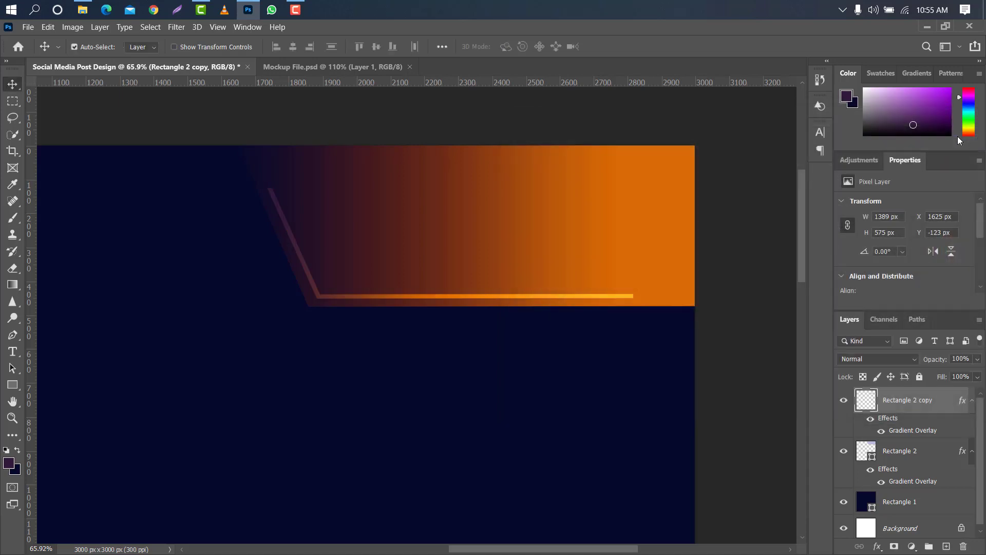
Draw a small circle of about 36 px with the Ellipse tool near the outline's upper end.
{"action": "right_click", "coordinate": [7, 384]}
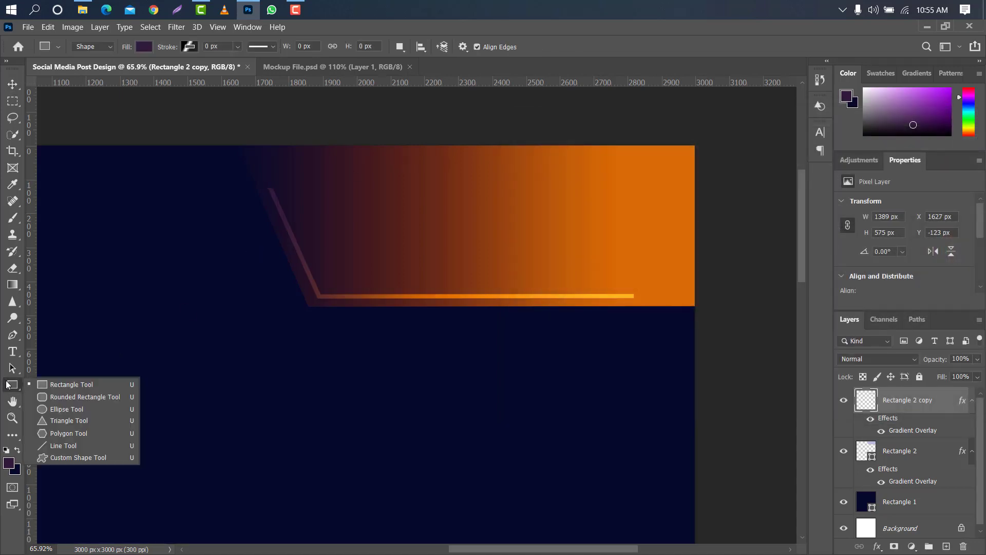
{"action": "left_click", "coordinate": [61, 409]}
{"action": "left_click_drag", "start_coordinate": [307, 187], "coordinate": [320, 200]}
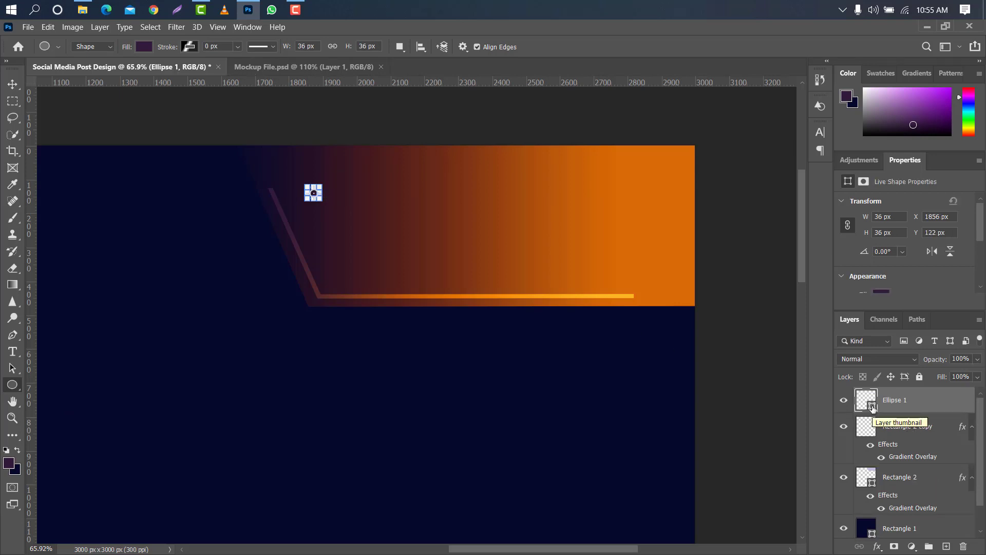
Add a Gradient Overlay to the small circle with the purple-to-orange gradient at 114% scale.
{"action": "double_click", "coordinate": [936, 402]}
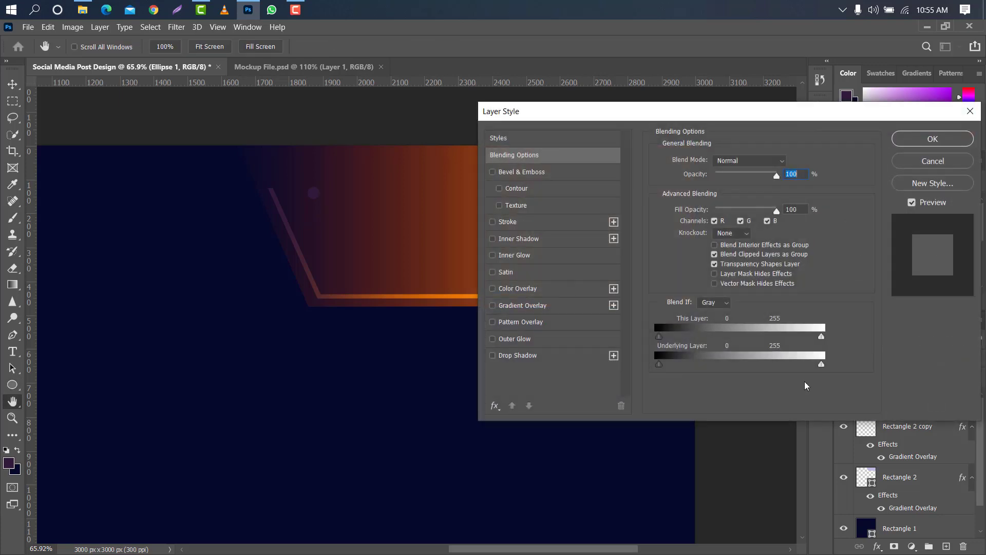
{"action": "left_click", "coordinate": [556, 307]}
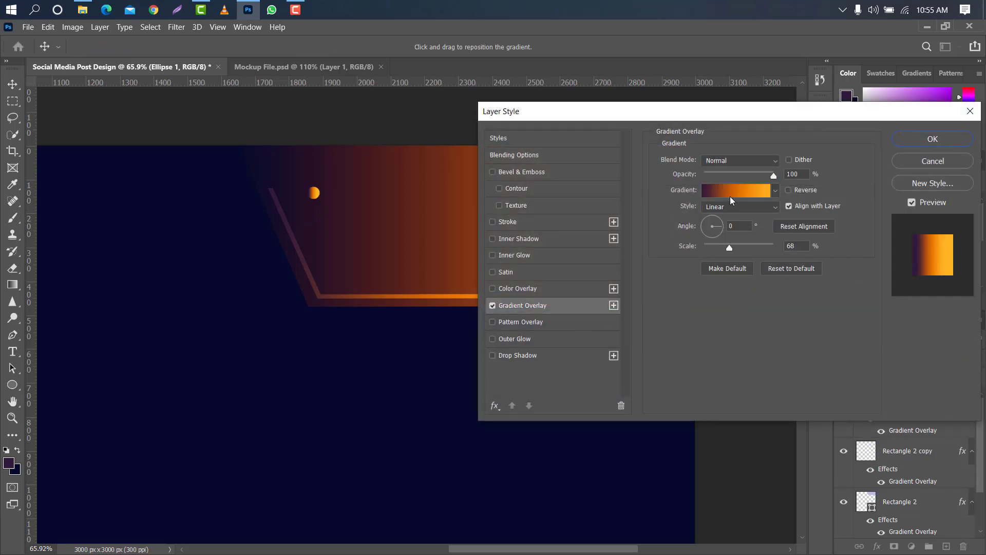
{"action": "left_click_drag", "start_coordinate": [729, 247], "coordinate": [753, 247]}
{"action": "left_click", "coordinate": [913, 135]}
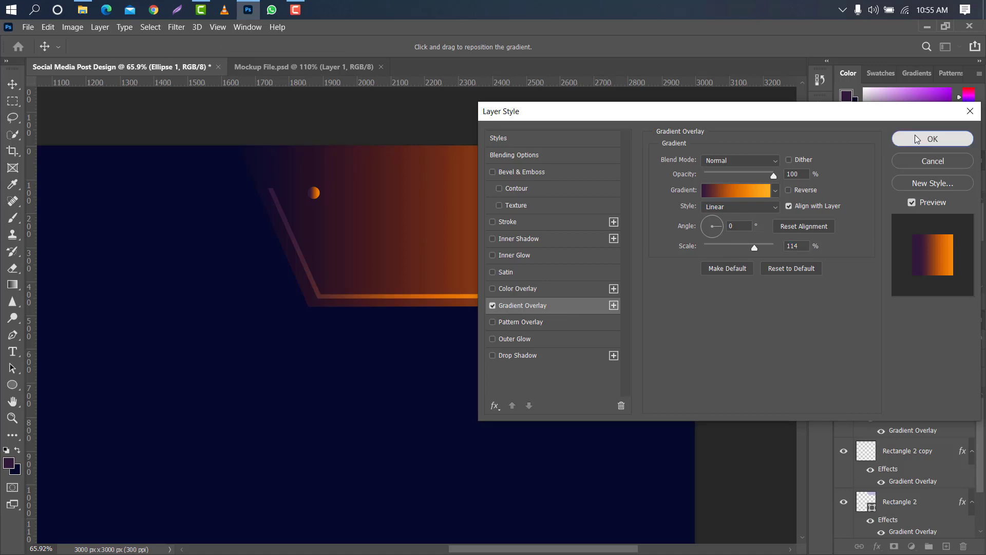
Rotate the small circle to about -30° and place it on the upper end of the slanted line.
{"action": "scroll", "coordinate": [322, 164], "scroll_direction": "up", "scroll_amount": 5}
{"action": "key", "text": "ctrl+t"}
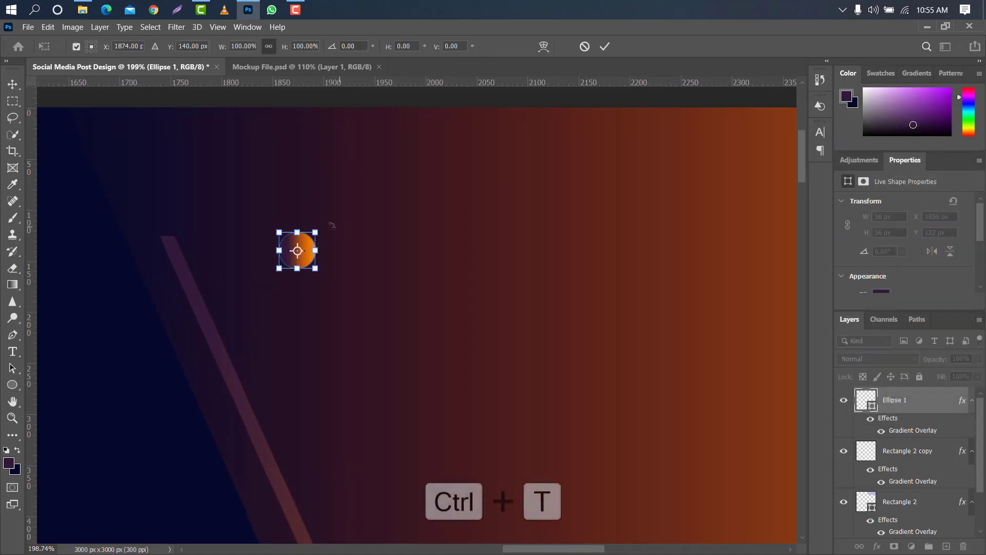
{"action": "left_click_drag", "start_coordinate": [325, 223], "coordinate": [306, 213]}
{"action": "left_click_drag", "start_coordinate": [300, 240], "coordinate": [153, 224]}
{"action": "left_click", "coordinate": [604, 47]}
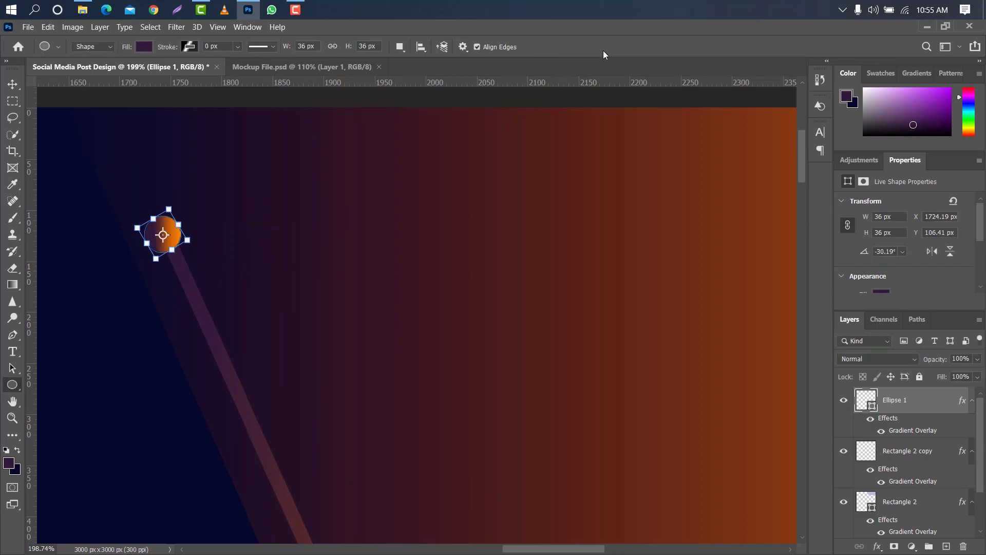
Merge the corner shape, its outline and the small circle into one layer and convert it to a smart object.
{"action": "key", "text": "ctrl+0"}
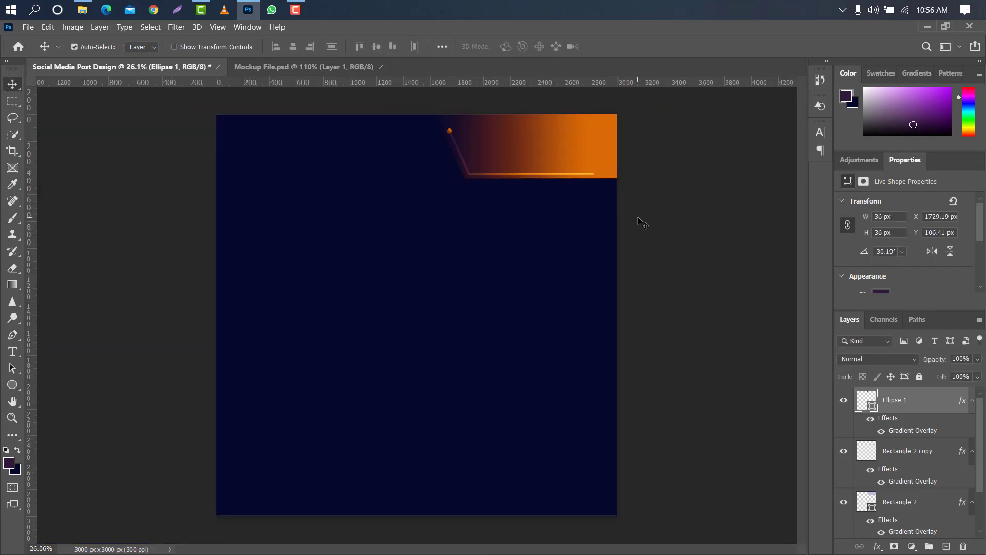
{"action": "left_click", "coordinate": [945, 452], "text": "ctrl"}
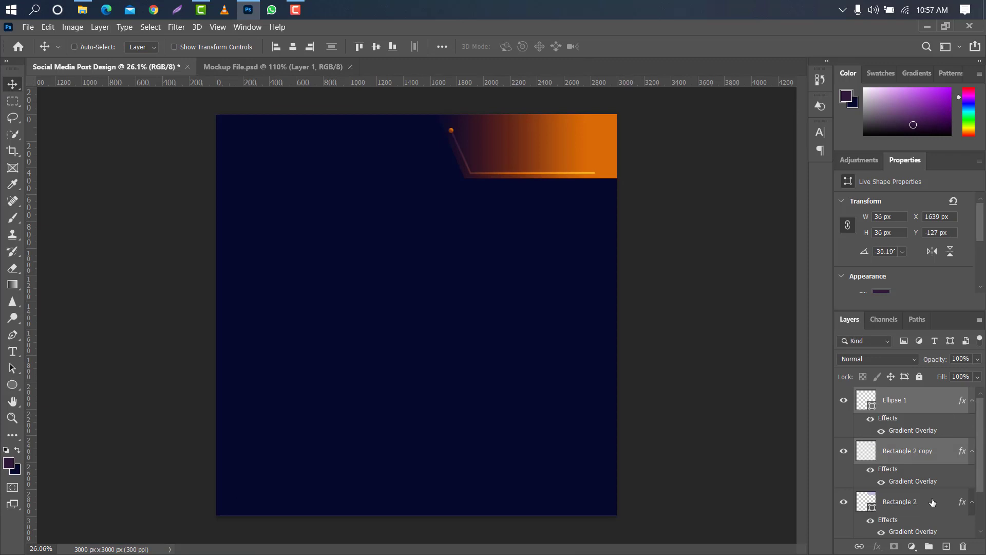
{"action": "left_click", "coordinate": [932, 502], "text": "ctrl"}
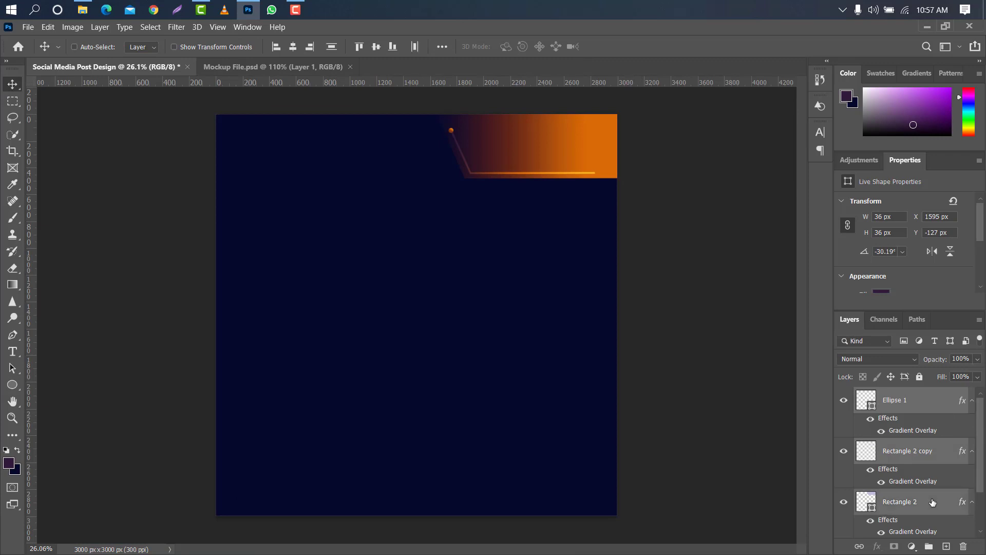
{"action": "scroll", "coordinate": [929, 452], "scroll_direction": "down", "scroll_amount": 1}
{"action": "right_click", "coordinate": [934, 443]}
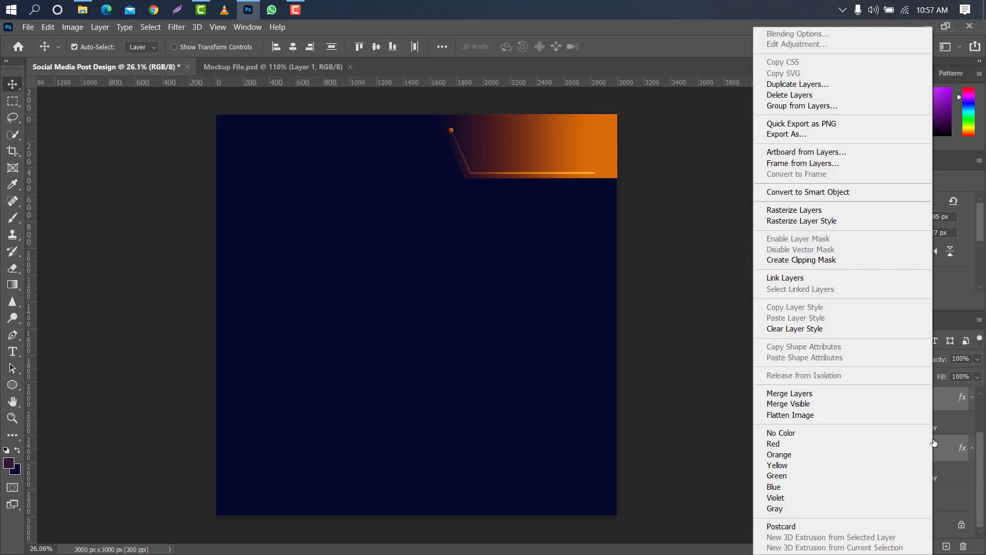
{"action": "left_click", "coordinate": [849, 393]}
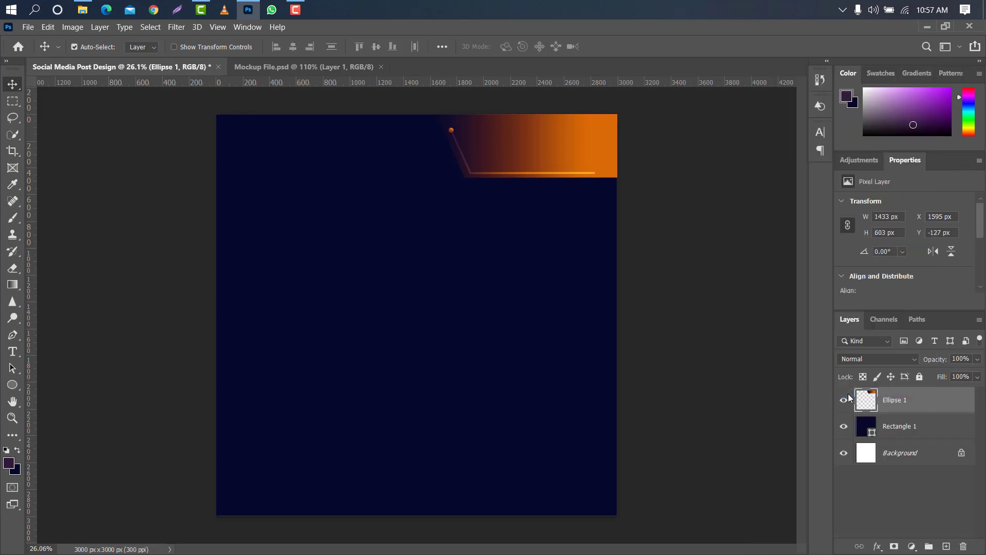
{"action": "right_click", "coordinate": [944, 400]}
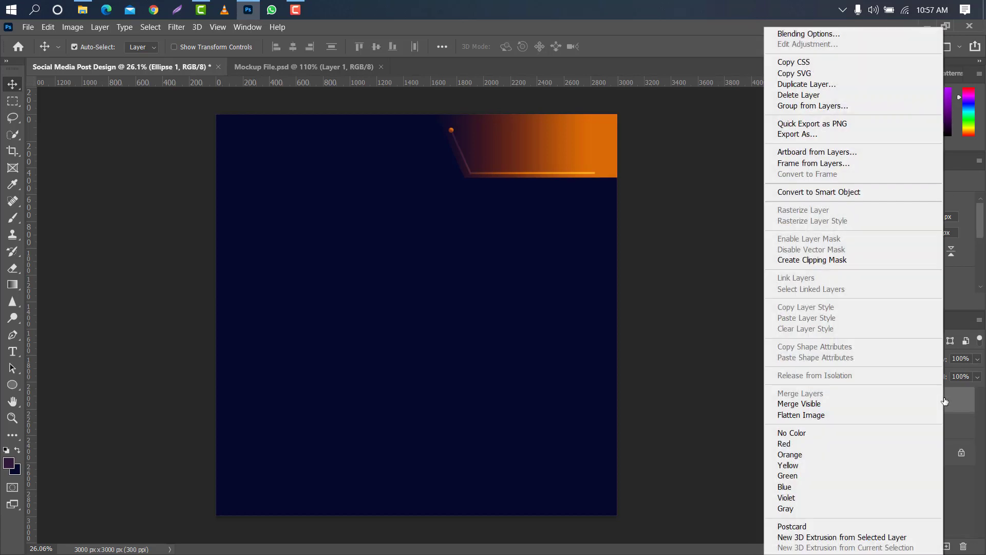
{"action": "left_click", "coordinate": [849, 192]}
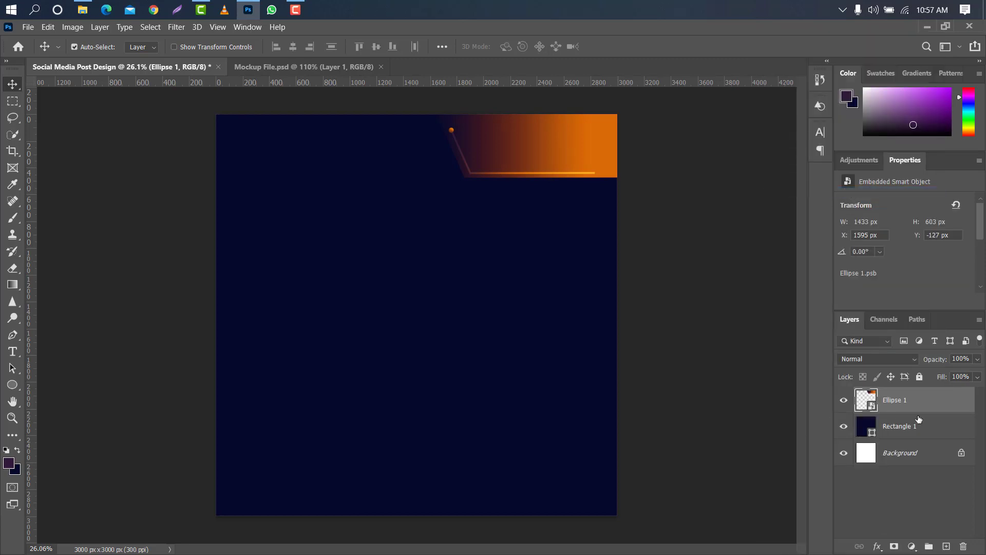
Duplicate the corner smart object, rotate the copy 180° and place it in the canvas's lower-left corner.
{"action": "left_click_drag", "start_coordinate": [947, 399], "coordinate": [951, 548]}
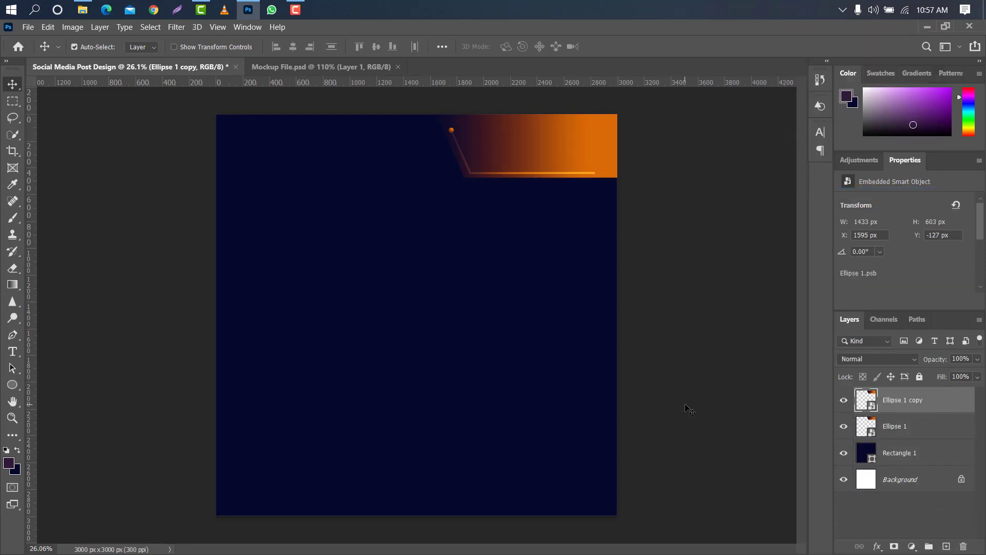
{"action": "key", "text": "ctrl+t"}
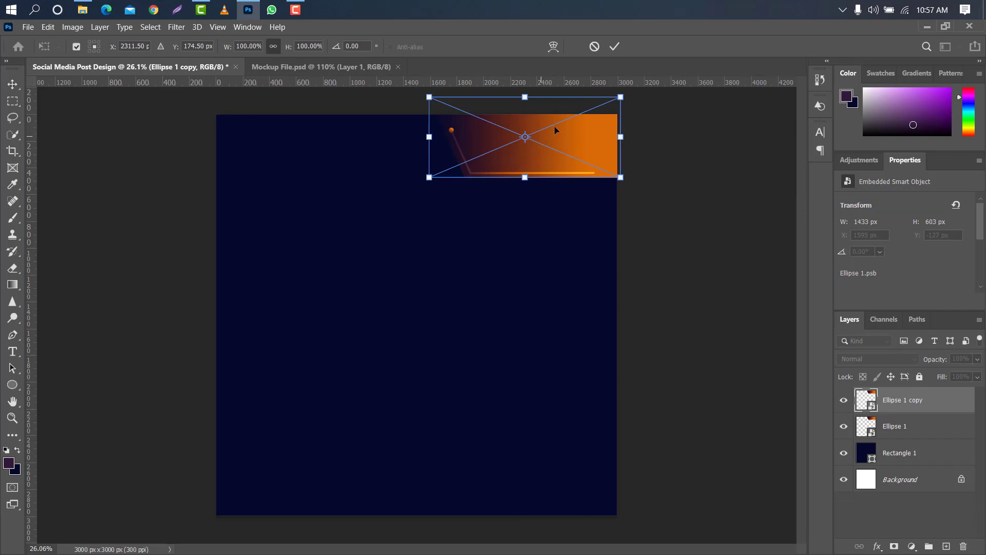
{"action": "right_click", "coordinate": [562, 131]}
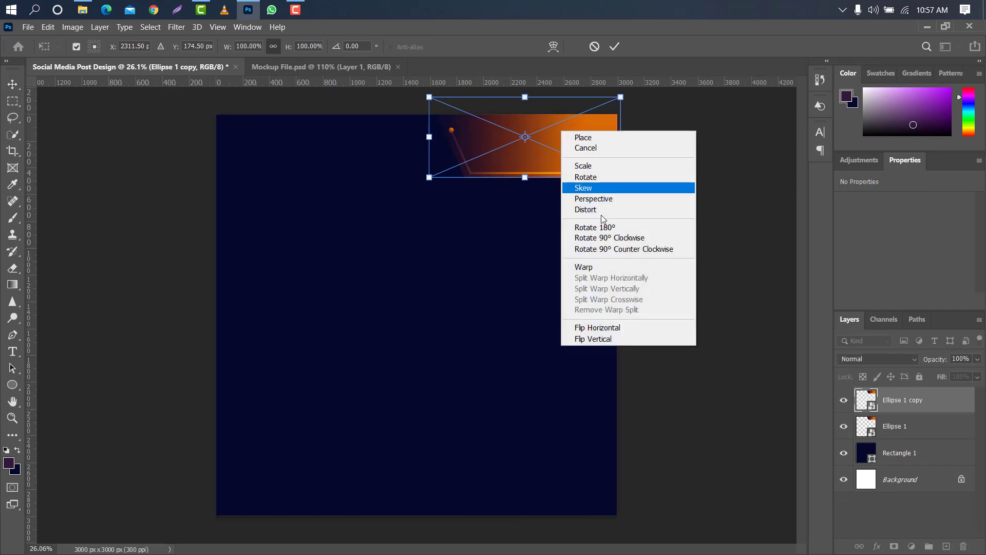
{"action": "left_click", "coordinate": [620, 232]}
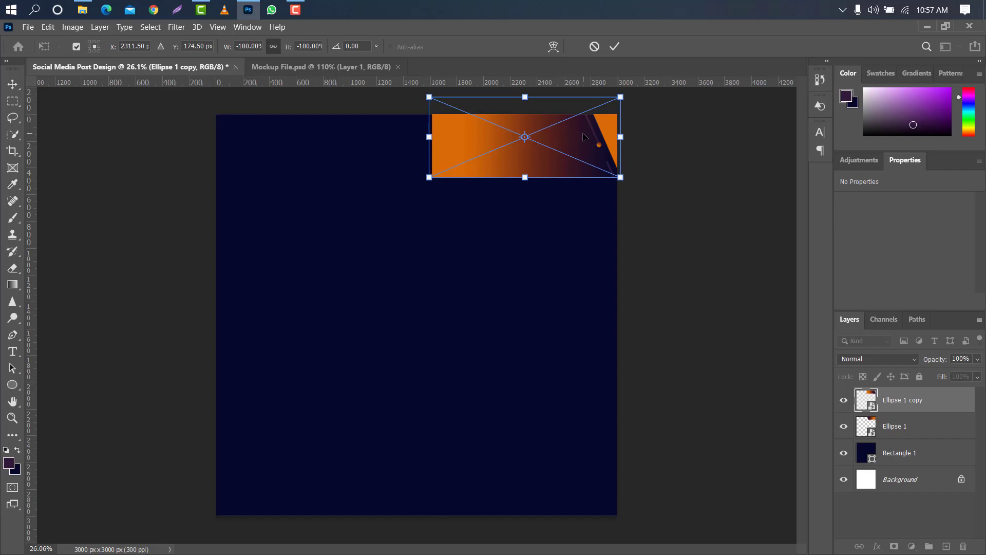
{"action": "left_click_drag", "start_coordinate": [563, 187], "coordinate": [344, 475]}
{"action": "left_click", "coordinate": [618, 47]}
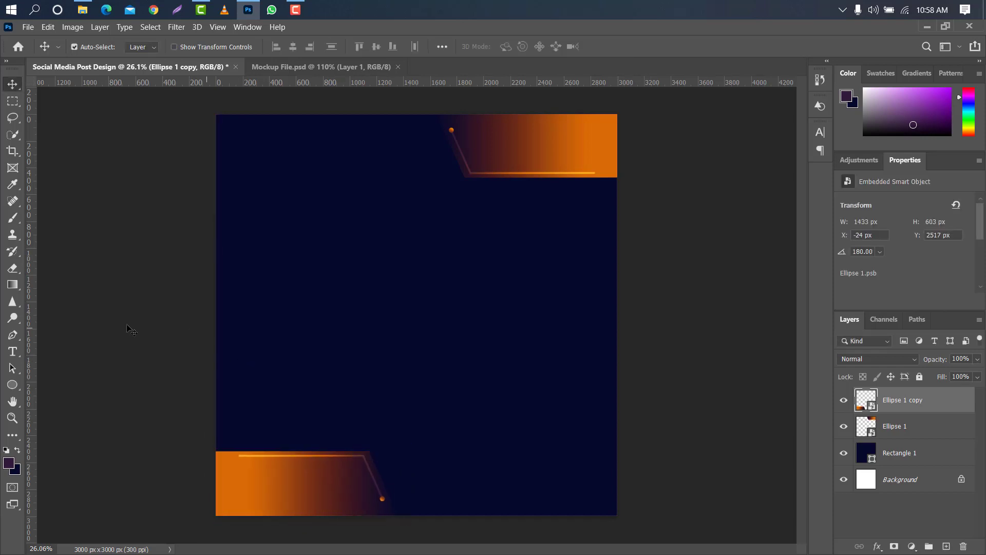
Draw a six-sided polygon of about 2217 × 1920 px extending past the canvas's right edge with the Polygon tool.
{"action": "left_click", "coordinate": [12, 385]}
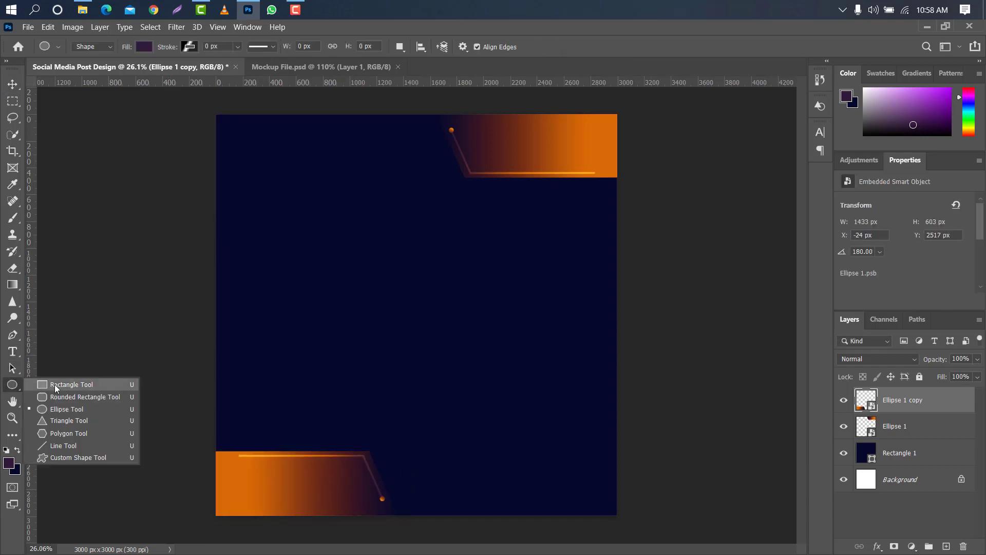
{"action": "left_click", "coordinate": [69, 432]}
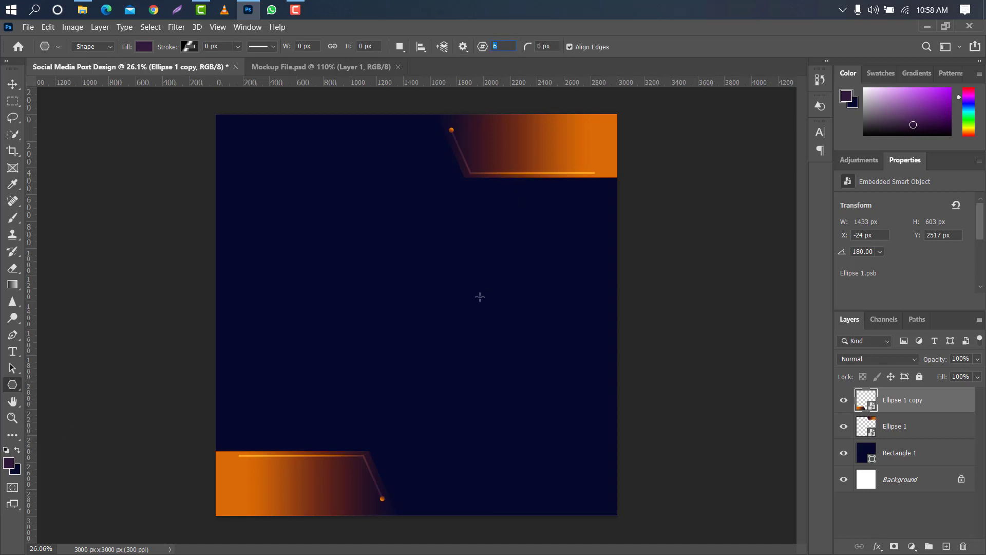
{"action": "left_click_drag", "start_coordinate": [439, 247], "coordinate": [735, 502]}
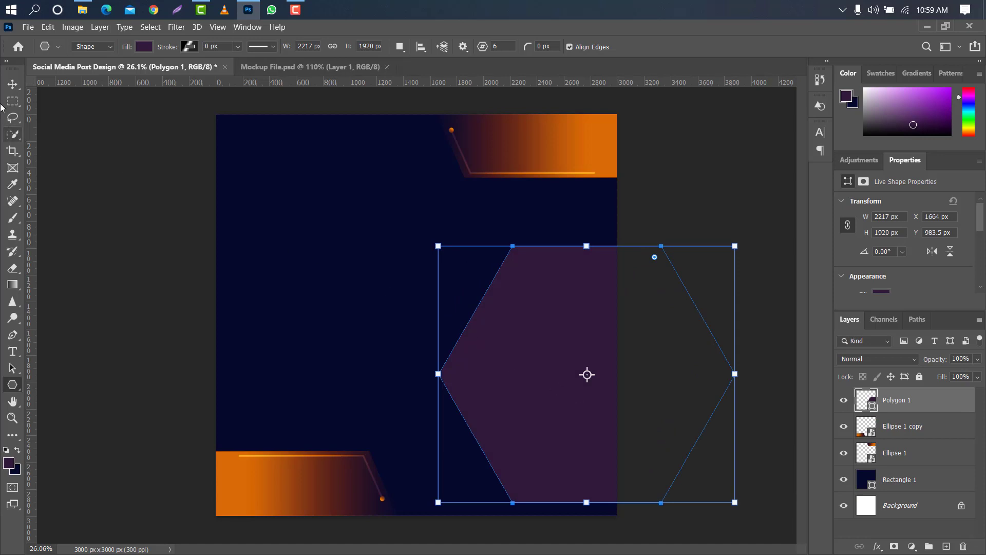
Enlarge the hexagon to about 2910 × 2520 px and keep it below the upper corner shape, extending past the canvas's right edge.
{"action": "left_click", "coordinate": [12, 83]}
{"action": "key", "text": "ctrl+t"}
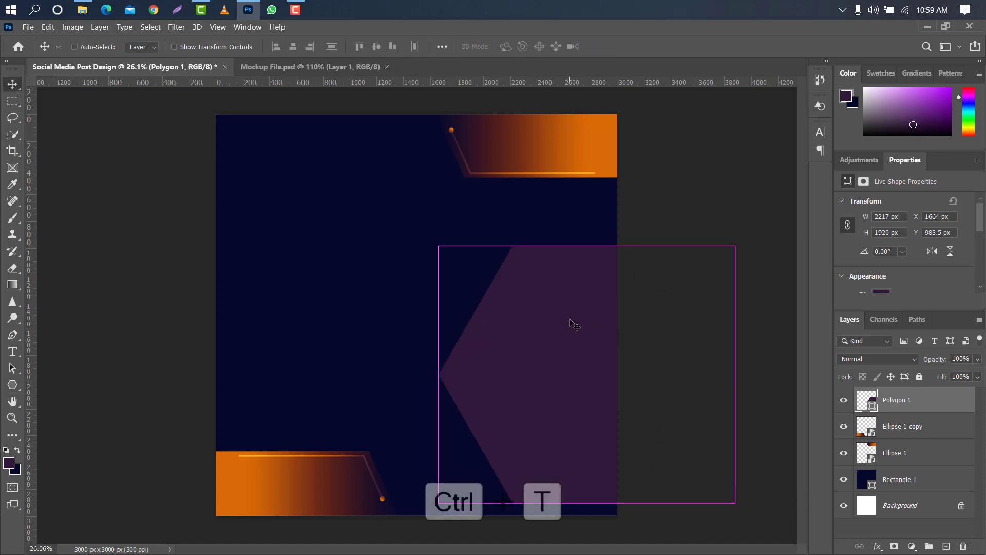
{"action": "left_click_drag", "start_coordinate": [438, 246], "coordinate": [378, 194]}
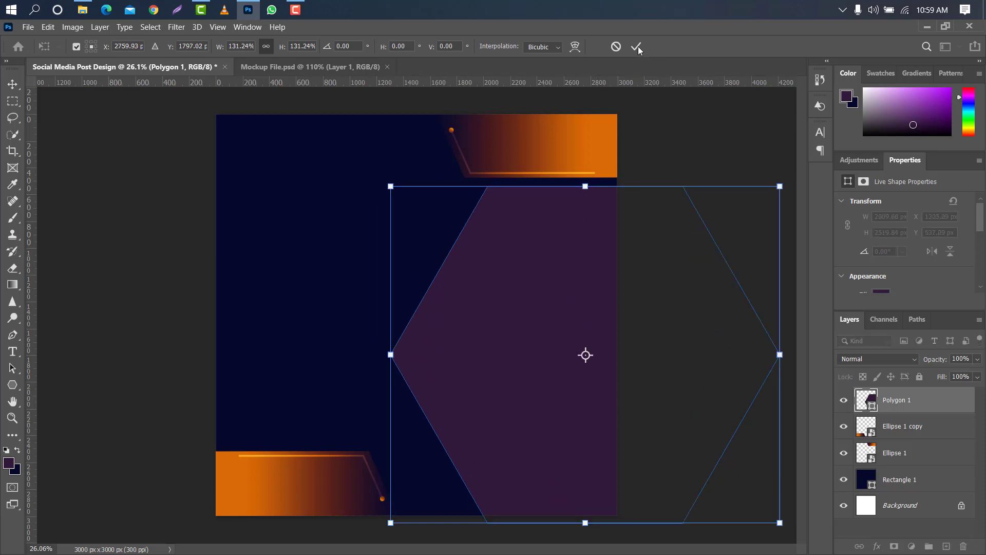
{"action": "left_click", "coordinate": [637, 47]}
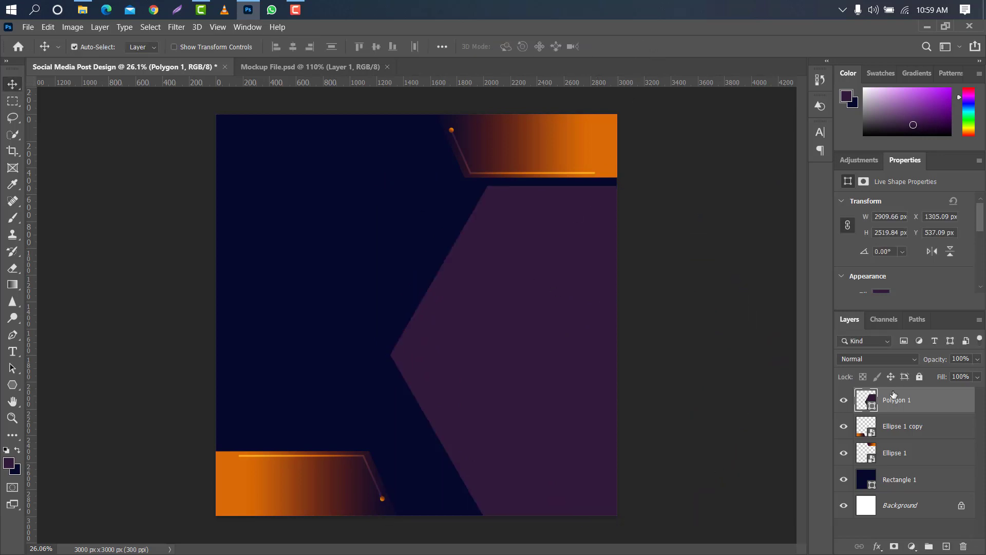
Duplicate the hexagon layer and set the copy's fill color to ffffff.
{"action": "left_click_drag", "start_coordinate": [958, 404], "coordinate": [945, 545]}
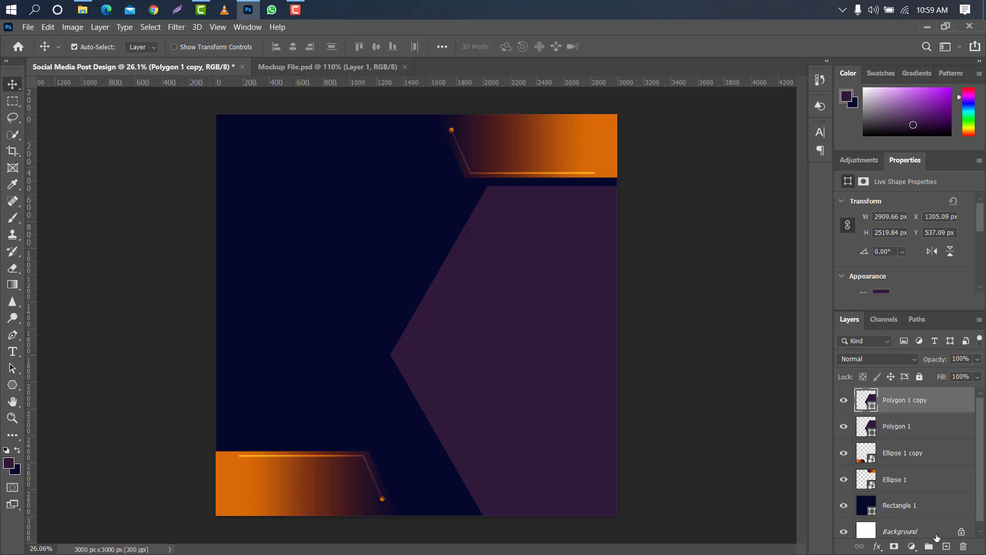
{"action": "double_click", "coordinate": [874, 406]}
{"action": "type", "text": "ffffff"}
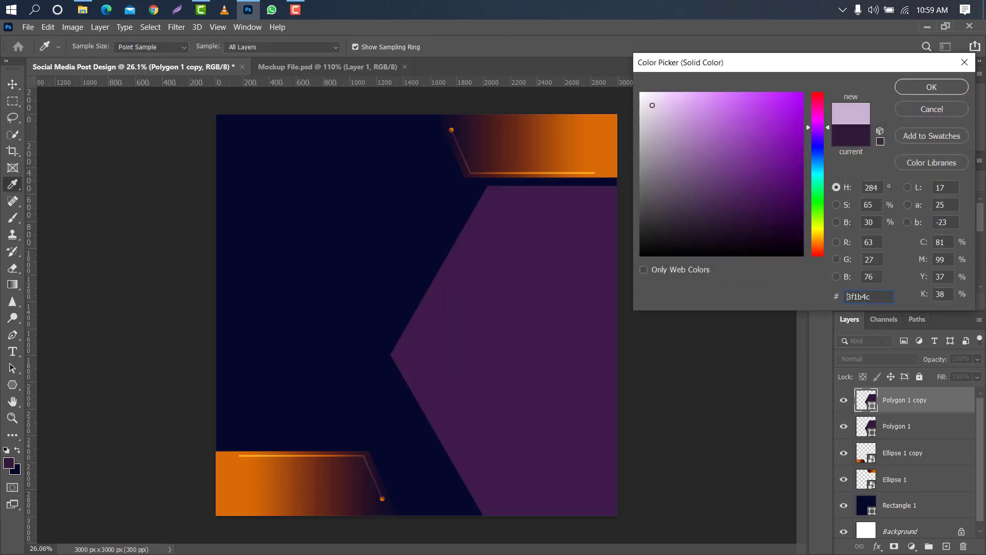
{"action": "left_click", "coordinate": [925, 91]}
Scale the white hexagon to about 95.78% so the hexagon behind it shows as an even border.
{"action": "key", "text": "ctrl+t"}
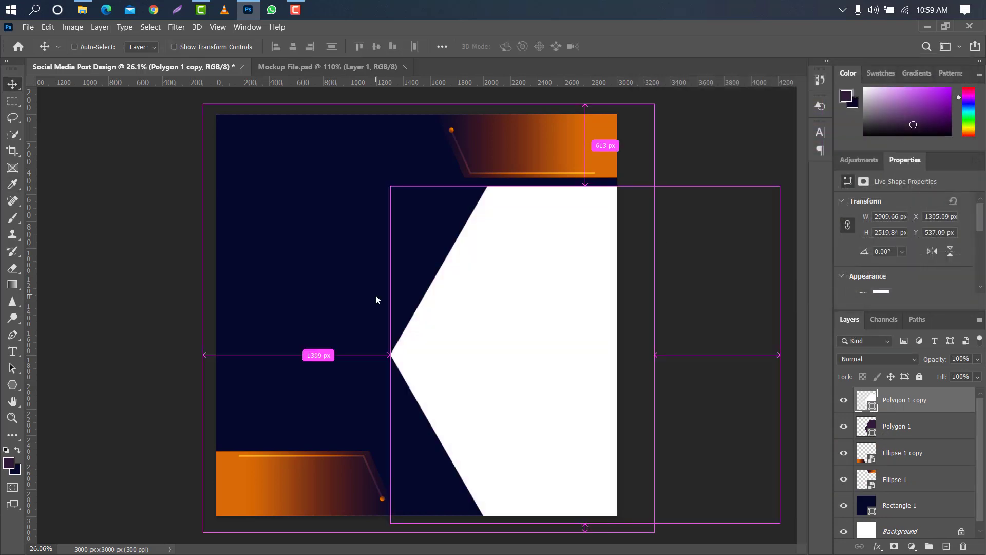
{"action": "left_click_drag", "start_coordinate": [390, 186], "coordinate": [415, 206]}
{"action": "left_click_drag", "start_coordinate": [555, 255], "coordinate": [584, 221]}
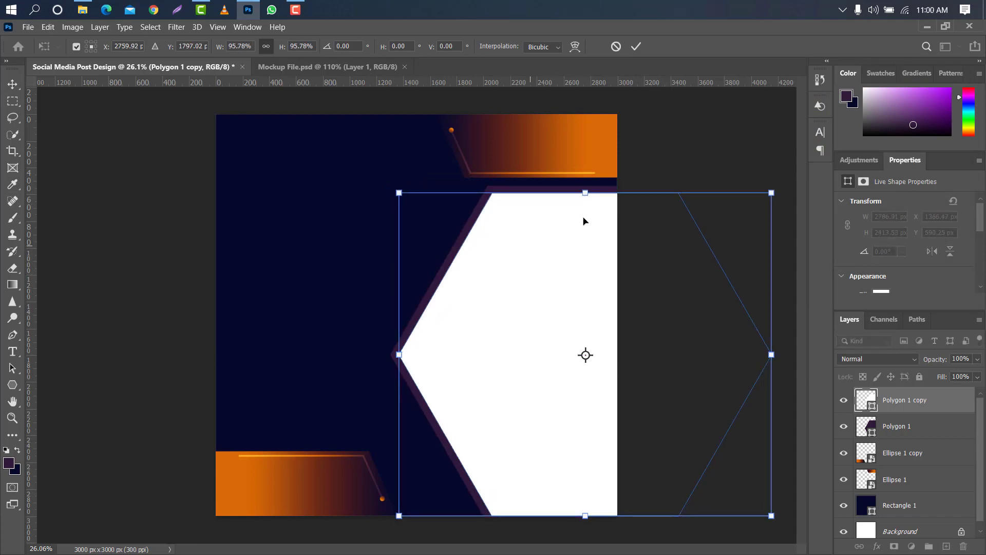
{"action": "left_click", "coordinate": [636, 46]}
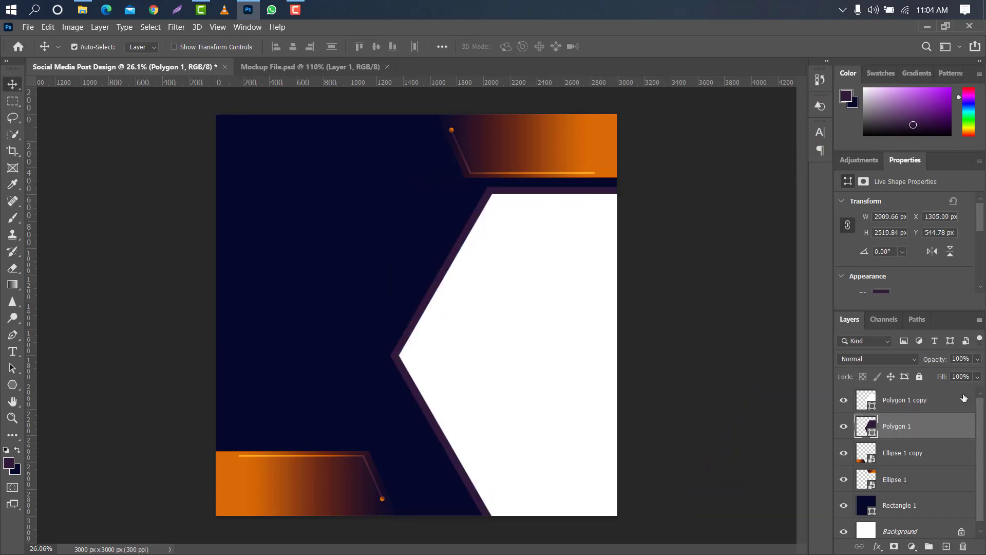
Add a Gradient Overlay to the purple hexagon and set the gradient's end stop to 261124, sampled from the lower corner shape.
{"action": "double_click", "coordinate": [957, 430]}
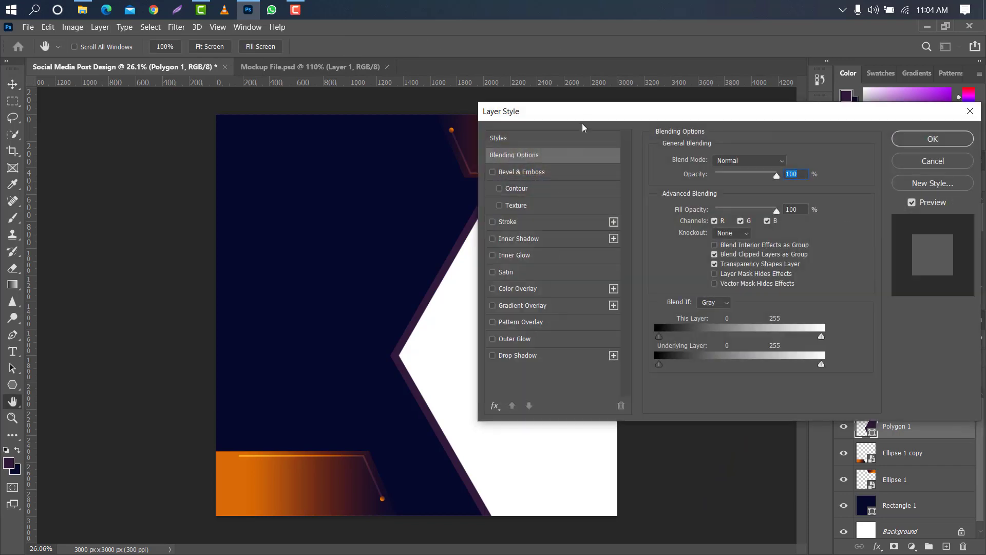
{"action": "left_click_drag", "start_coordinate": [588, 118], "coordinate": [700, 112]}
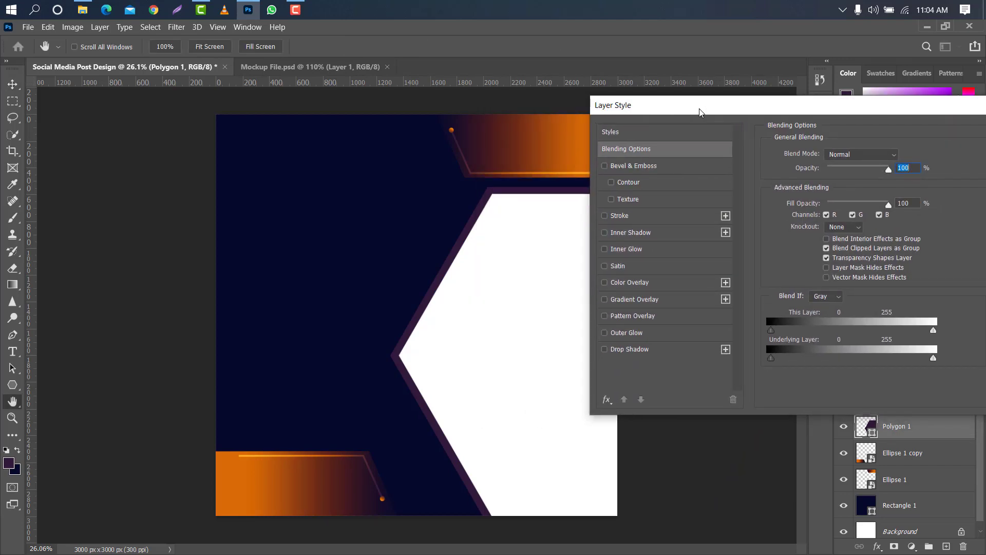
{"action": "left_click", "coordinate": [679, 300]}
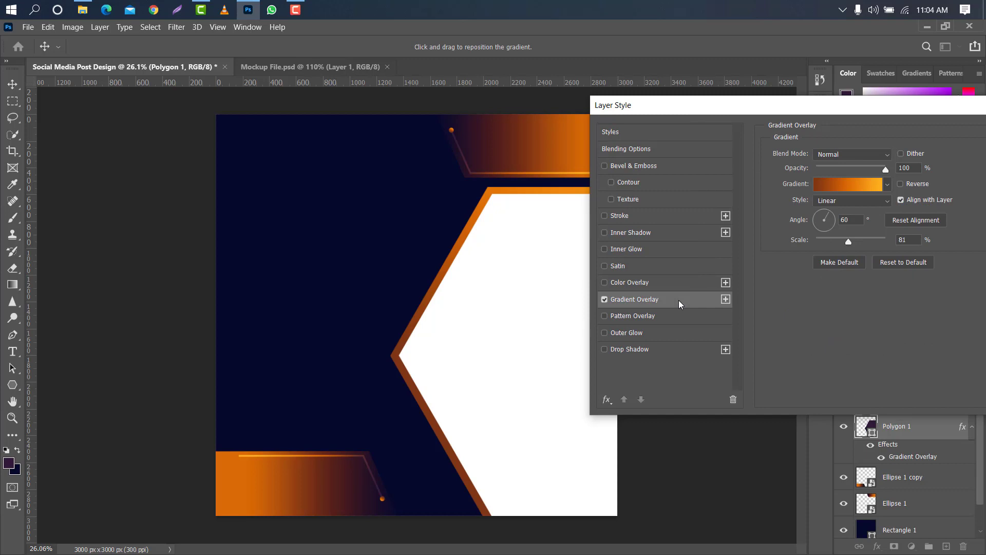
{"action": "left_click", "coordinate": [842, 187]}
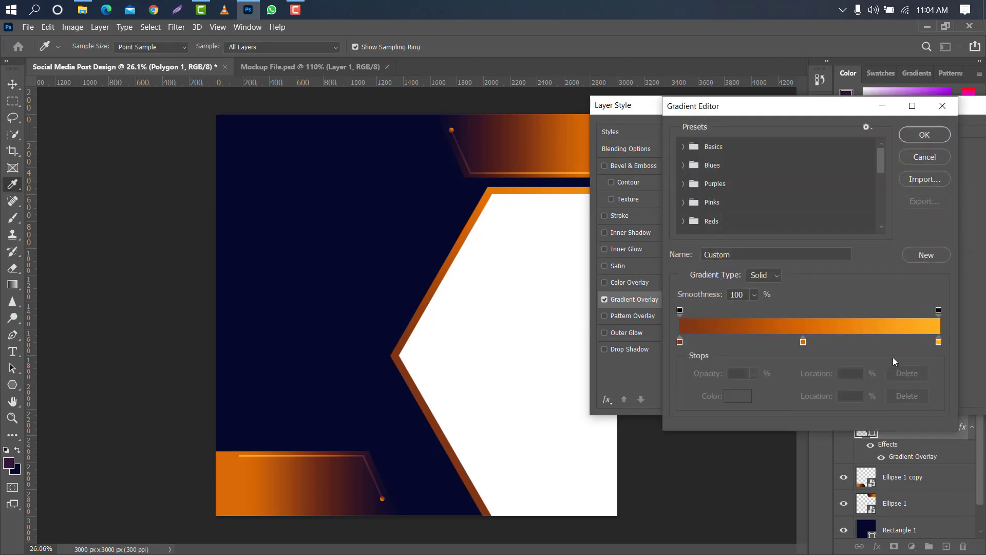
{"action": "double_click", "coordinate": [939, 341]}
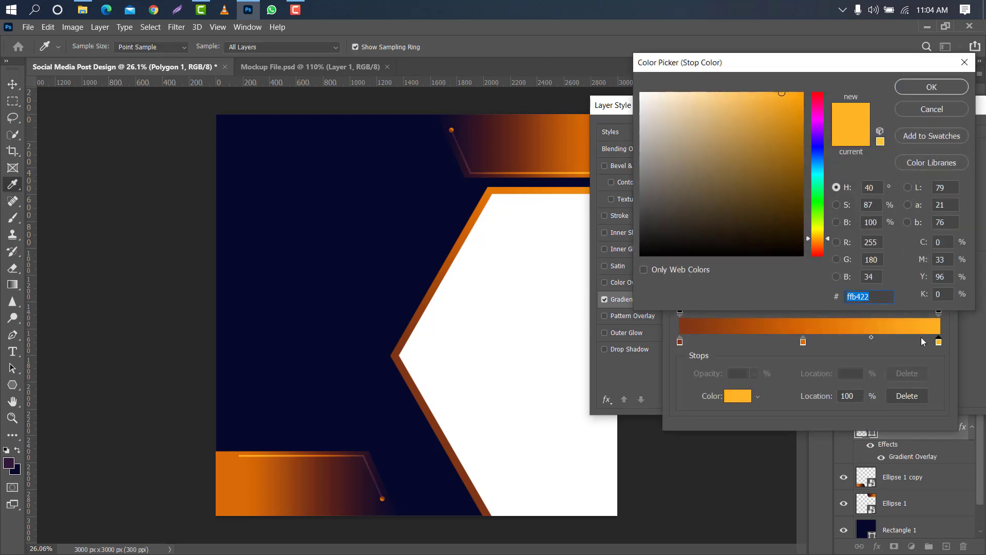
{"action": "left_click", "coordinate": [382, 478]}
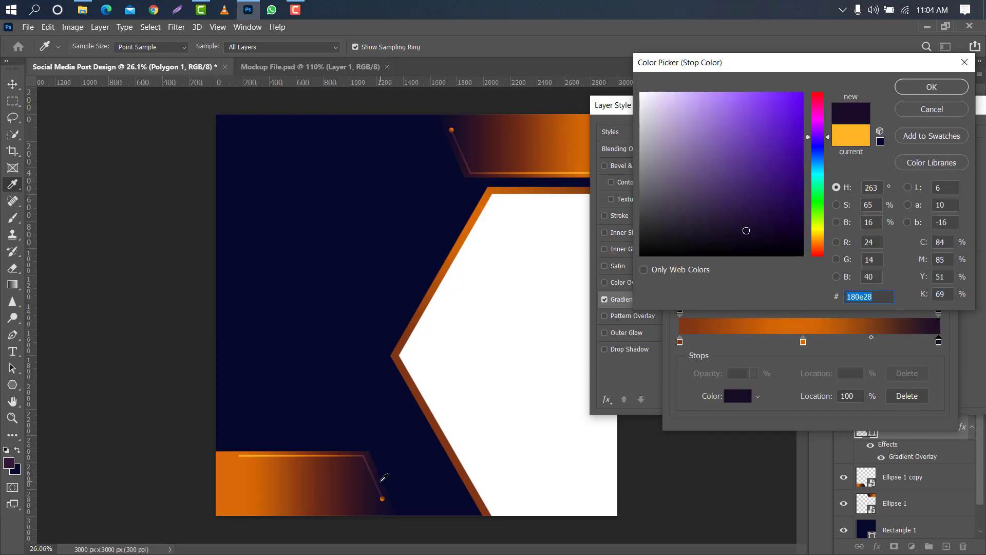
{"action": "left_click", "coordinate": [371, 482]}
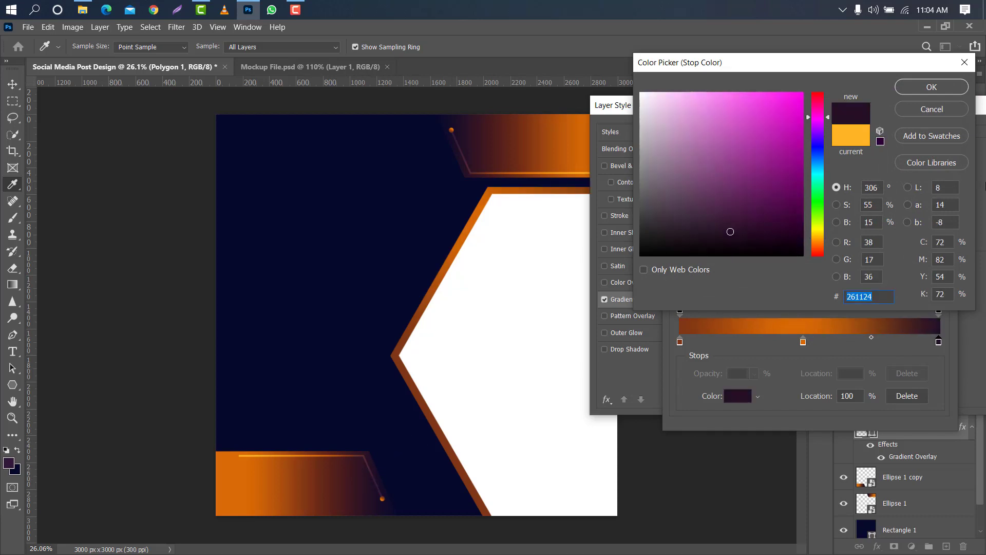
{"action": "left_click", "coordinate": [948, 86]}
Delete the gradient's middle stop, set its start stop to the corner shape's orange d96a05 and accept the gradient.
{"action": "left_click", "coordinate": [803, 341]}
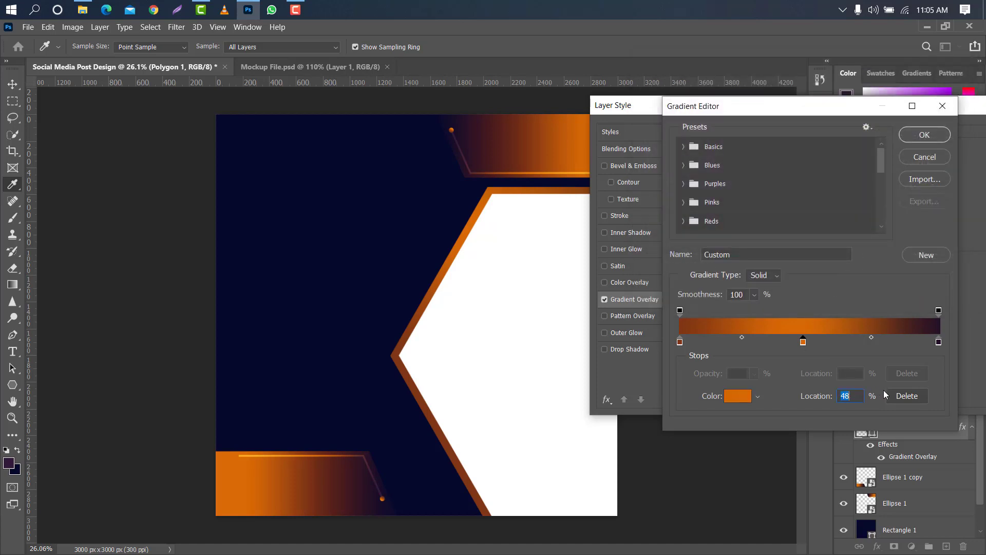
{"action": "left_click", "coordinate": [906, 395]}
{"action": "double_click", "coordinate": [680, 342]}
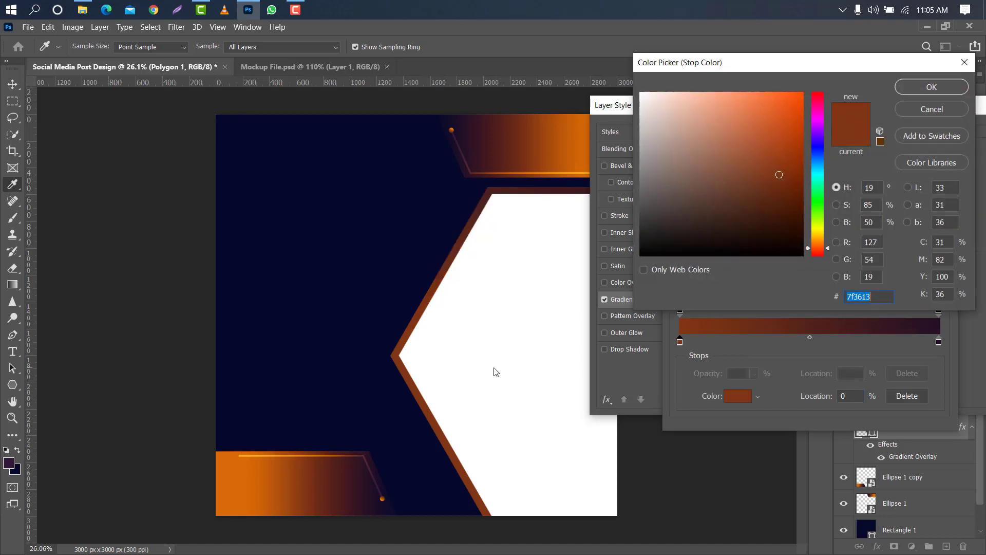
{"action": "left_click", "coordinate": [224, 471]}
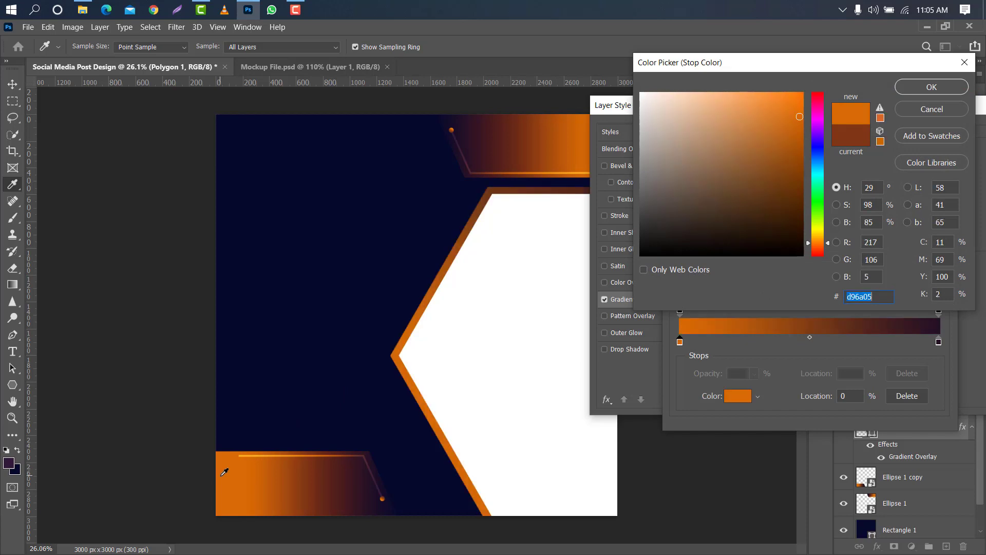
{"action": "left_click", "coordinate": [917, 87]}
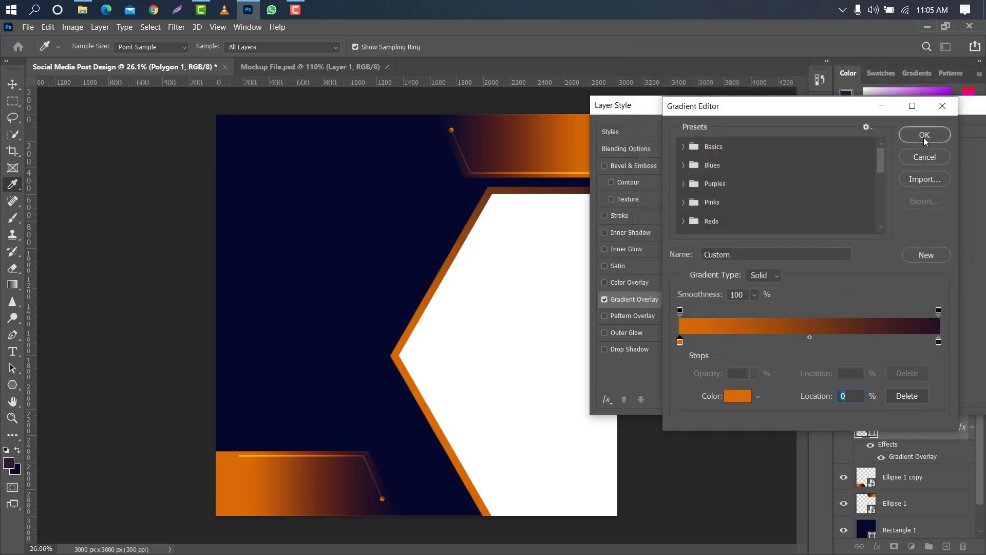
{"action": "left_click", "coordinate": [926, 134]}
Set the Gradient Overlay angle to 0° and scale to 73%, apply the style and select the white hexagon.
{"action": "left_click_drag", "start_coordinate": [807, 104], "coordinate": [670, 233]}
{"action": "left_click_drag", "start_coordinate": [692, 343], "coordinate": [698, 349]}
{"action": "left_click_drag", "start_coordinate": [712, 370], "coordinate": [707, 413]}
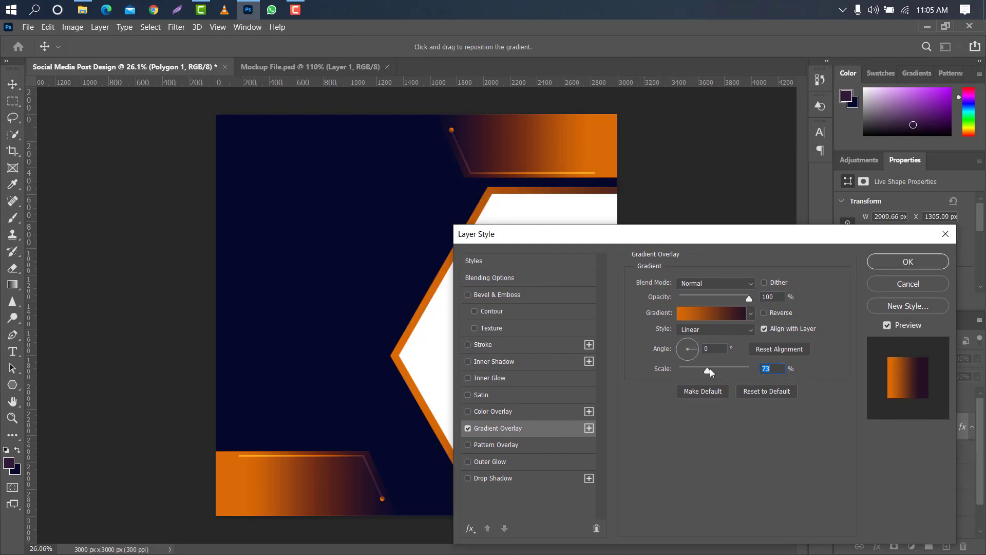
{"action": "left_click", "coordinate": [898, 261]}
{"action": "left_click", "coordinate": [540, 226]}
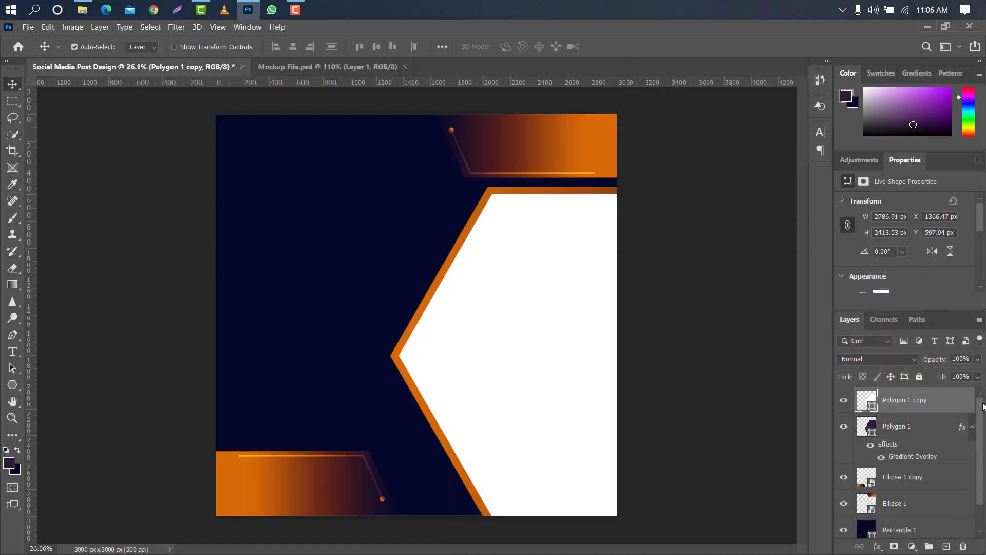
Duplicate the white hexagon, move the copy to about X 491, Y 476 px and recolor it red.
{"action": "left_click_drag", "start_coordinate": [954, 400], "coordinate": [945, 544]}
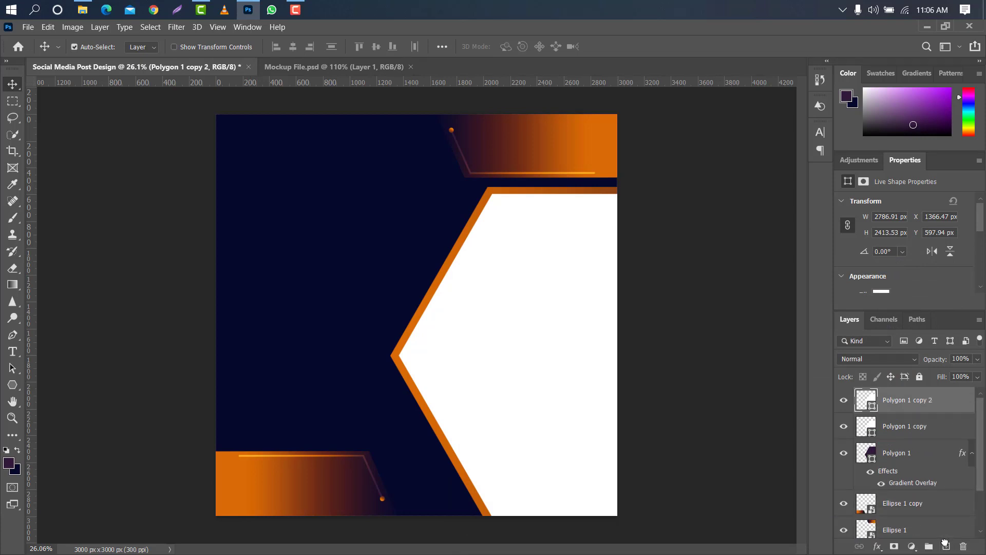
{"action": "key", "text": "ctrl+t"}
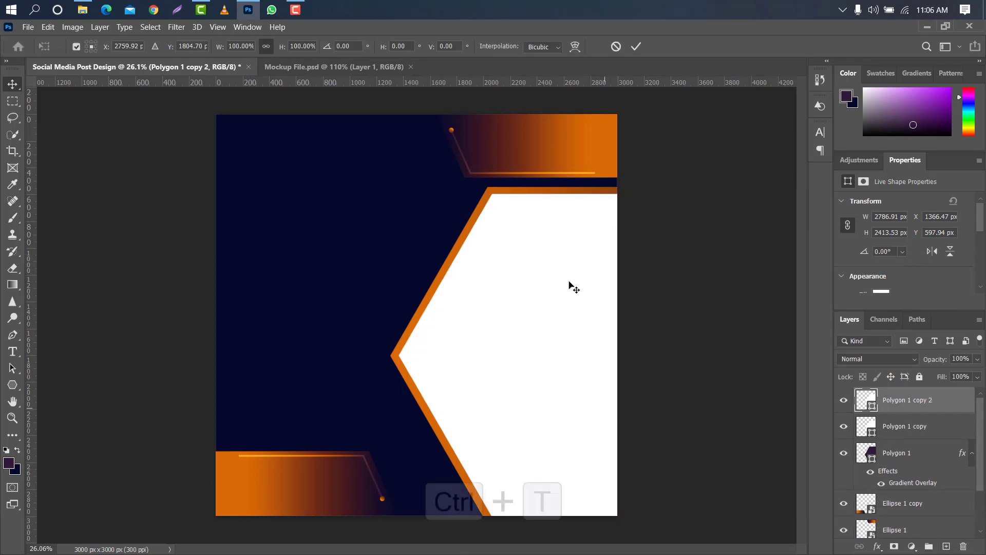
{"action": "left_click_drag", "start_coordinate": [592, 260], "coordinate": [476, 247]}
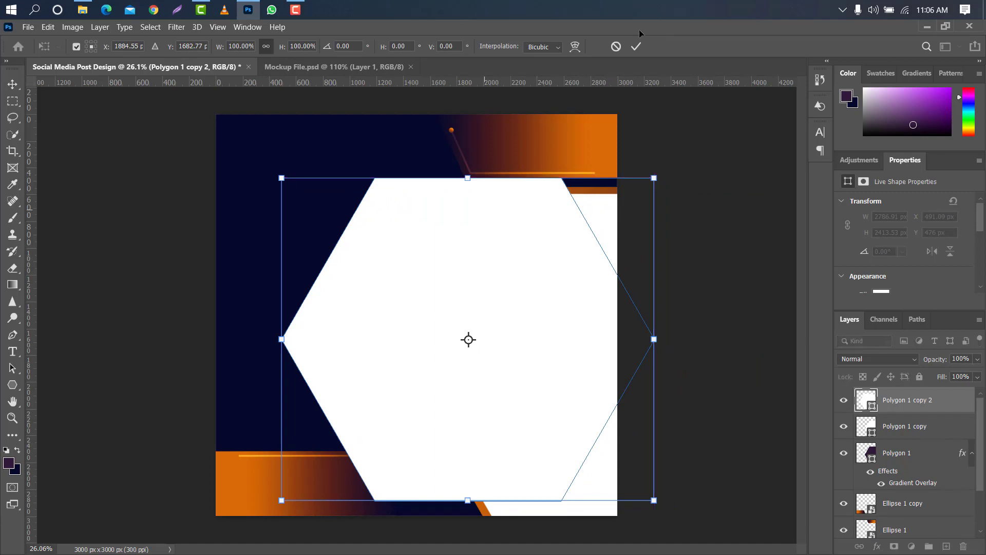
{"action": "left_click", "coordinate": [635, 46]}
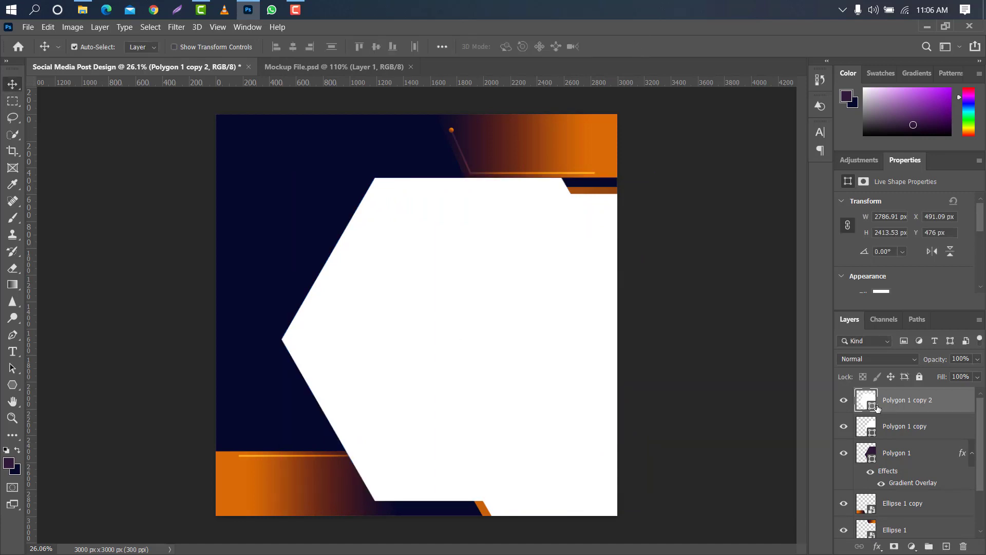
{"action": "double_click", "coordinate": [876, 409]}
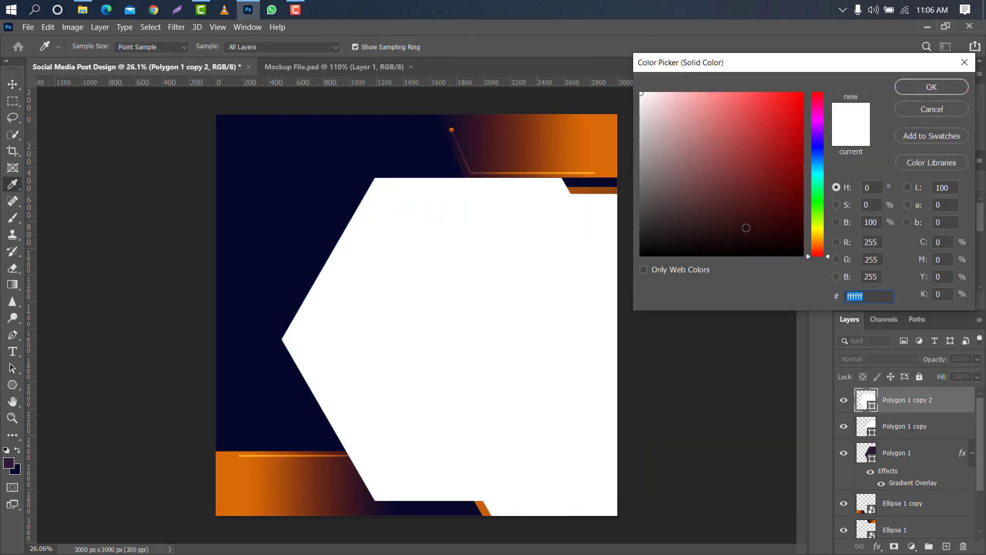
{"action": "left_click", "coordinate": [765, 141]}
{"action": "left_click", "coordinate": [943, 88]}
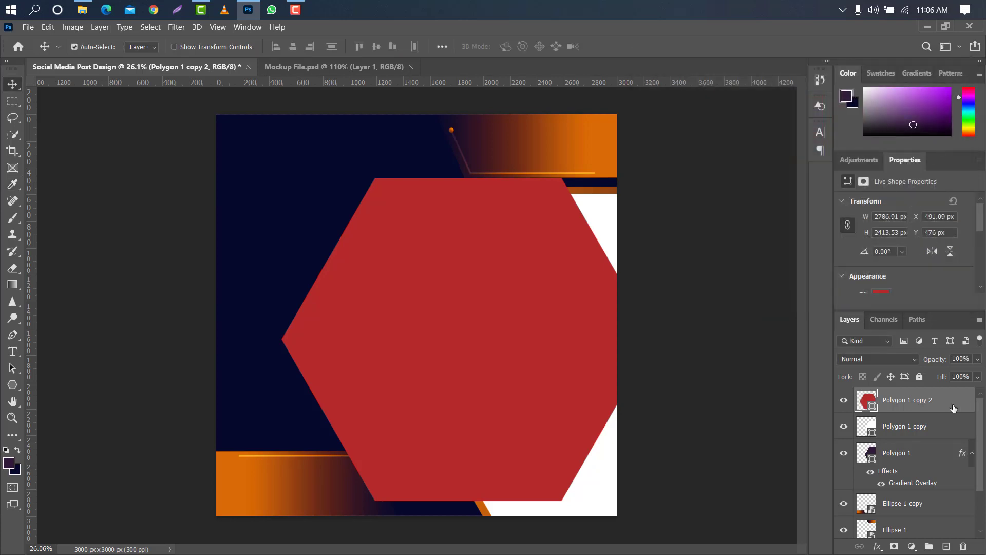
Duplicate the red hexagon and fill the copy with dark brown 3c1e1e.
{"action": "left_click_drag", "start_coordinate": [954, 406], "coordinate": [952, 546]}
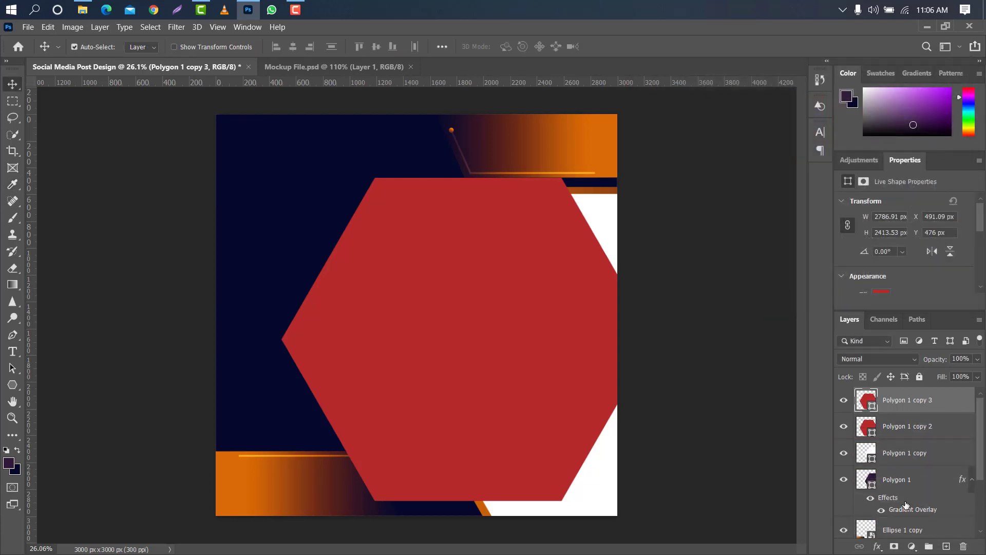
{"action": "double_click", "coordinate": [872, 407]}
{"action": "left_click_drag", "start_coordinate": [714, 197], "coordinate": [725, 221]}
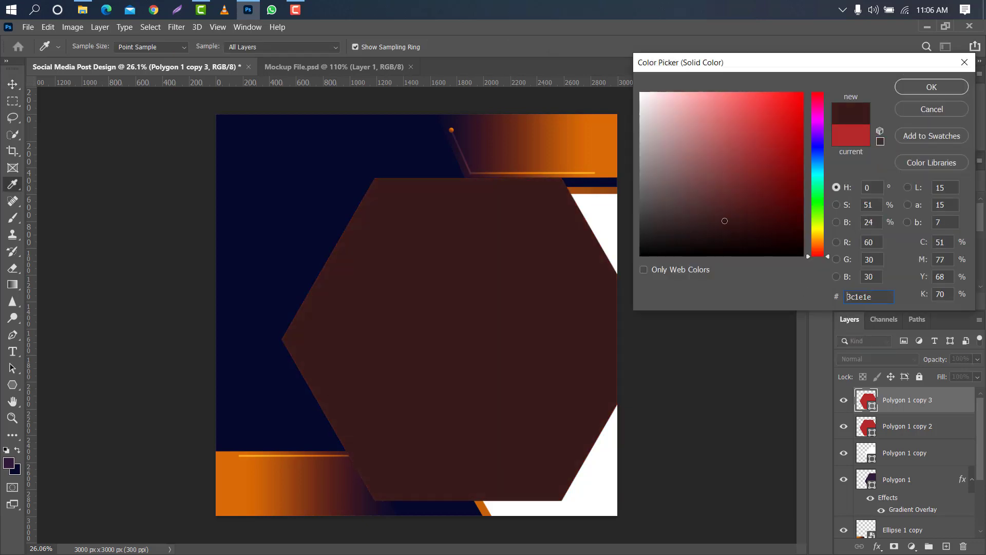
{"action": "left_click", "coordinate": [942, 89]}
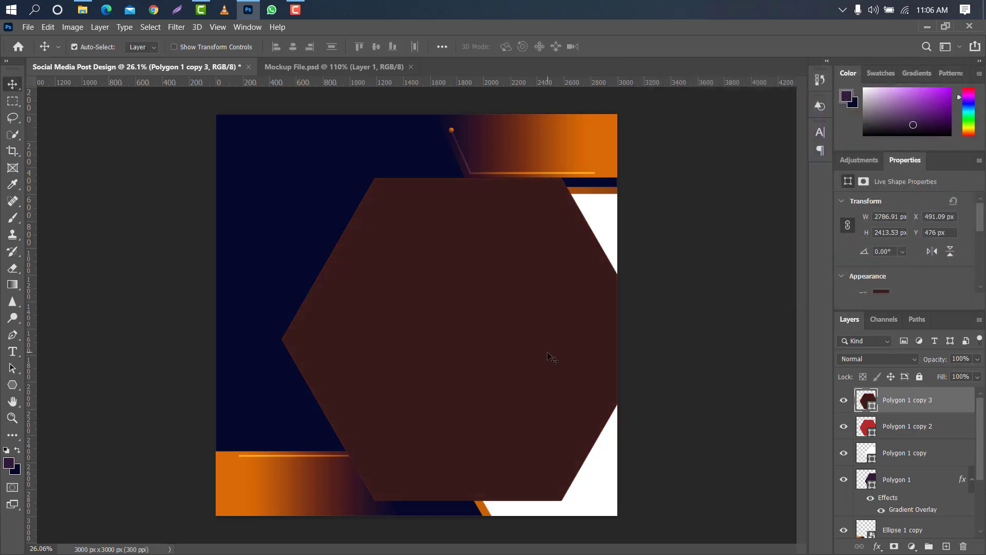
Enlarge the dark brown hexagon to about 3585 × 3105 px and shift it so only a diagonal band of the red hexagon shows.
{"action": "key", "text": "ctrl+t"}
{"action": "left_click_drag", "start_coordinate": [531, 178], "coordinate": [531, 98]}
{"action": "left_click_drag", "start_coordinate": [383, 131], "coordinate": [451, 219]}
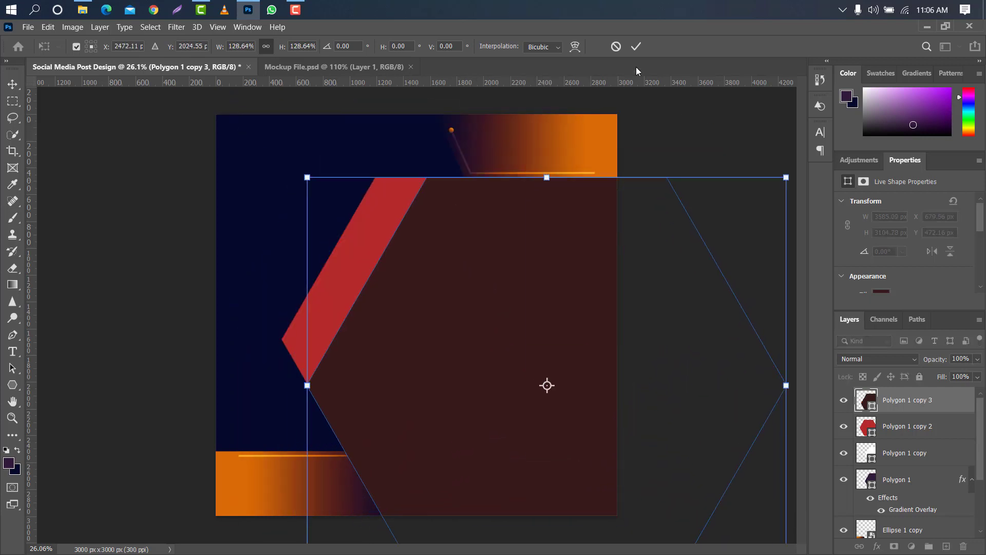
{"action": "left_click", "coordinate": [636, 47]}
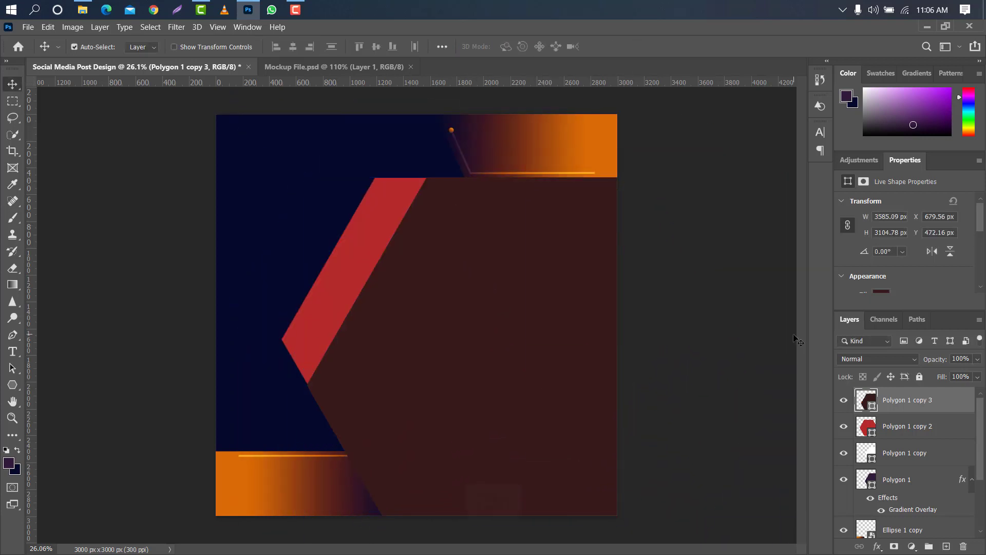
Load the dark hexagon's outline as a selection, rasterize the red hexagon layer and delete the selected area from it.
{"action": "left_click", "coordinate": [876, 406], "text": "ctrl"}
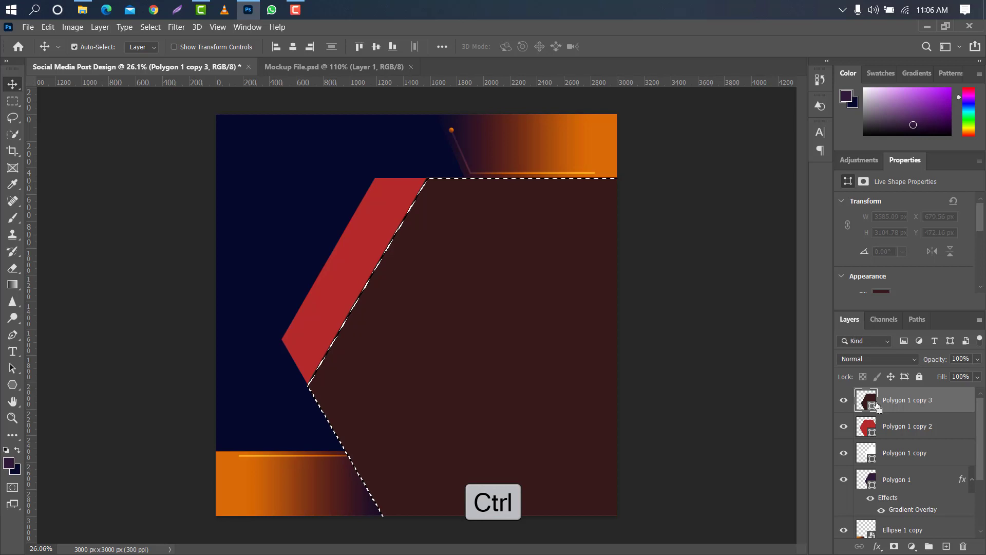
{"action": "left_click", "coordinate": [928, 439]}
{"action": "right_click", "coordinate": [928, 439]}
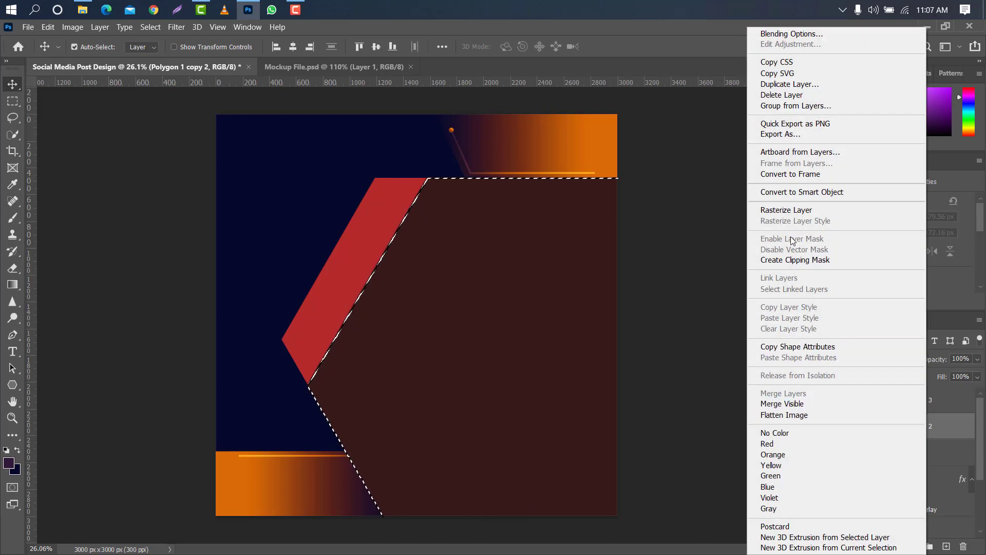
{"action": "left_click", "coordinate": [799, 211]}
{"action": "key", "text": "Delete"}
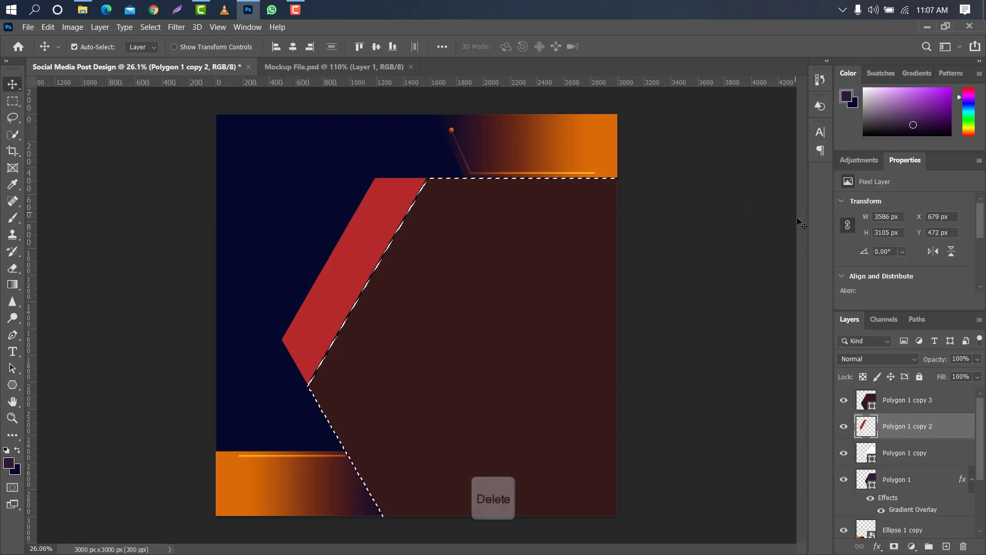
Delete the dark brown hexagon layer, deselect, and move the red band against the white hexagon's upper-left inner edge.
{"action": "left_click", "coordinate": [945, 403]}
{"action": "left_click_drag", "start_coordinate": [947, 403], "coordinate": [963, 546]}
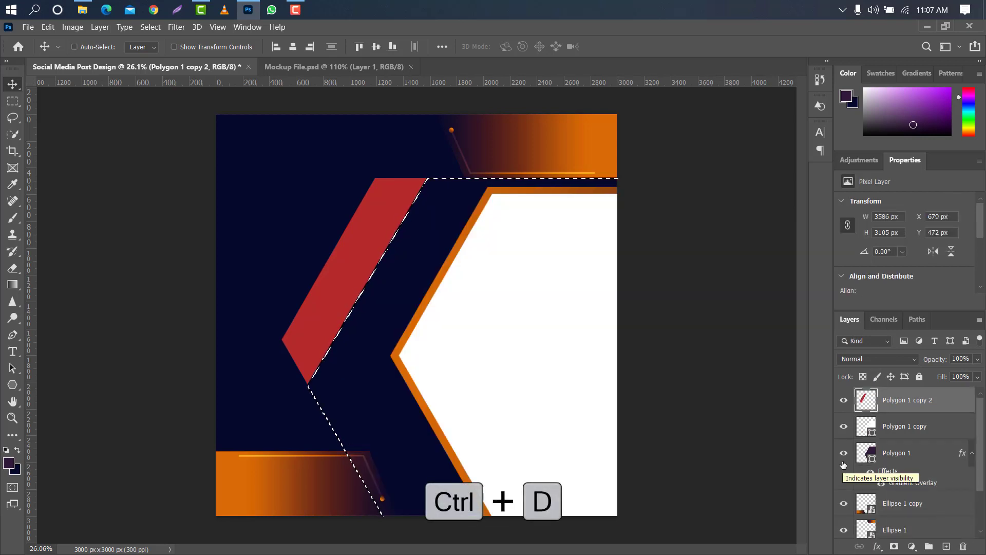
{"action": "key", "text": "ctrl+d"}
{"action": "left_click_drag", "start_coordinate": [369, 238], "coordinate": [485, 253]}
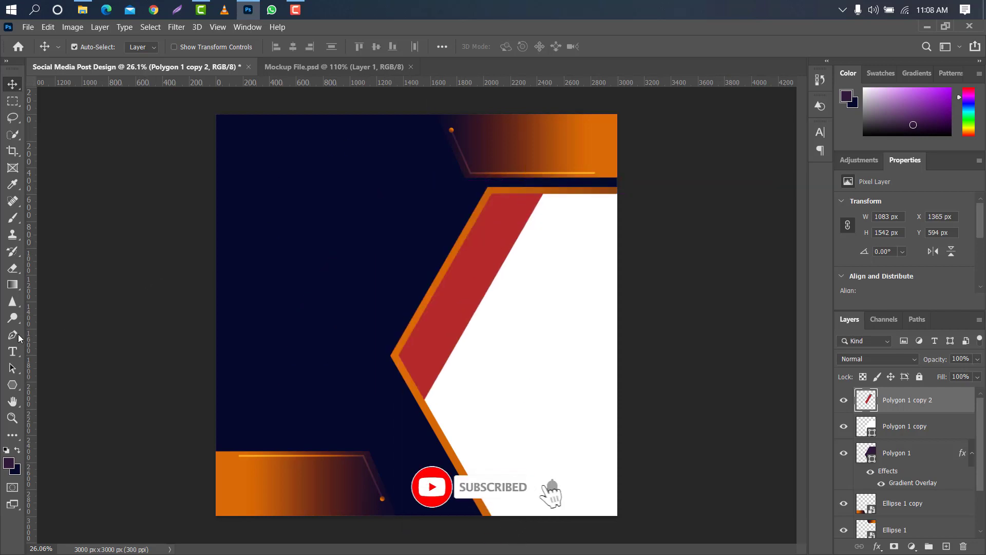
Draw a triangular Pen shape about 1258 × 1857 px over the upper-left canvas corner, using a horizontal guide at the white hexagon's left vertex.
{"action": "key", "text": "p"}
{"action": "left_click", "coordinate": [110, 47]}
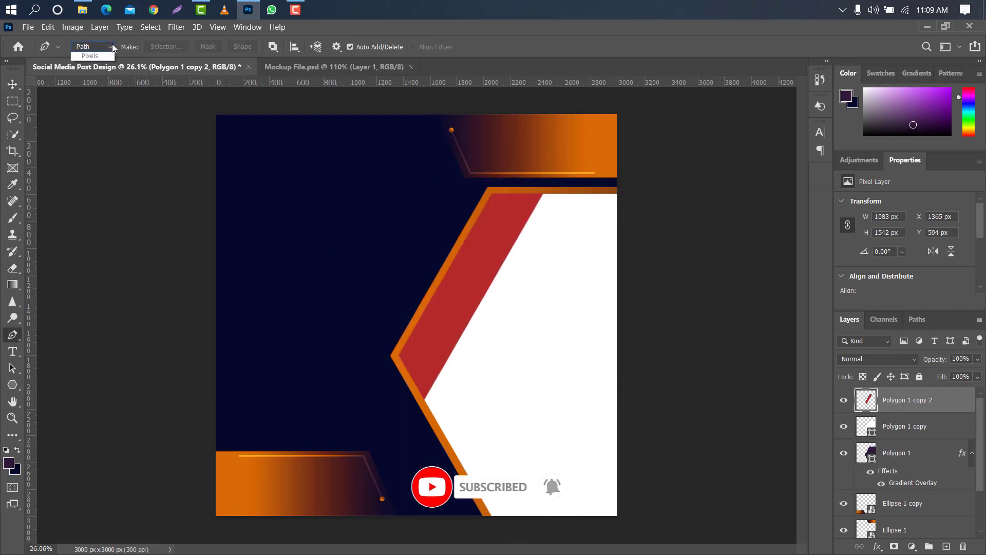
{"action": "left_click", "coordinate": [85, 56]}
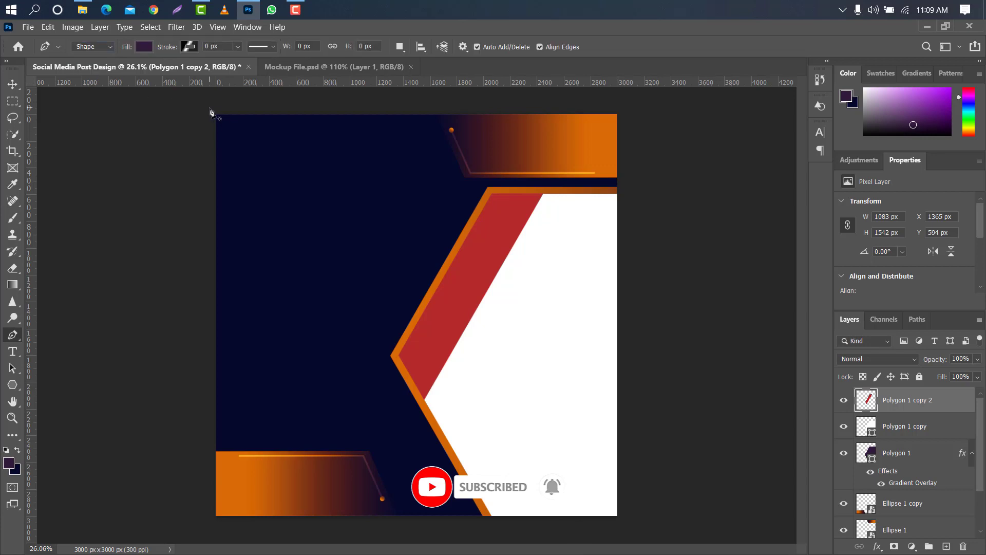
{"action": "left_click", "coordinate": [212, 107]}
{"action": "left_click", "coordinate": [380, 109]}
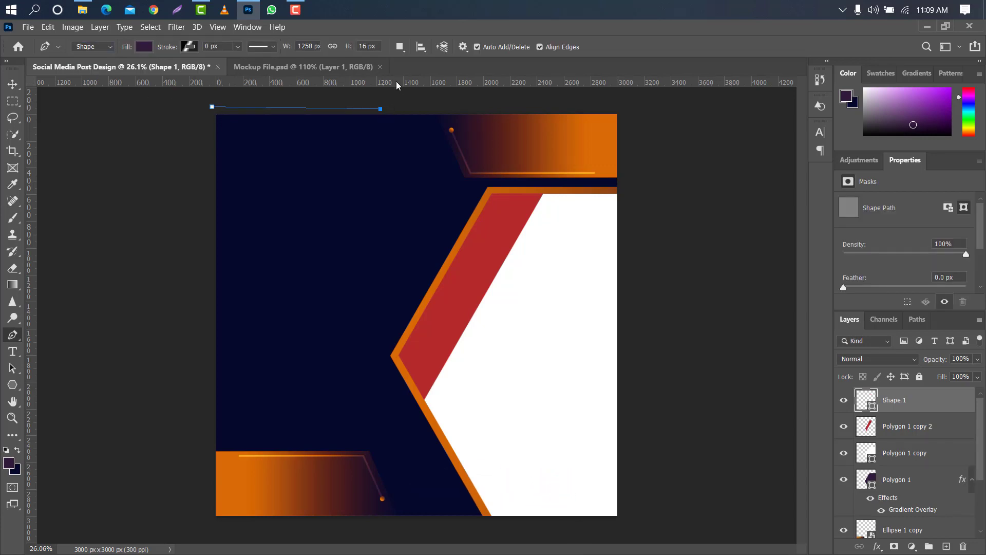
{"action": "left_click_drag", "start_coordinate": [396, 81], "coordinate": [214, 363]}
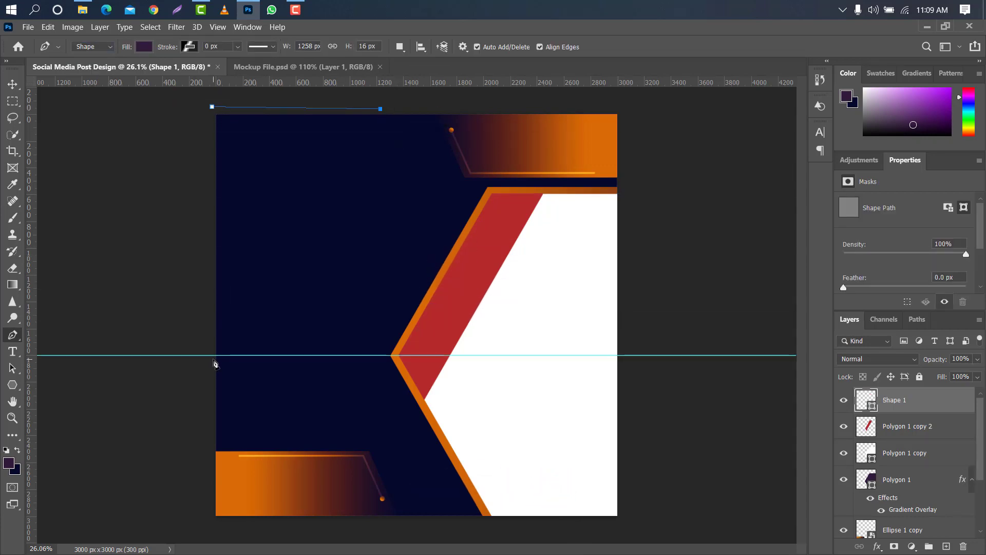
{"action": "left_click", "coordinate": [213, 355]}
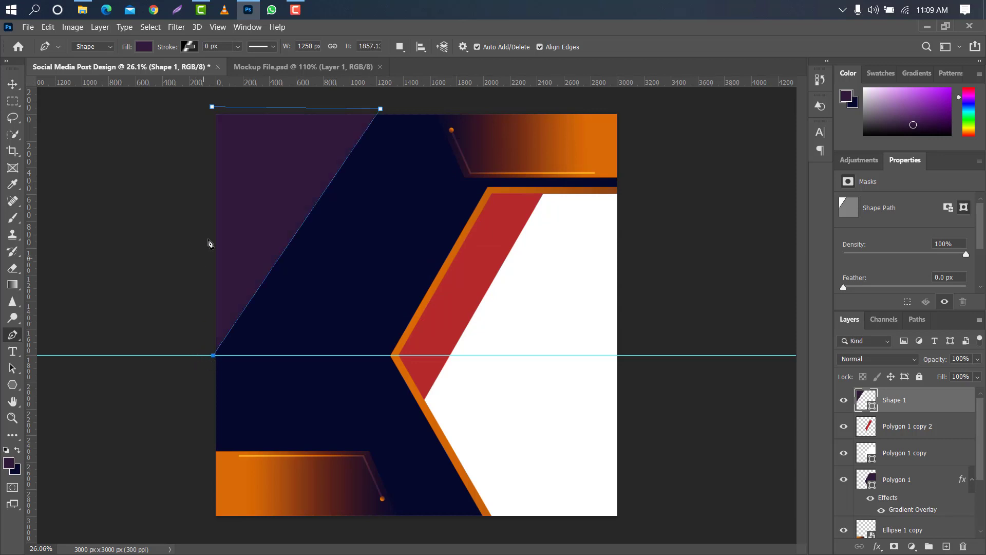
{"action": "left_click", "coordinate": [212, 107]}
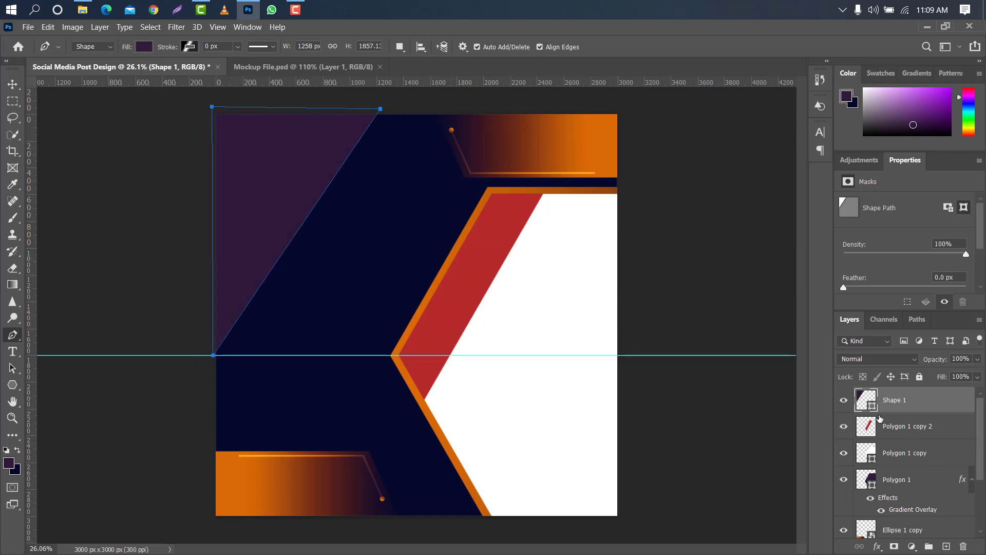
Fill the corner triangle with navy 05092c sampled from the background.
{"action": "double_click", "coordinate": [872, 407]}
{"action": "left_click", "coordinate": [355, 286]}
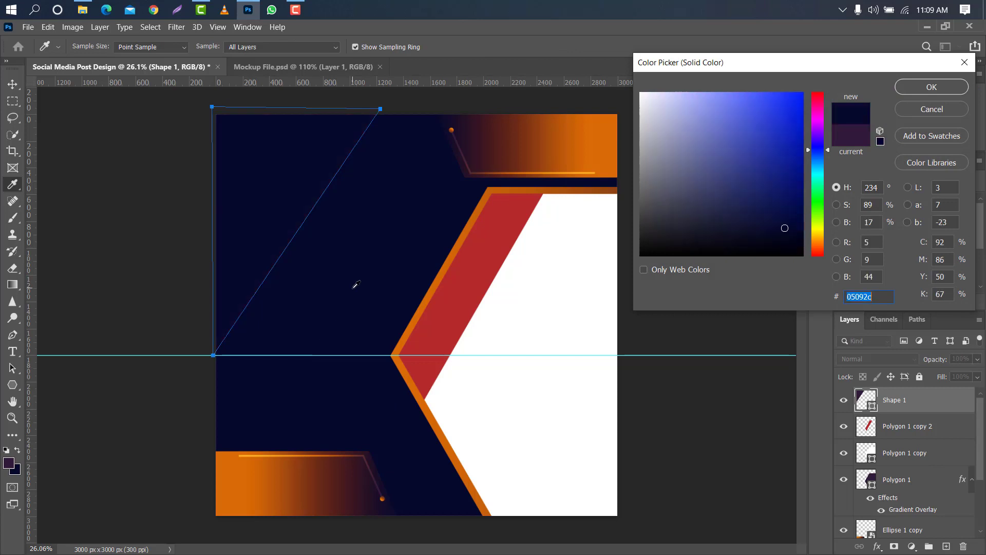
{"action": "left_click", "coordinate": [932, 88]}
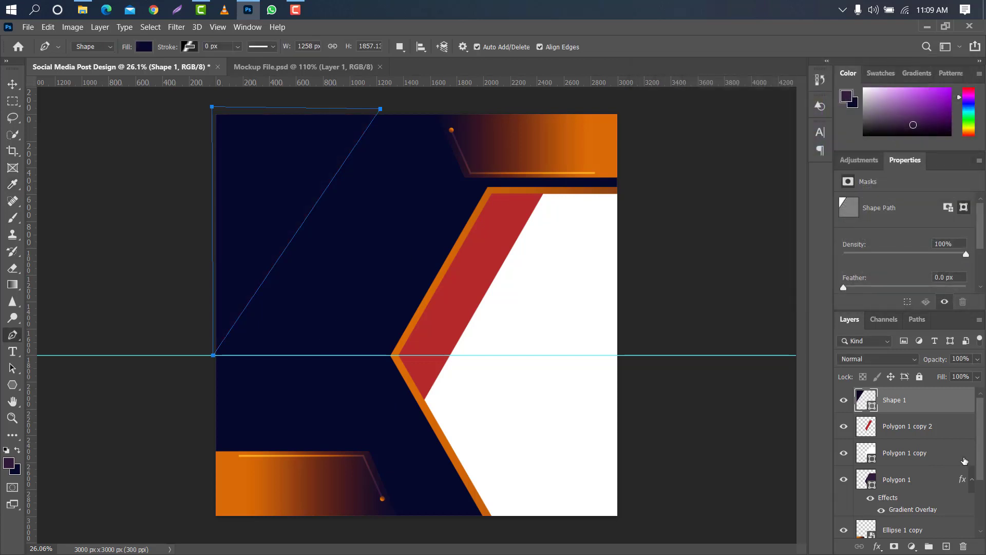
Add a Drop Shadow to the corner triangle with 78% opacity, 4 px distance and 120 px size, and remove the horizontal guide.
{"action": "double_click", "coordinate": [964, 400]}
{"action": "left_click", "coordinate": [520, 483]}
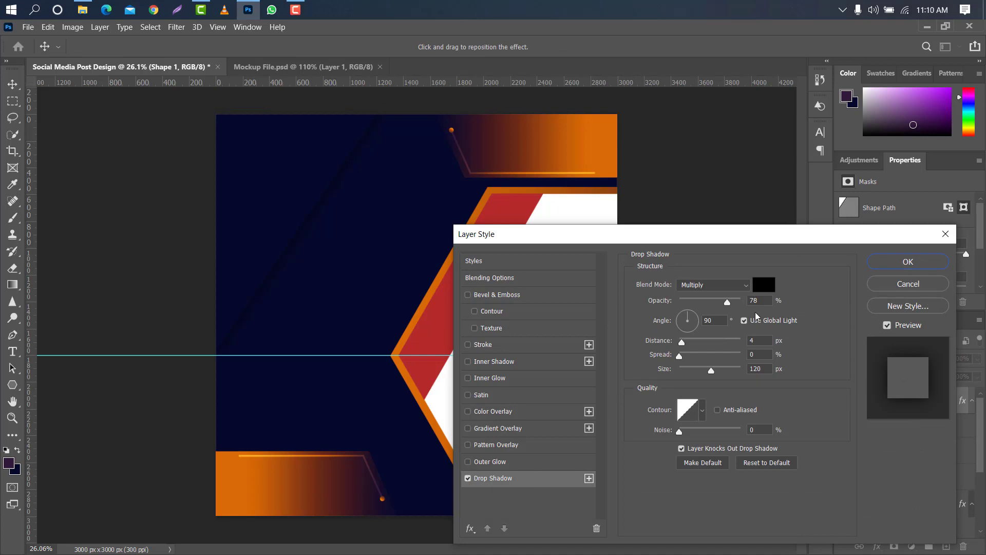
{"action": "left_click", "coordinate": [760, 339]}
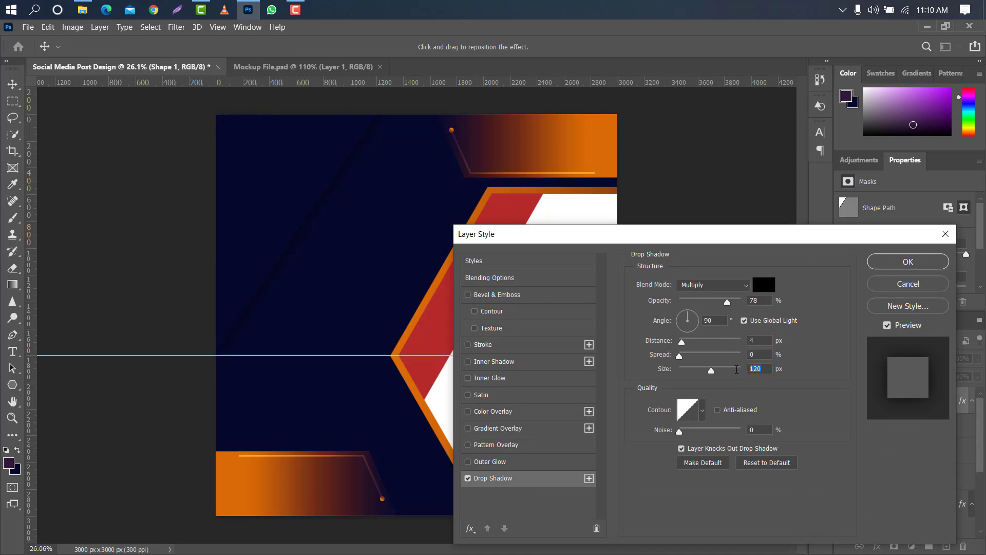
{"action": "left_click", "coordinate": [907, 261]}
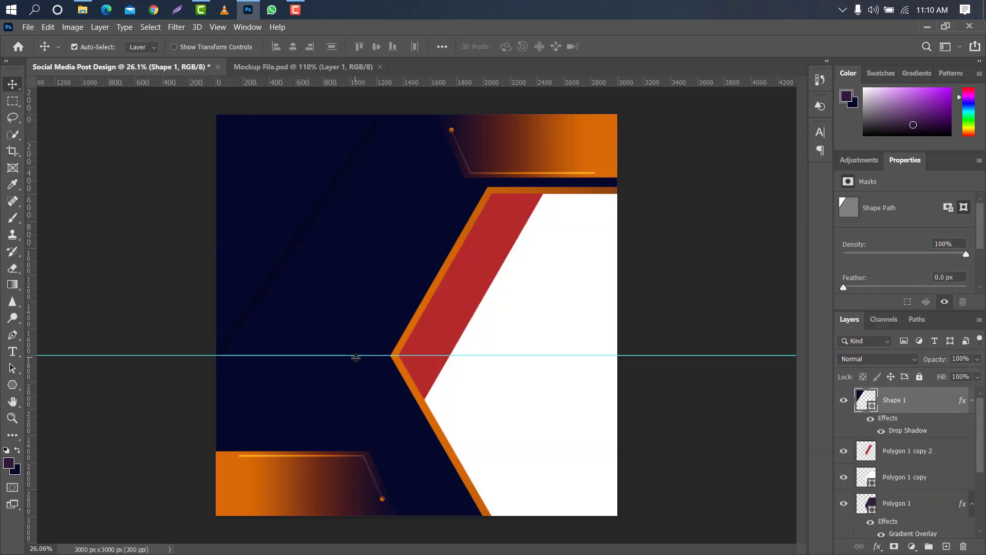
{"action": "left_click_drag", "start_coordinate": [356, 357], "coordinate": [360, 82]}
Place the beach photo of the woman above the white hexagon layer, scaled to 53.42% and shifted to the lower right.
{"action": "left_click", "coordinate": [564, 306]}
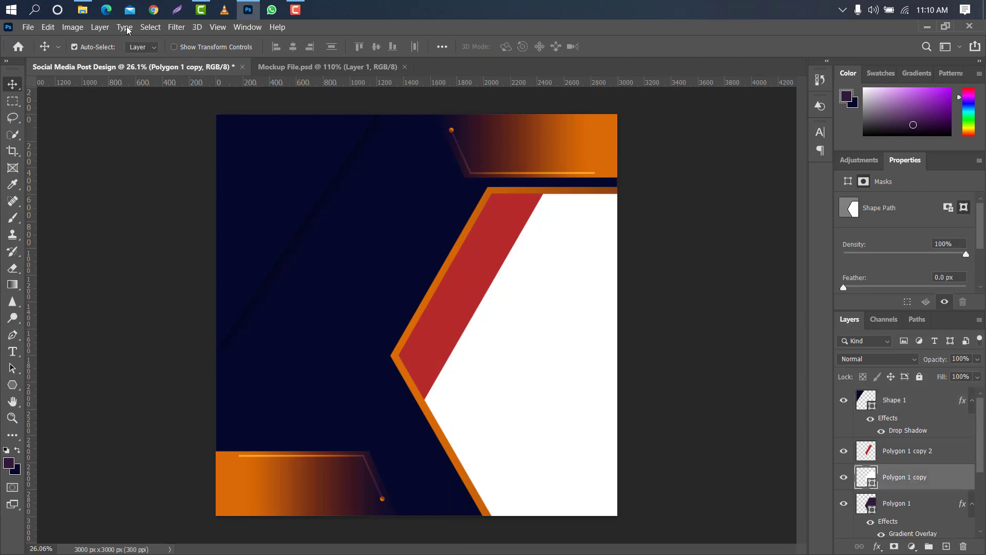
{"action": "left_click", "coordinate": [83, 9]}
{"action": "left_click_drag", "start_coordinate": [362, 455], "coordinate": [547, 271]}
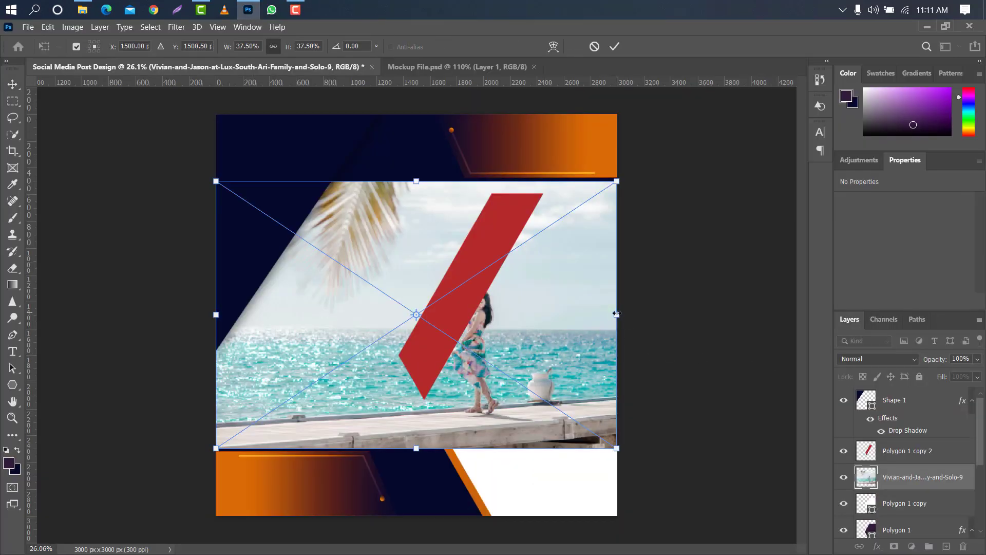
{"action": "left_click_drag", "start_coordinate": [617, 315], "coordinate": [731, 315]}
{"action": "left_click_drag", "start_coordinate": [474, 485], "coordinate": [482, 525]}
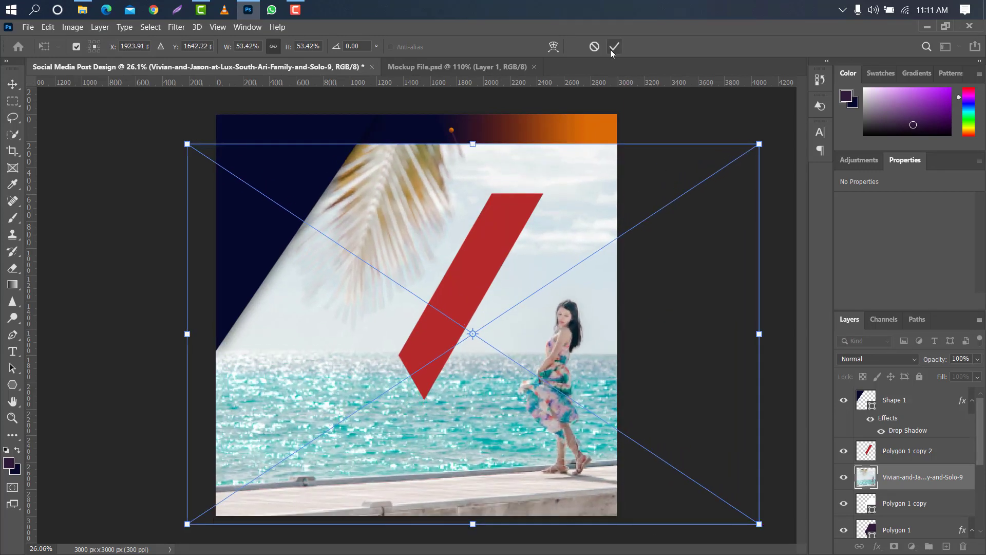
{"action": "left_click", "coordinate": [613, 47]}
Hide the red band layer and clip the beach photo to the white hexagon.
{"action": "left_click", "coordinate": [844, 453]}
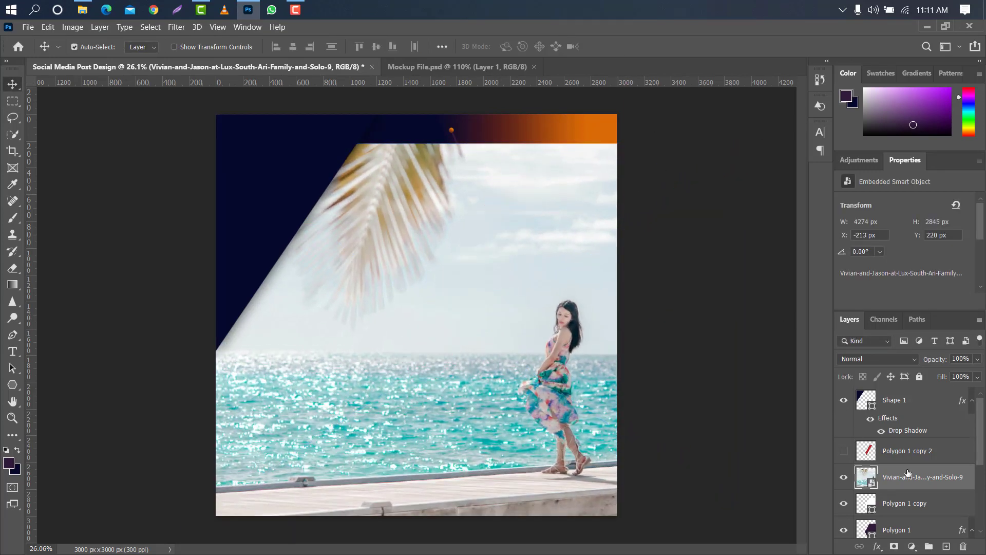
{"action": "right_click", "coordinate": [934, 482]}
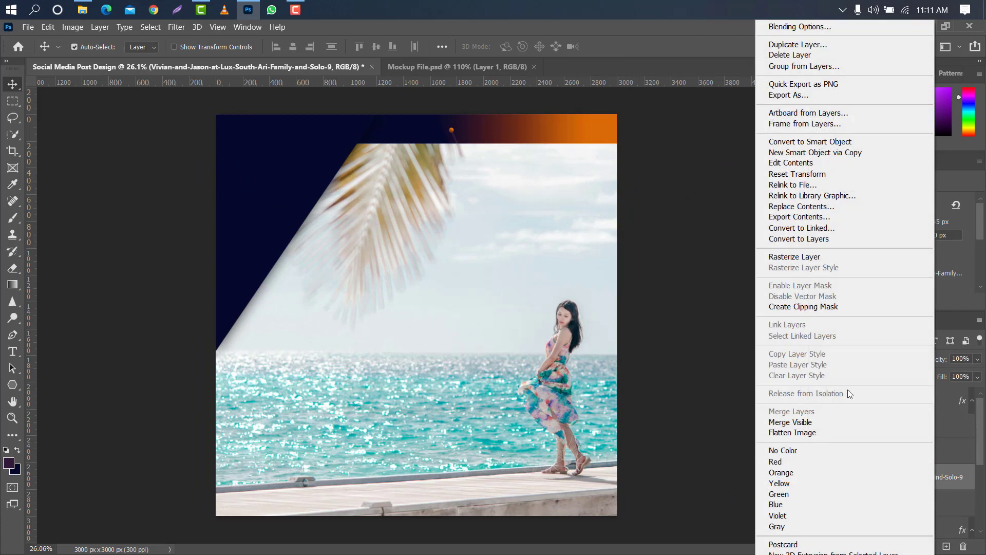
{"action": "left_click", "coordinate": [826, 311]}
Enlarge the clipped photo to about 6512 × 4334 px and position it so the woman fills the hexagon.
{"action": "key", "text": "ctrl+t"}
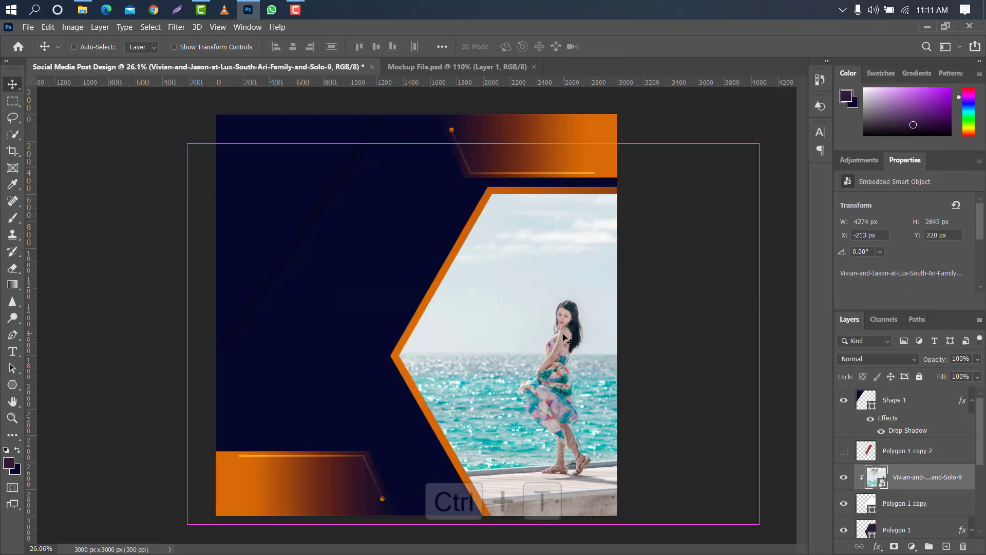
{"action": "left_click_drag", "start_coordinate": [479, 141], "coordinate": [479, 68]}
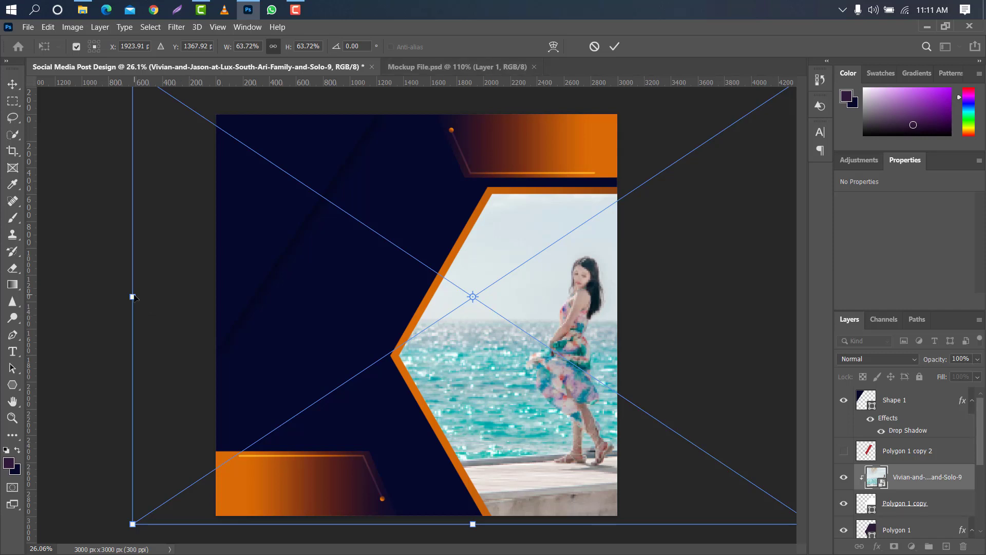
{"action": "left_click_drag", "start_coordinate": [134, 297], "coordinate": [47, 296]}
{"action": "left_click_drag", "start_coordinate": [585, 286], "coordinate": [586, 294]}
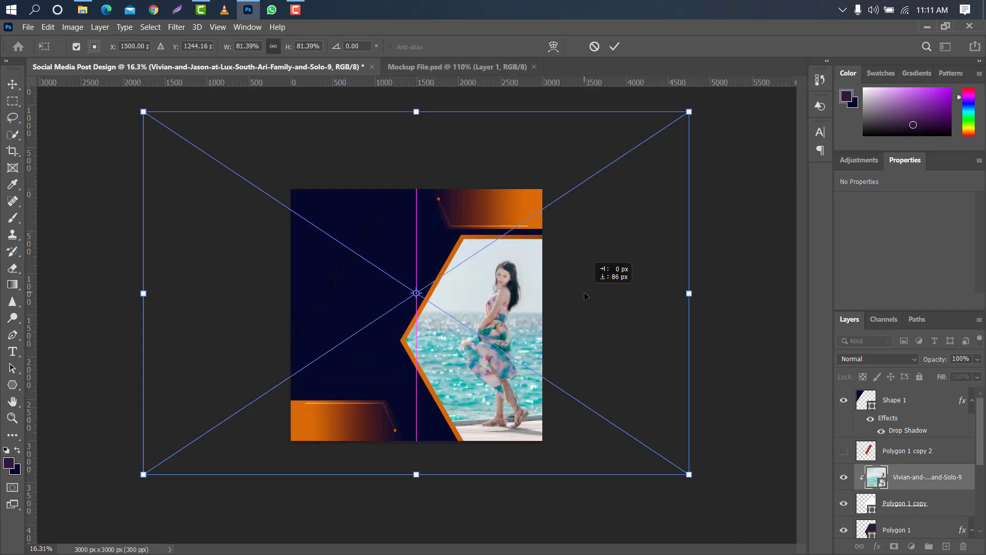
{"action": "left_click", "coordinate": [615, 46]}
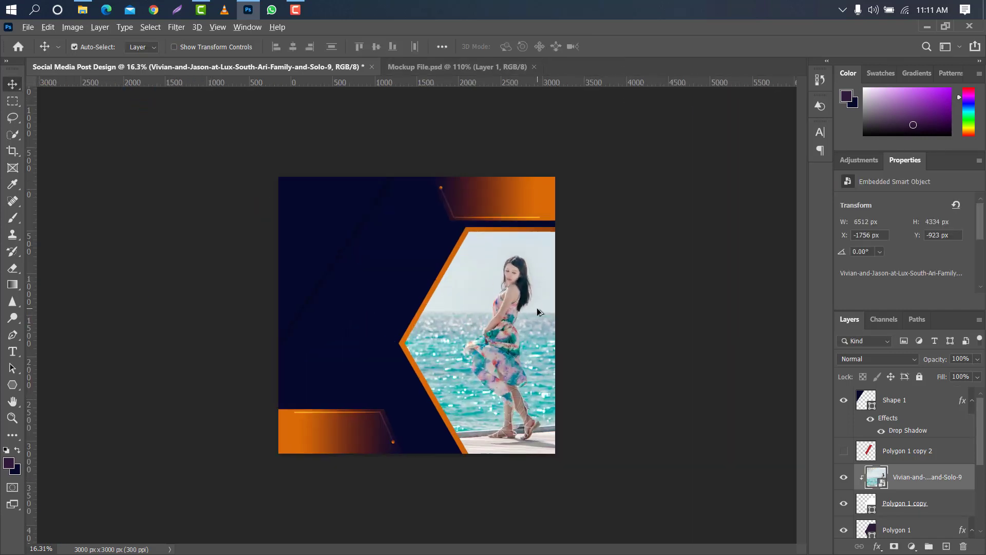
Show the red band layer and enlarge it to about 1500 × 2136 px so both ends extend past the hexagon's edges.
{"action": "key", "text": "ctrl+0"}
{"action": "left_click", "coordinate": [843, 452]}
{"action": "left_click", "coordinate": [907, 451]}
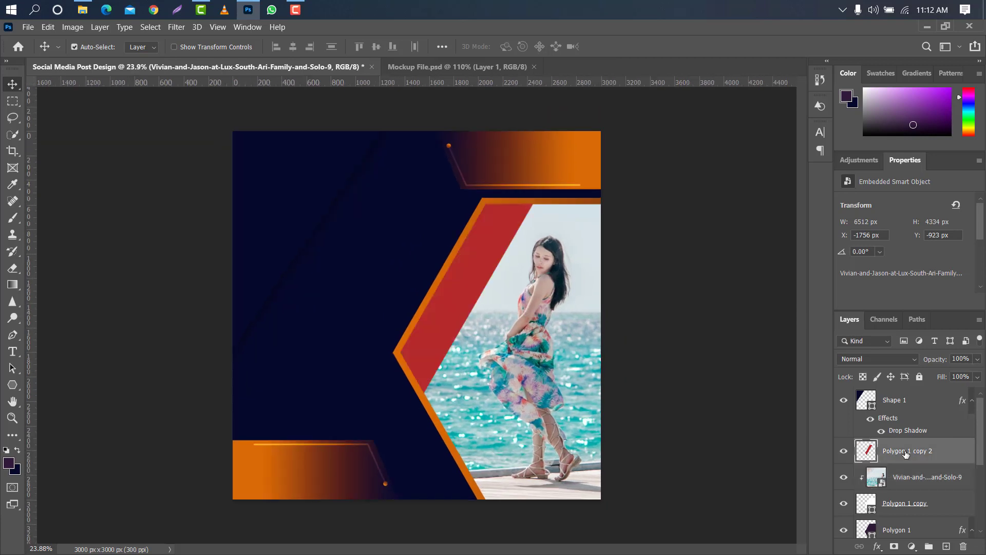
{"action": "key", "text": "ctrl+t"}
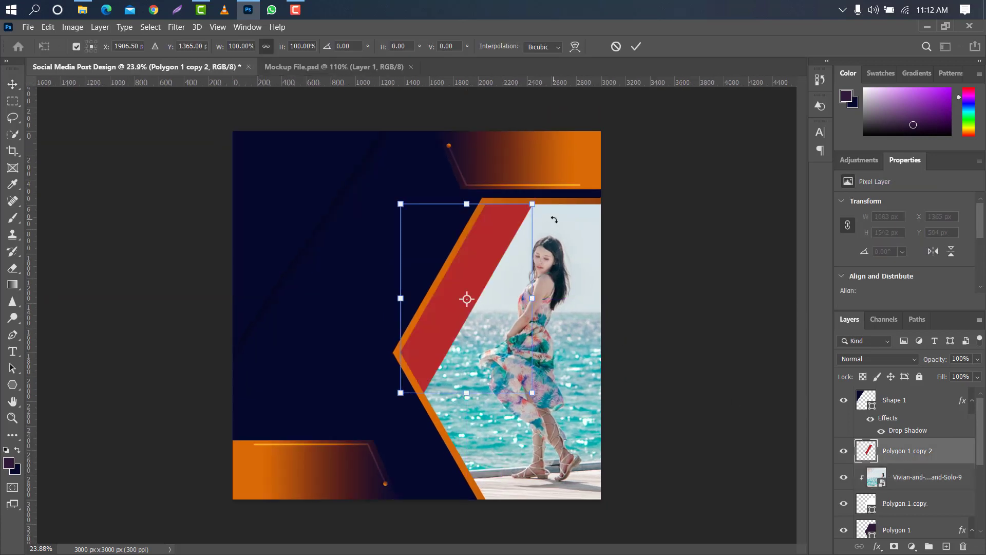
{"action": "left_click_drag", "start_coordinate": [520, 203], "coordinate": [530, 246]}
{"action": "left_click", "coordinate": [636, 47]}
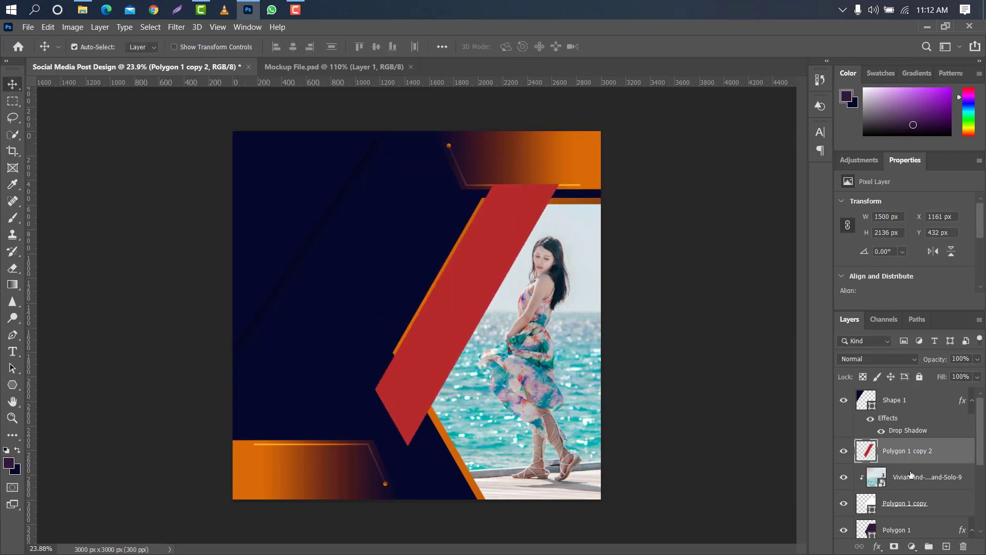
Duplicate the beach photo layer, place the copy above the red band and clip it to the band.
{"action": "left_click", "coordinate": [930, 478]}
{"action": "key", "text": "ctrl+j"}
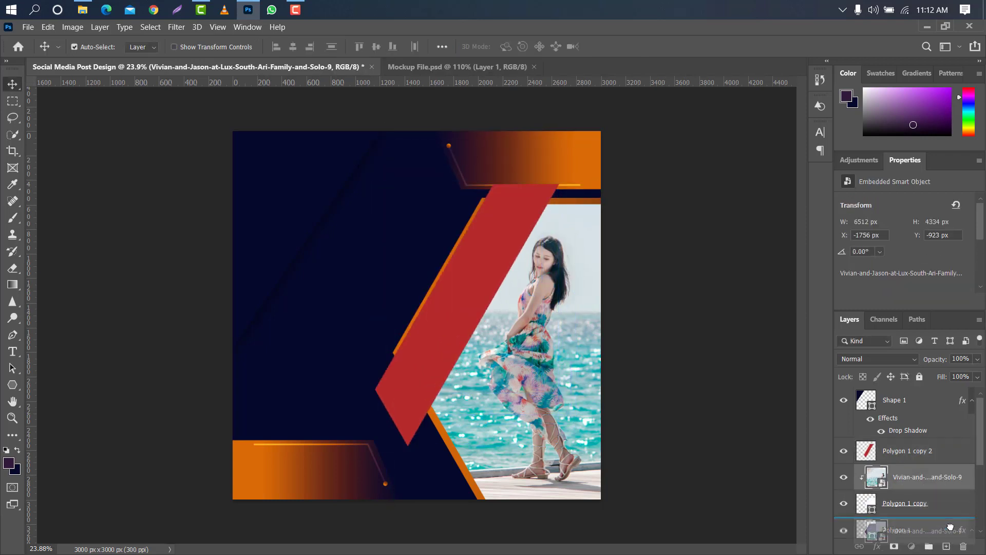
{"action": "left_click_drag", "start_coordinate": [942, 476], "coordinate": [942, 450]}
{"action": "right_click", "coordinate": [943, 451]}
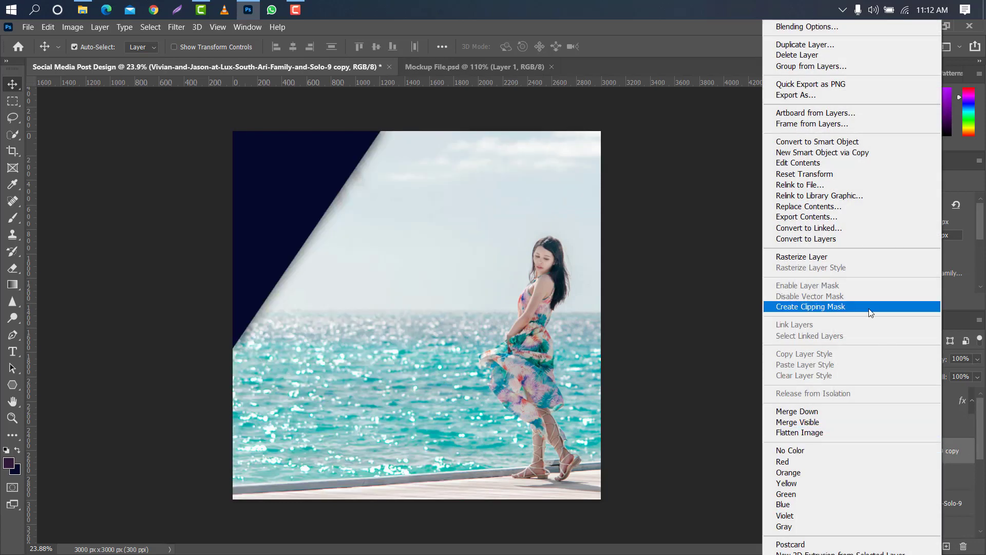
{"action": "left_click", "coordinate": [822, 307]}
Add a Drop Shadow to the band layer with 78% opacity, 4 px distance and 120 px size.
{"action": "left_click", "coordinate": [955, 476]}
{"action": "double_click", "coordinate": [956, 477]}
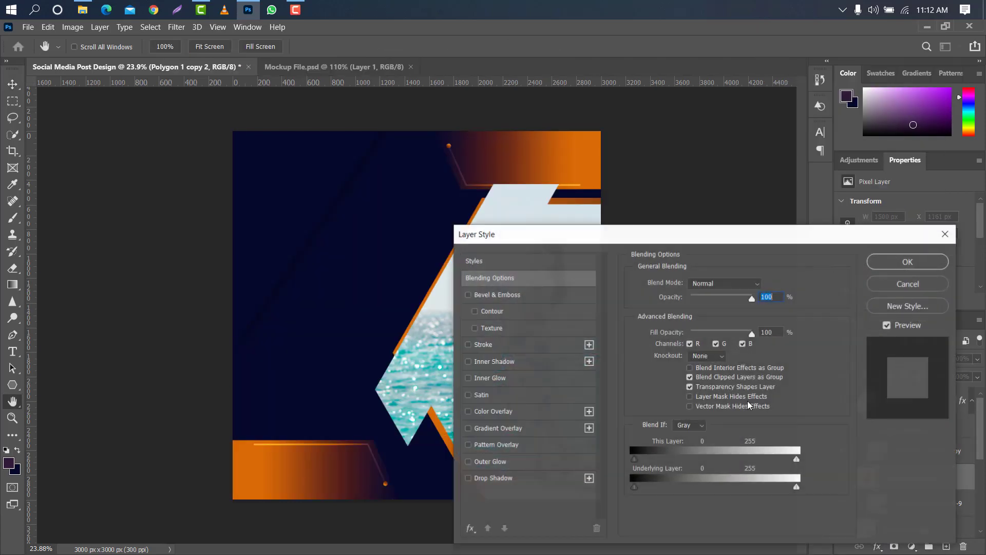
{"action": "left_click", "coordinate": [524, 485]}
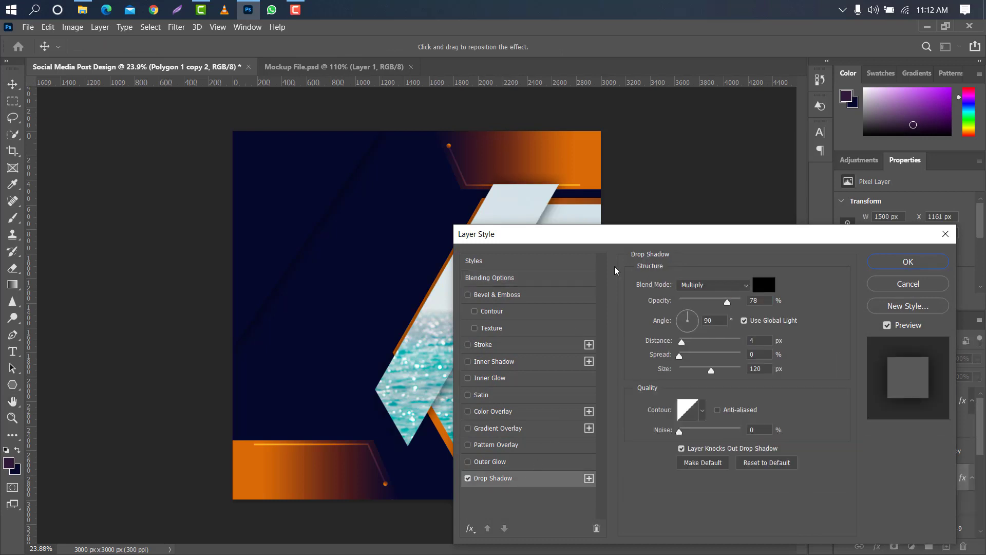
{"action": "left_click", "coordinate": [909, 263]}
Load the white hexagon's outline as a selection and merge the clipped photo copy with the band layer.
{"action": "scroll", "coordinate": [914, 497], "scroll_direction": "down", "scroll_amount": 1}
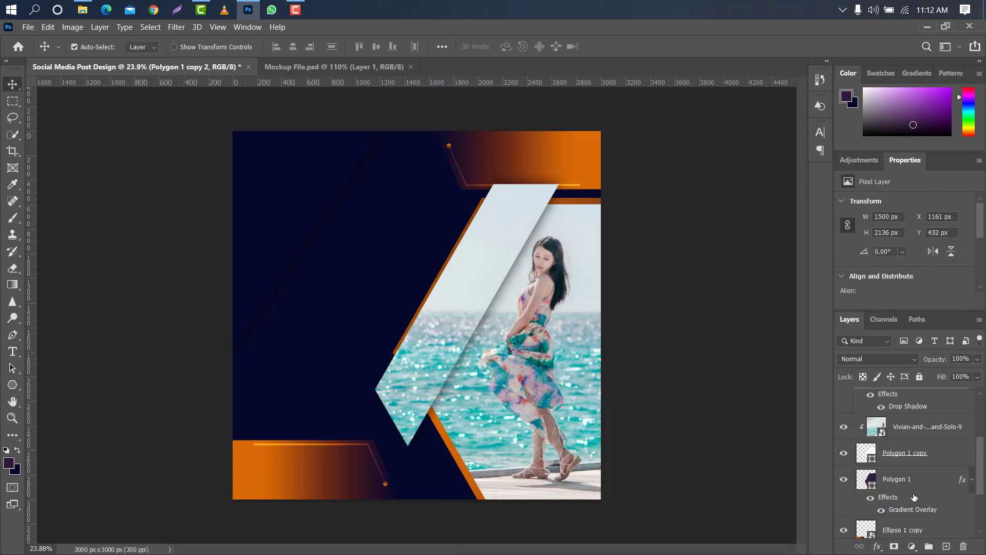
{"action": "left_click", "coordinate": [872, 458], "text": "ctrl"}
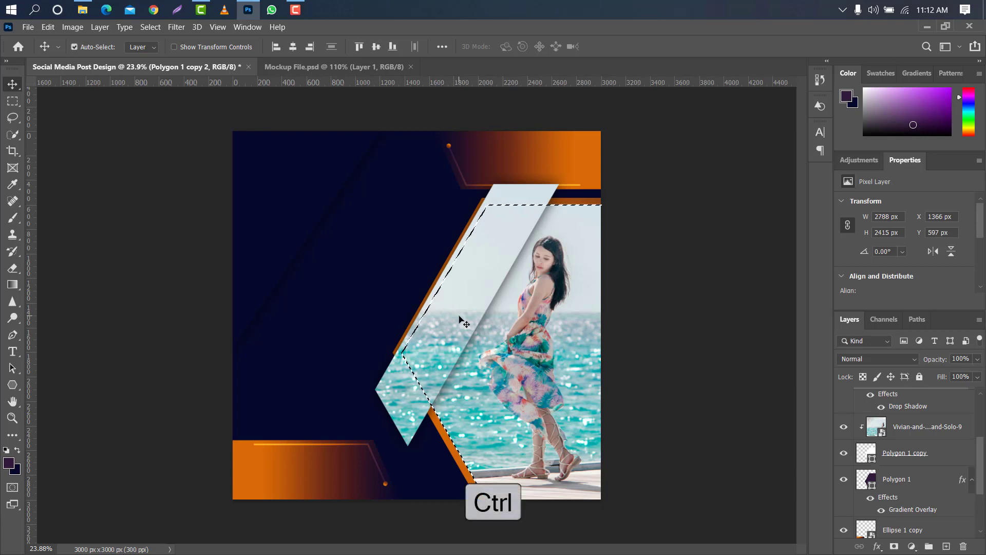
{"action": "scroll", "coordinate": [933, 464], "scroll_direction": "up", "scroll_amount": 3}
{"action": "right_click", "coordinate": [930, 453]}
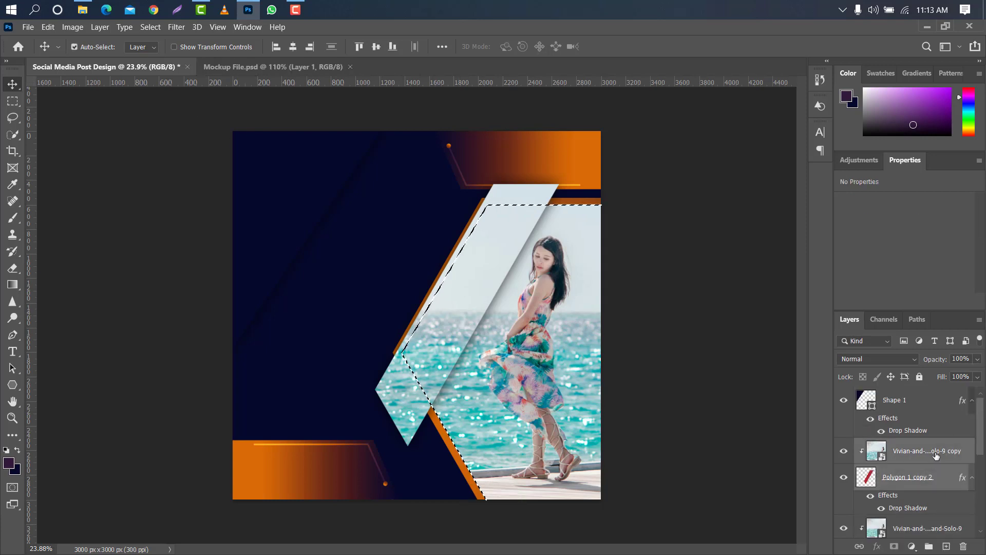
{"action": "left_click", "coordinate": [837, 411]}
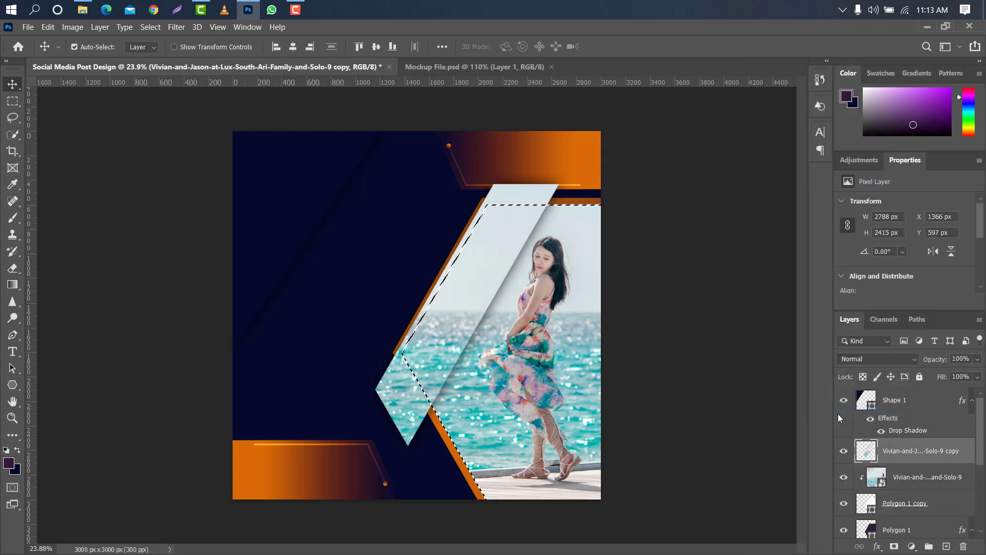
Invert the hexagon selection, erase the merged band's parts outside the hexagon with the Eraser, and deselect.
{"action": "left_click", "coordinate": [934, 508]}
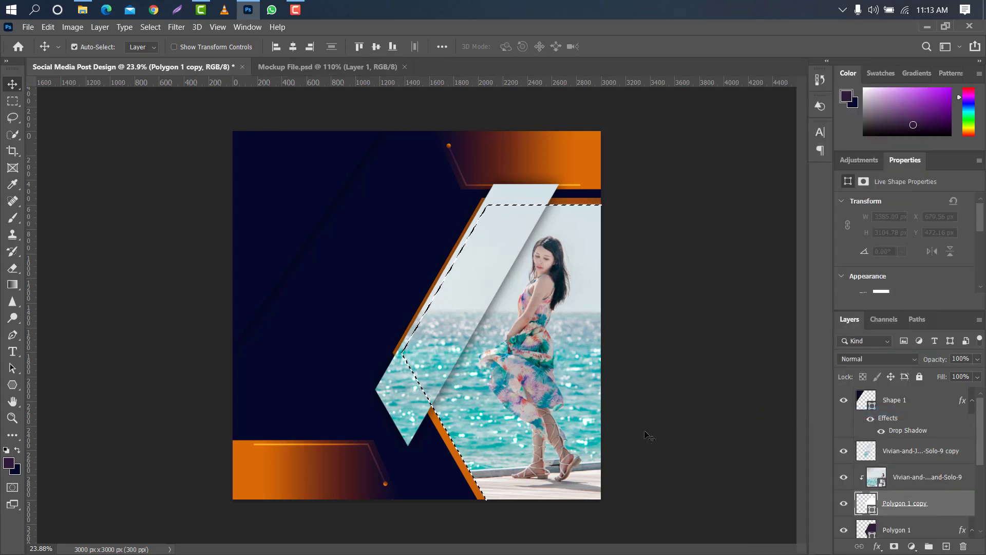
{"action": "left_click", "coordinate": [150, 30]}
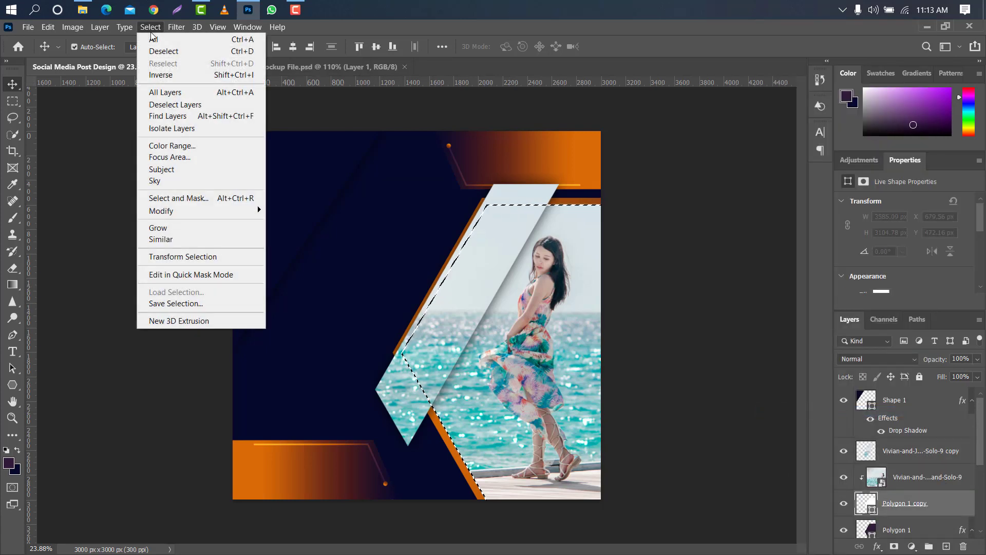
{"action": "left_click", "coordinate": [161, 76]}
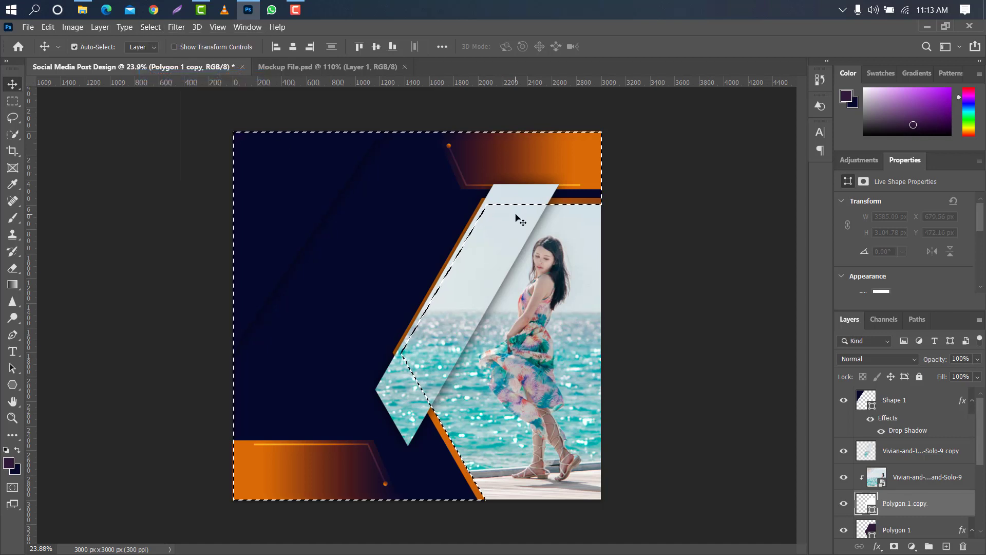
{"action": "left_click", "coordinate": [12, 268]}
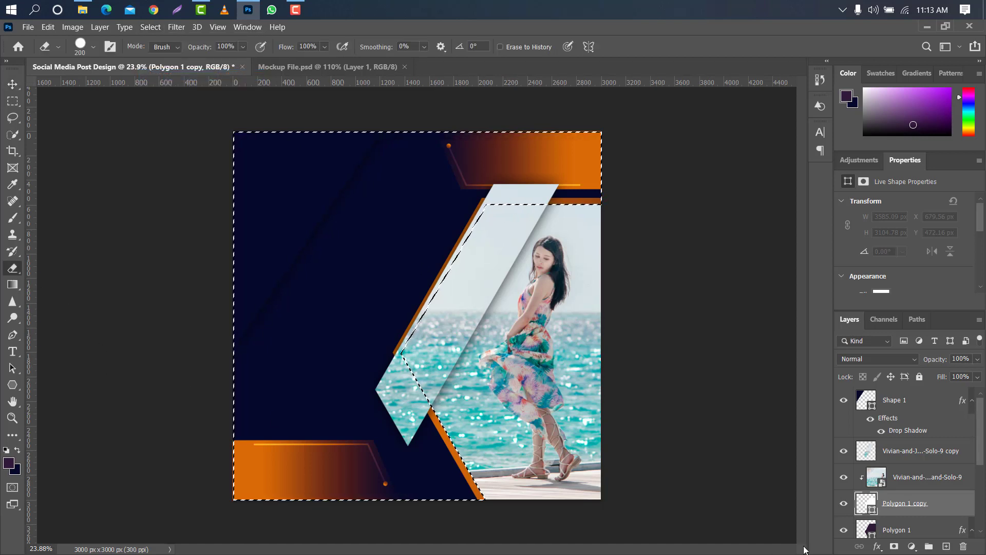
{"action": "left_click", "coordinate": [934, 460]}
{"action": "mouse_move", "coordinate": [432, 293]}
{"action": "left_mouse_down"}
{"action": "mouse_move", "coordinate": [497, 211]}
{"action": "mouse_move", "coordinate": [590, 181]}
{"action": "mouse_move", "coordinate": [457, 194]}
{"action": "mouse_move", "coordinate": [607, 196]}
{"action": "mouse_move", "coordinate": [497, 220]}
{"action": "mouse_move", "coordinate": [450, 252]}
{"action": "mouse_move", "coordinate": [489, 189]}
{"action": "mouse_move", "coordinate": [409, 391]}
{"action": "mouse_move", "coordinate": [429, 307]}
{"action": "mouse_move", "coordinate": [379, 402]}
{"action": "mouse_move", "coordinate": [450, 428]}
{"action": "mouse_move", "coordinate": [474, 450]}
{"action": "mouse_move", "coordinate": [414, 388]}
{"action": "mouse_move", "coordinate": [398, 459]}
{"action": "left_mouse_up"}
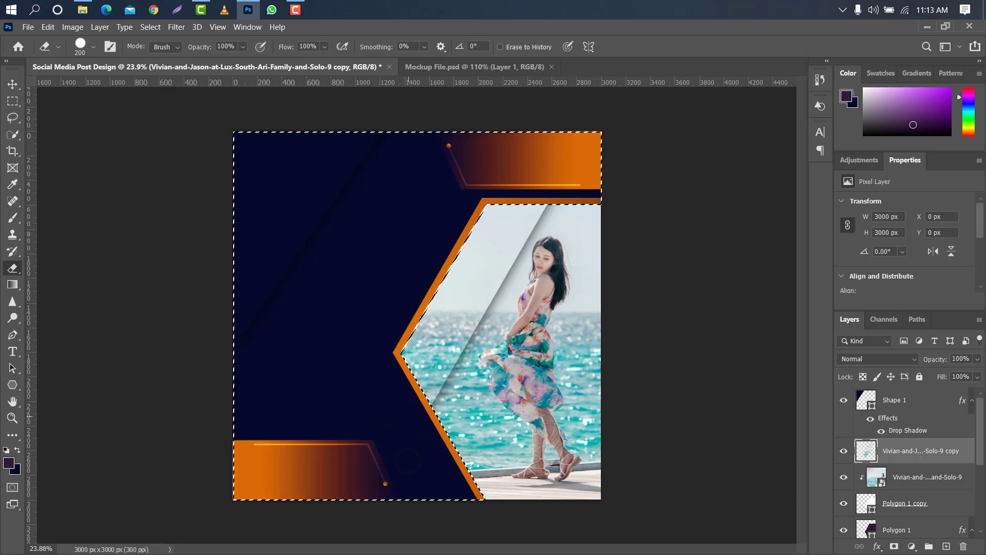
{"action": "left_click", "coordinate": [12, 84]}
{"action": "key", "text": "ctrl+d"}
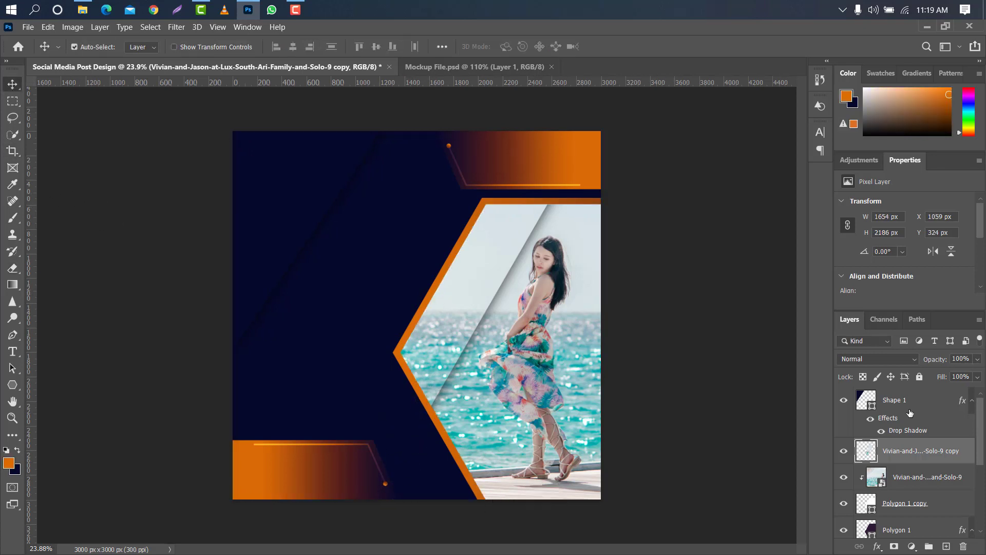
Add the text FASHION above the corner triangle layer in orange Doubleplus Regular at 30 pt.
{"action": "left_click", "coordinate": [900, 406]}
{"action": "left_click", "coordinate": [12, 354]}
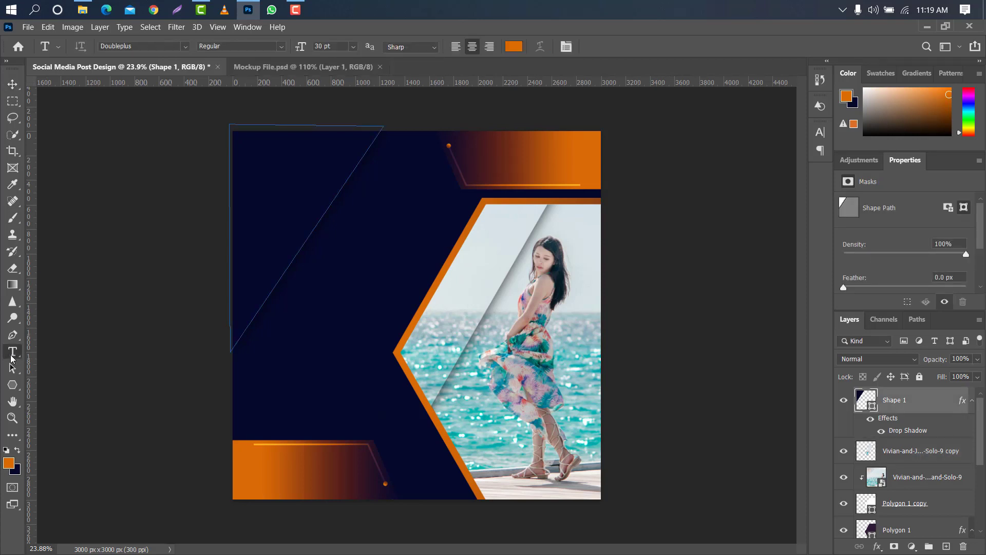
{"action": "left_click", "coordinate": [340, 219]}
{"action": "key", "text": "BackSpace"}
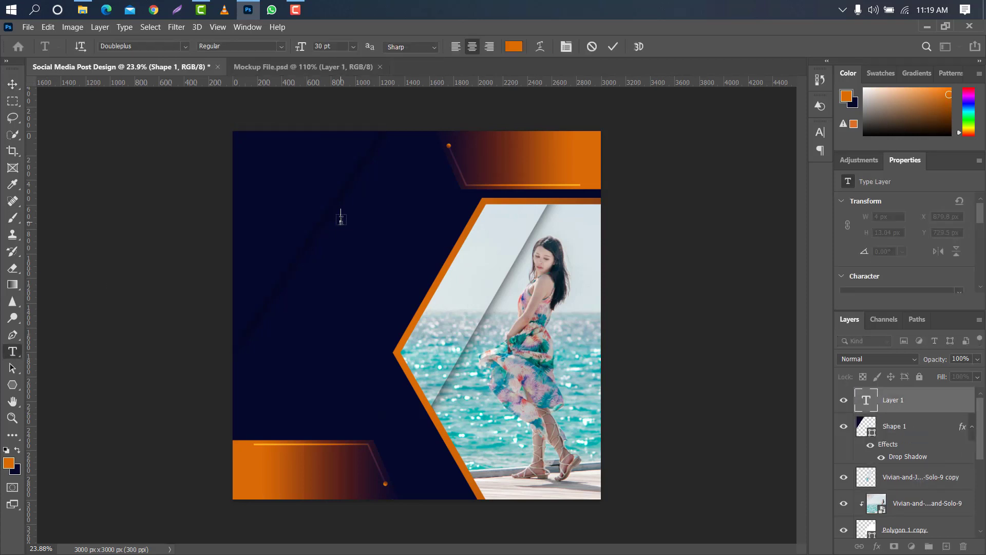
{"action": "type", "text": "FASHION"}
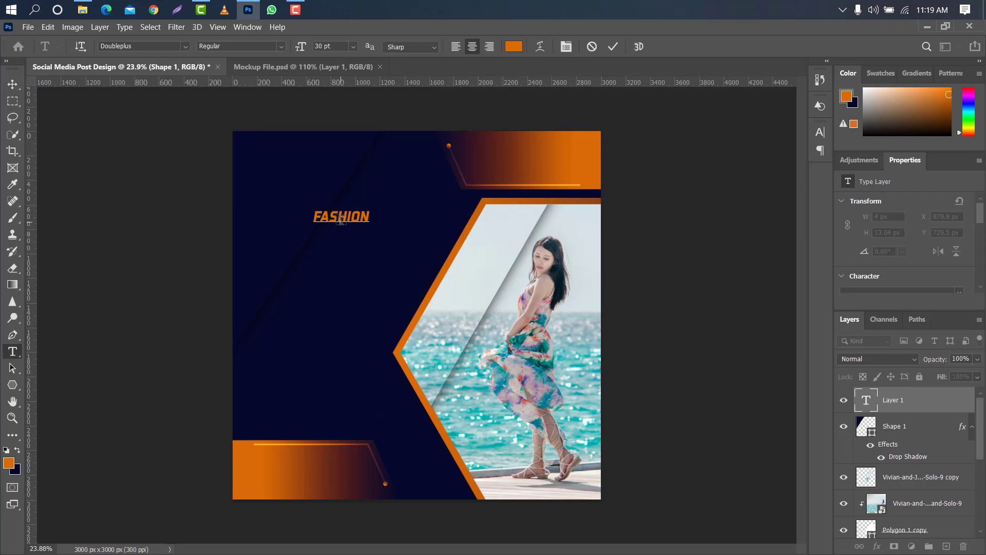
{"action": "left_click", "coordinate": [614, 51]}
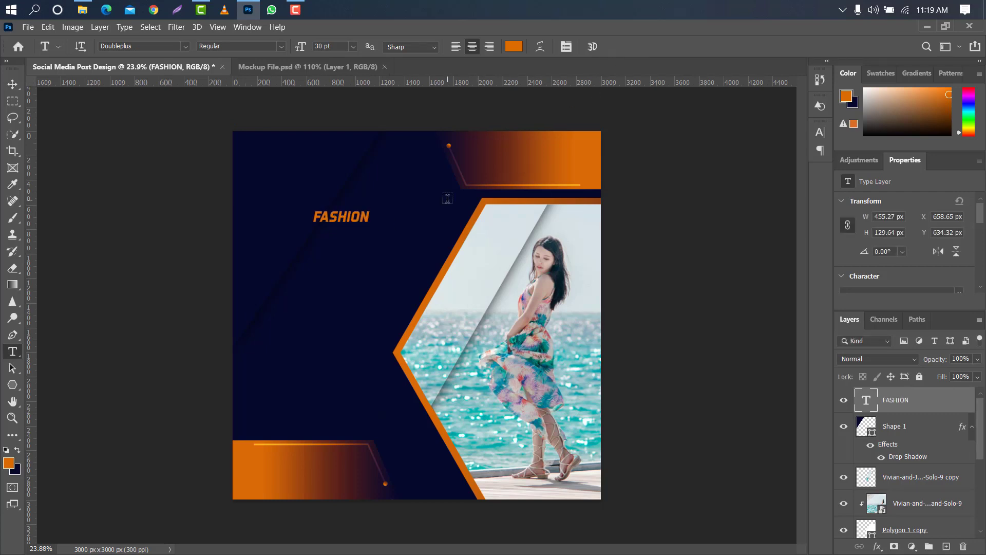
Enlarge the FASHION text to about 1384 × 394 px and nudge it right to X 131.86 px.
{"action": "key", "text": "ctrl+t"}
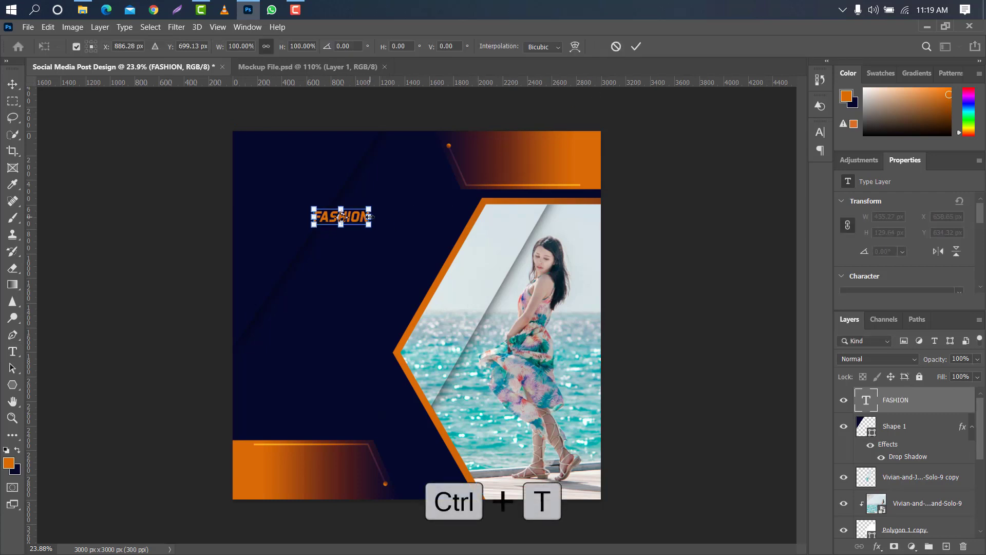
{"action": "mouse_move", "coordinate": [369, 217]}
{"action": "left_mouse_down"}
{"action": "mouse_move", "coordinate": [486, 204]}
{"action": "mouse_move", "coordinate": [386, 226]}
{"action": "left_mouse_up"}
{"action": "left_click", "coordinate": [636, 46]}
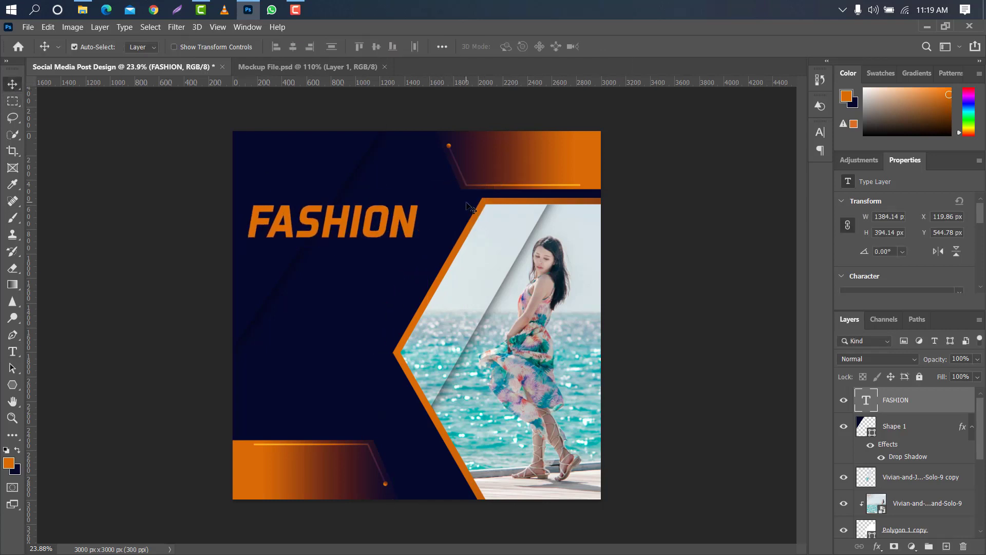
{"action": "key", "text": "Right"}
{"action": "key", "text": "Right"}
{"action": "key", "text": "Right"}
{"action": "key", "text": "Right"}
{"action": "key", "text": "Right"}
{"action": "key", "text": "Right"}
{"action": "key", "text": "Right"}
{"action": "key", "text": "Right"}
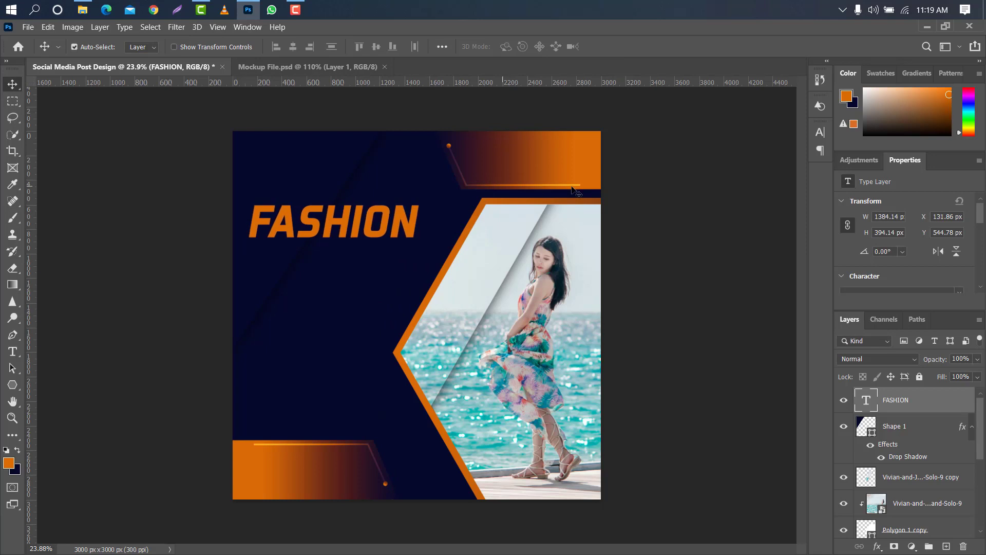
Set the FASHION text colour to white (ffffff).
{"action": "left_click", "coordinate": [820, 132]}
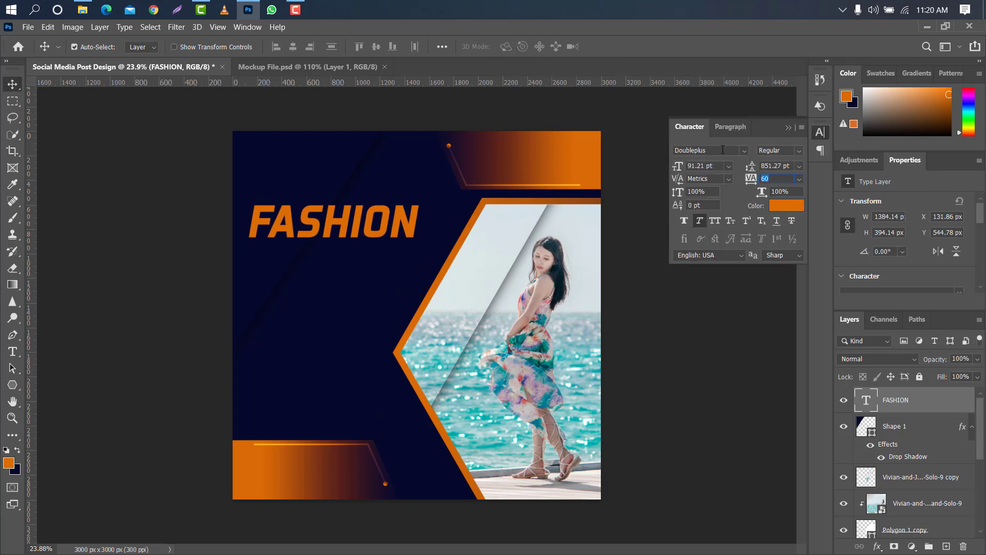
{"action": "left_click", "coordinate": [676, 151]}
{"action": "left_click", "coordinate": [721, 165]}
{"action": "left_click", "coordinate": [793, 205]}
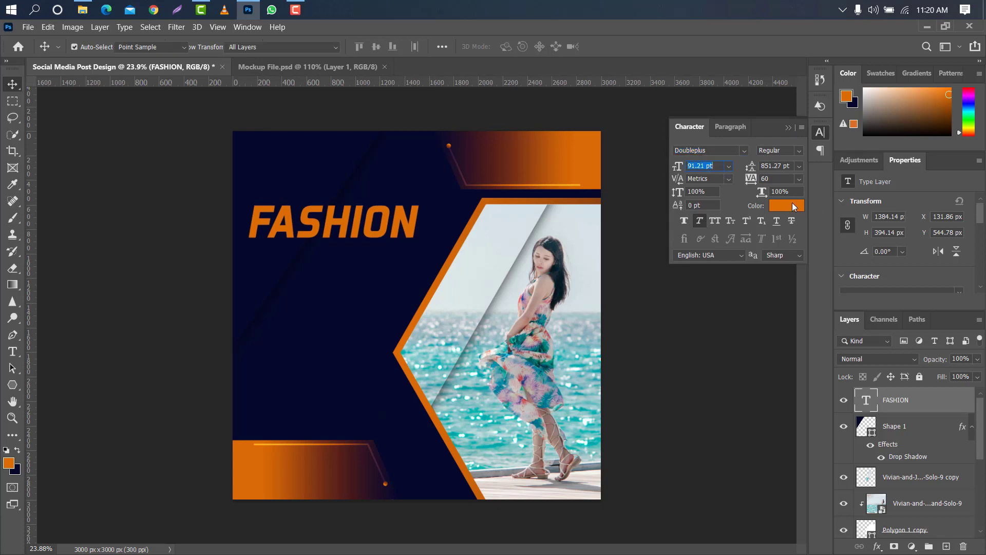
{"action": "type", "text": "ffffff"}
{"action": "left_click", "coordinate": [918, 86]}
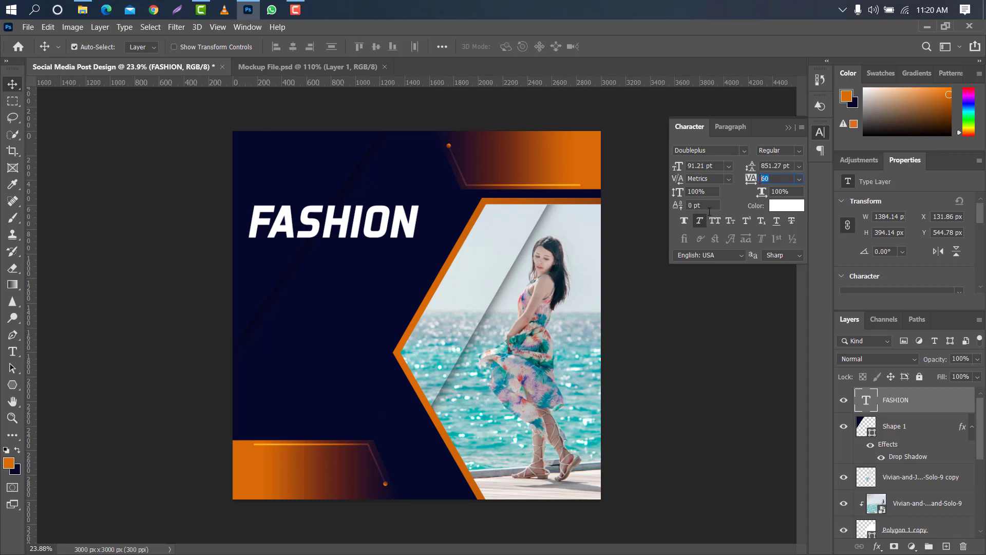
{"action": "left_click", "coordinate": [788, 128]}
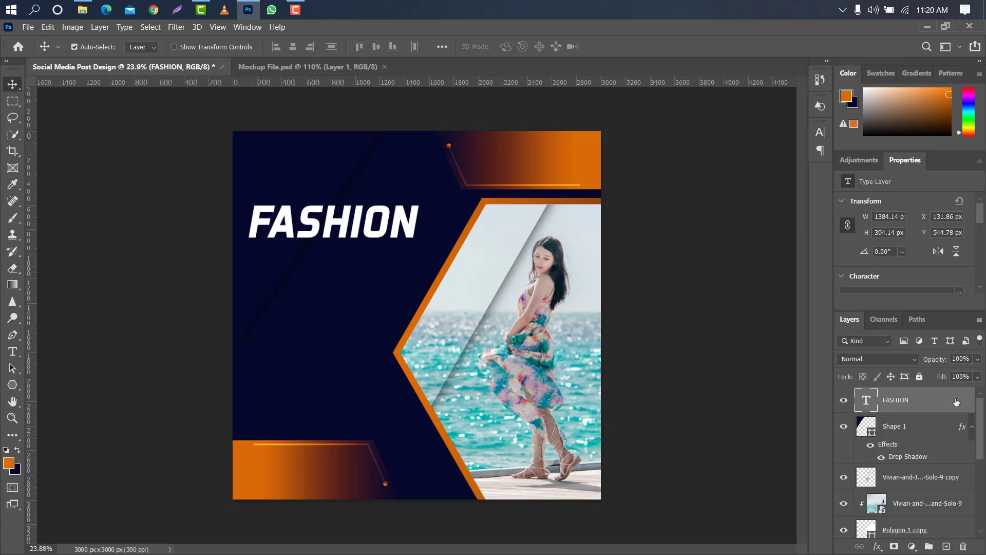
Duplicate the FASHION text layer and move the copy directly below the original, about 320 px lower.
{"action": "left_click_drag", "start_coordinate": [945, 402], "coordinate": [944, 545]}
{"action": "key", "text": "ctrl+t"}
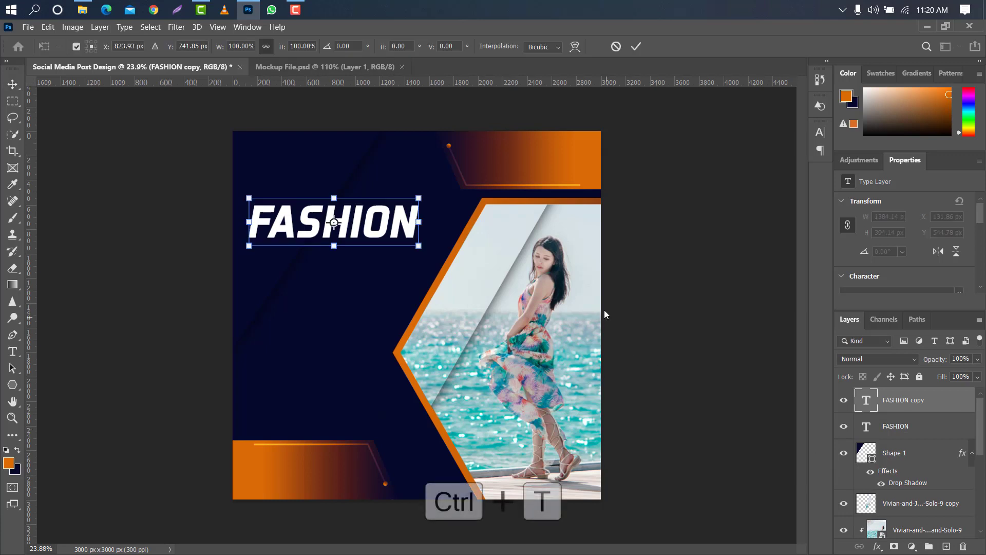
{"action": "left_click_drag", "start_coordinate": [384, 214], "coordinate": [385, 252]}
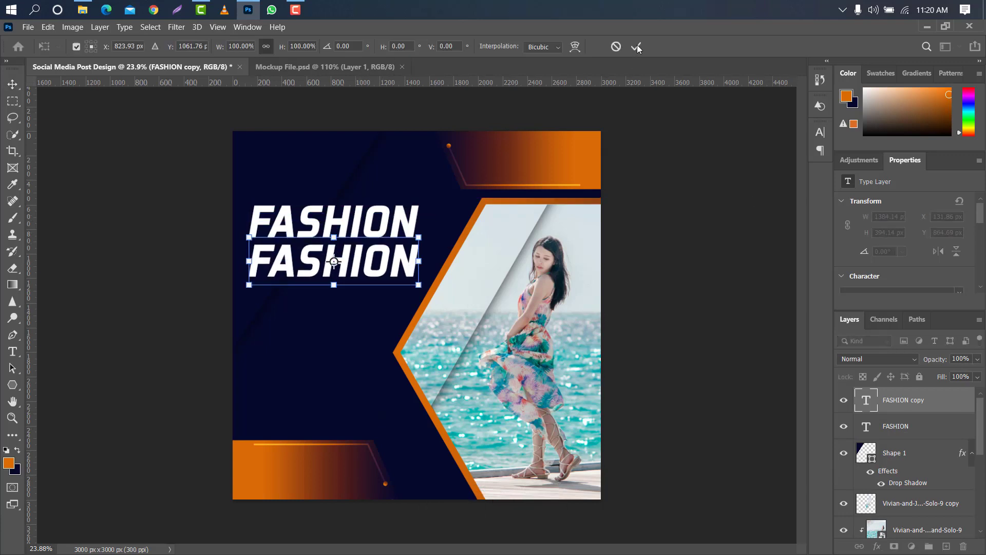
{"action": "left_click", "coordinate": [636, 46]}
Change the duplicated text to SALE and align its left edge with the FASHION line.
{"action": "double_click", "coordinate": [864, 402]}
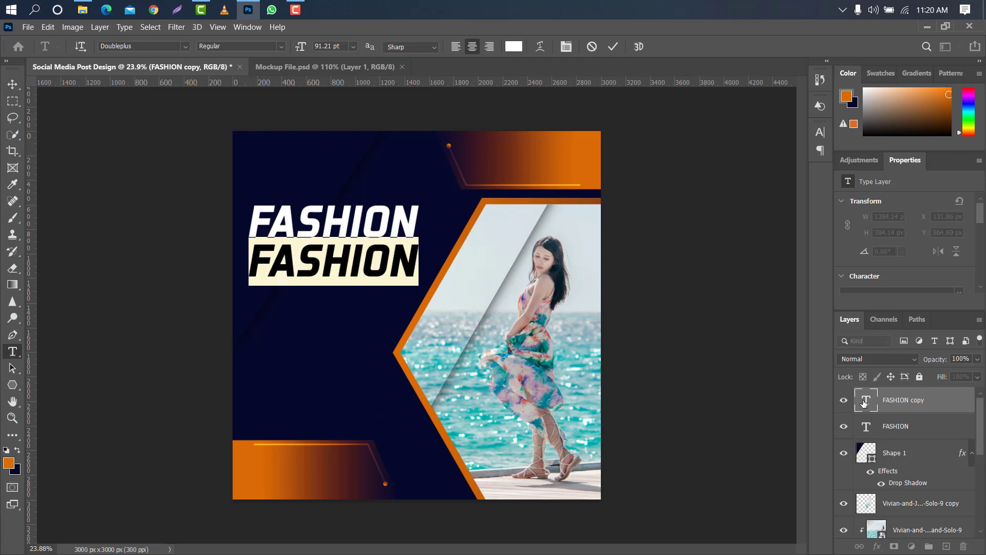
{"action": "key", "text": "BackSpace"}
{"action": "type", "text": "SALE"}
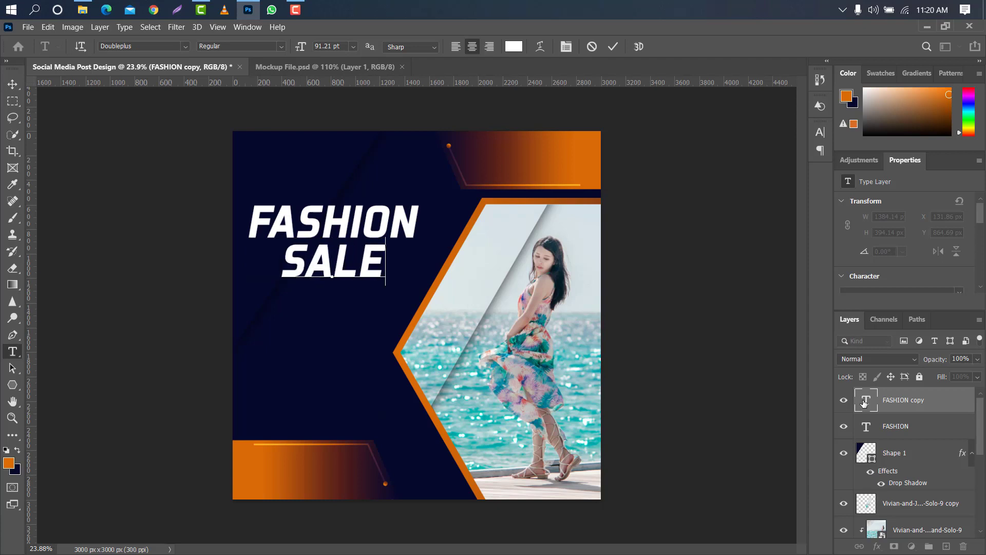
{"action": "left_click", "coordinate": [611, 50]}
{"action": "key", "text": "v"}
{"action": "left_click_drag", "start_coordinate": [350, 256], "coordinate": [316, 254]}
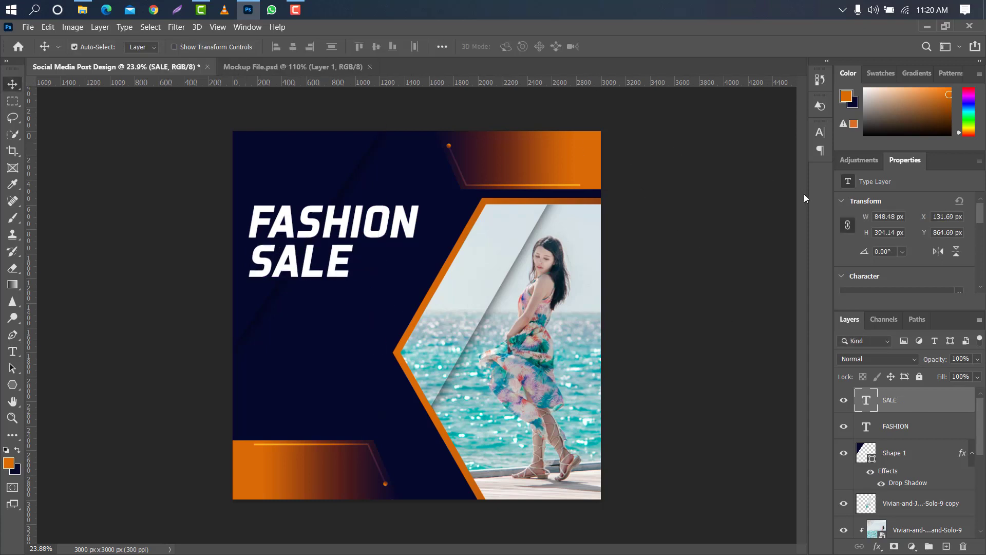
Change the SALE text colour to the orange (d96a05) sampled from the orange shape in the design.
{"action": "left_click", "coordinate": [819, 133]}
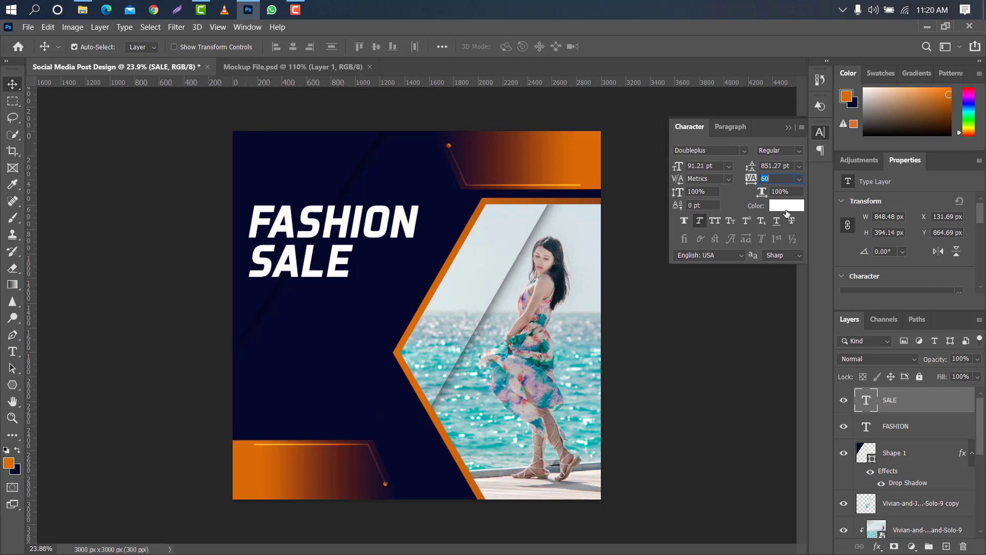
{"action": "left_click", "coordinate": [786, 208]}
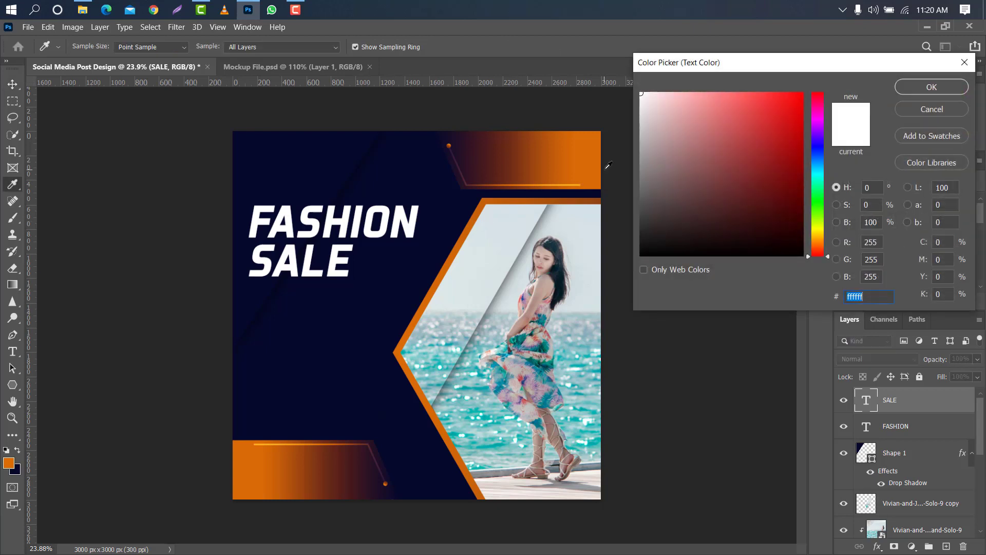
{"action": "left_click", "coordinate": [600, 149]}
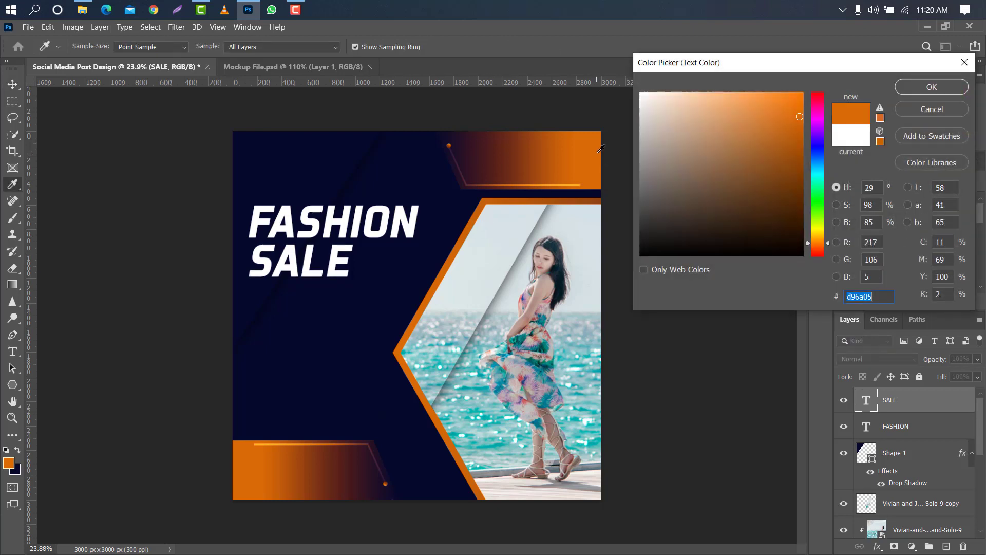
{"action": "left_click", "coordinate": [912, 91]}
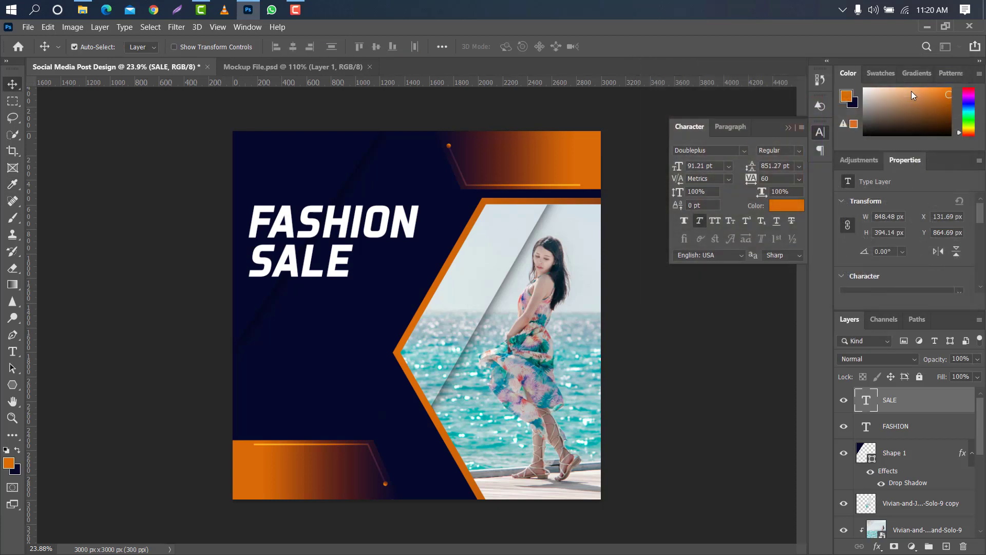
Turn off faux italic on both the SALE and FASHION text layers.
{"action": "left_click", "coordinate": [698, 223]}
{"action": "left_click", "coordinate": [787, 127]}
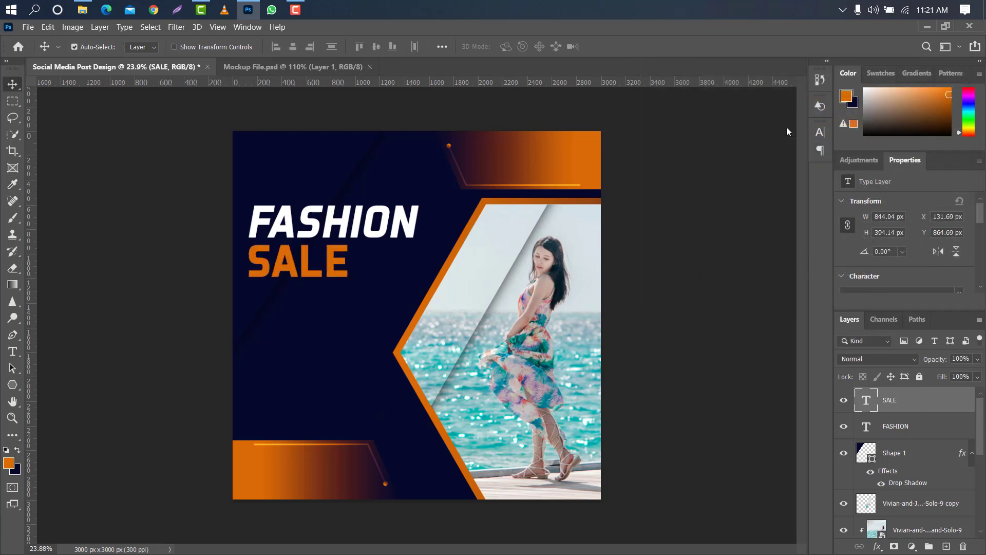
{"action": "left_click", "coordinate": [922, 424]}
{"action": "left_click", "coordinate": [820, 132]}
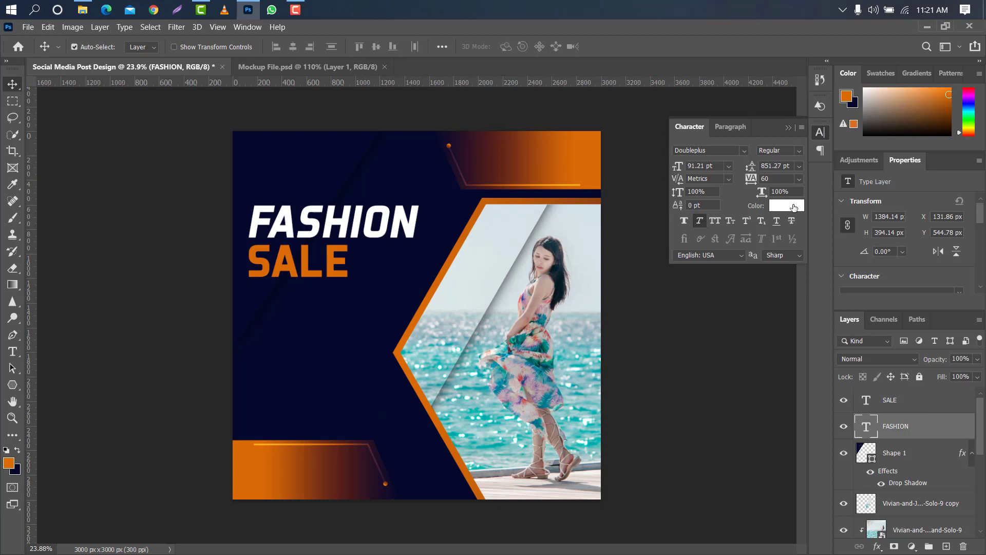
{"action": "left_click", "coordinate": [701, 221]}
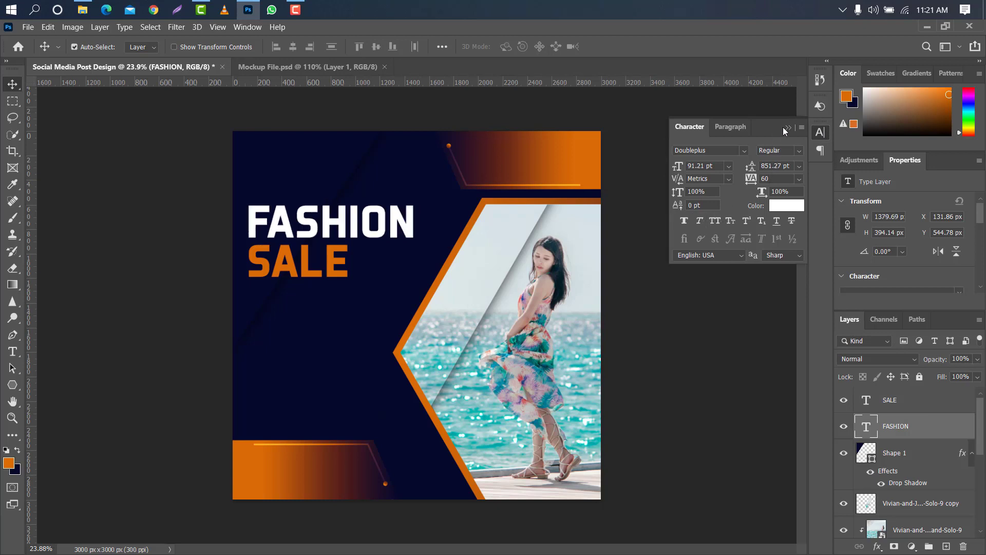
{"action": "left_click", "coordinate": [787, 127]}
Scale the FASHION and SALE text together to 103.17% and shift them slightly down to centre at about X 809.57, Y 970.80 px.
{"action": "left_click", "coordinate": [932, 406], "text": "shift"}
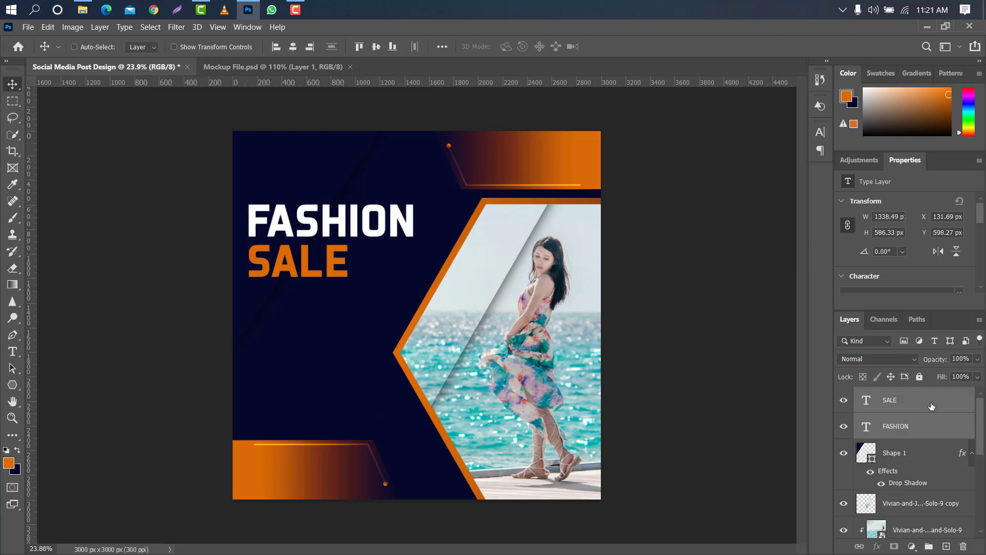
{"action": "key", "text": "ctrl+t"}
{"action": "left_click_drag", "start_coordinate": [332, 240], "coordinate": [333, 250]}
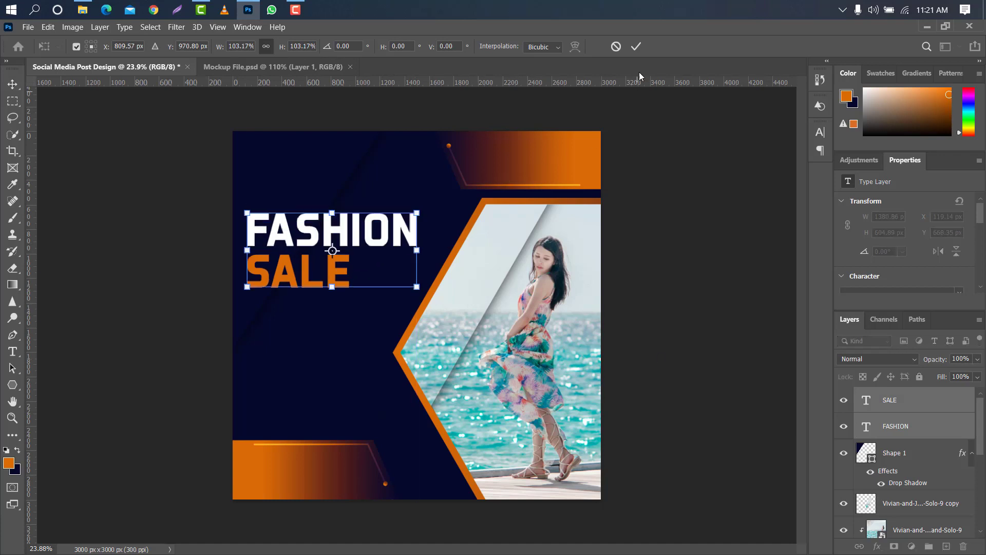
{"action": "left_click", "coordinate": [639, 46]}
Duplicate the FASHION text layer and place the copy directly above the original, about 332 px higher.
{"action": "left_click", "coordinate": [934, 431]}
{"action": "left_click_drag", "start_coordinate": [934, 432], "coordinate": [947, 545]}
{"action": "key", "text": "ctrl+t"}
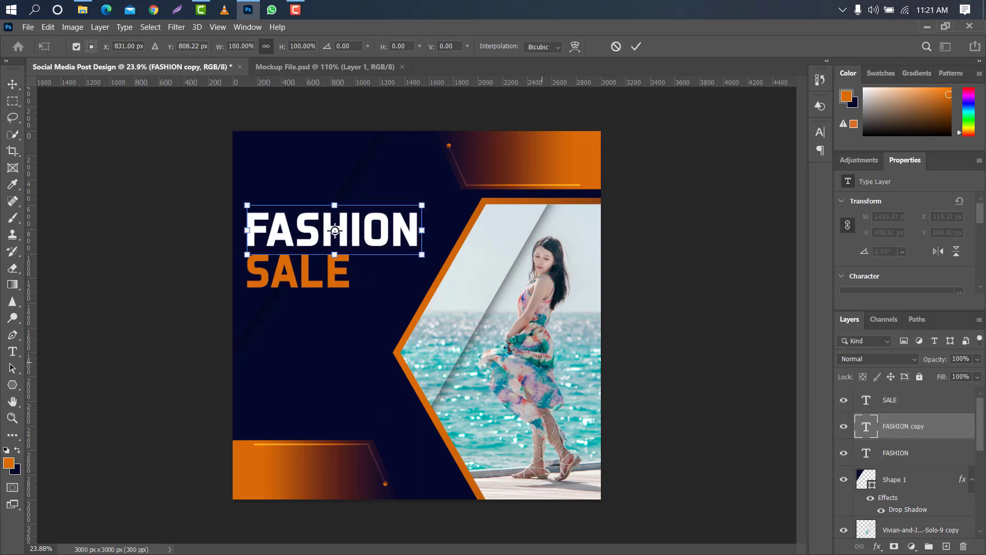
{"action": "left_click_drag", "start_coordinate": [391, 234], "coordinate": [412, 191]}
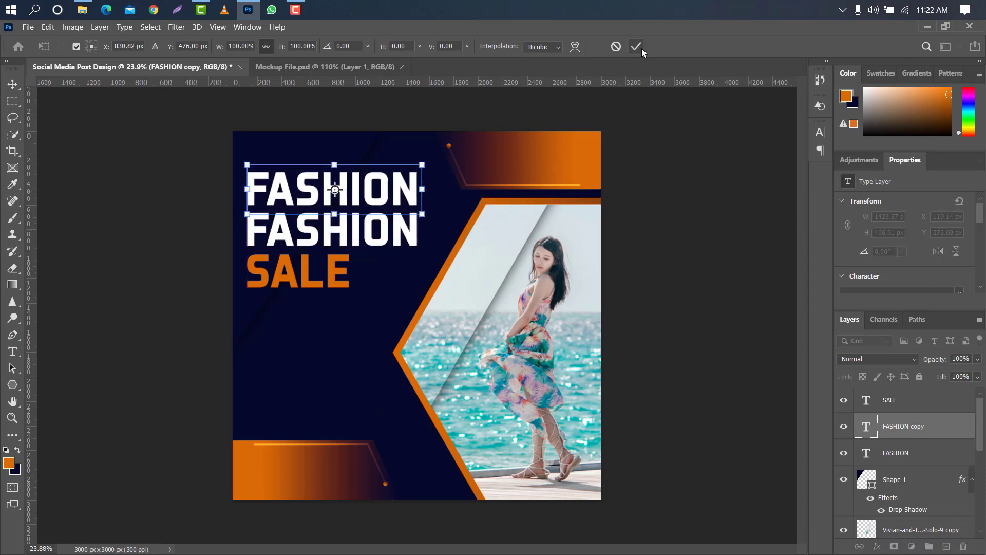
{"action": "left_click", "coordinate": [636, 47]}
{"action": "left_click_drag", "start_coordinate": [332, 201], "coordinate": [332, 202]}
Replace the text of the upper FASHION copy with NEW SEASON.
{"action": "double_click", "coordinate": [867, 435]}
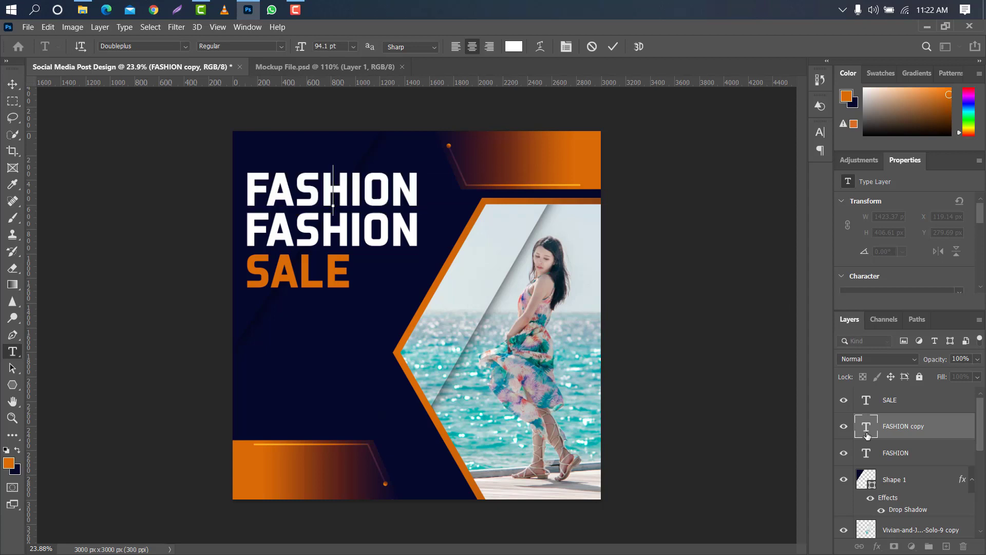
{"action": "key", "text": "BackSpace"}
{"action": "type", "text": "NEW"}
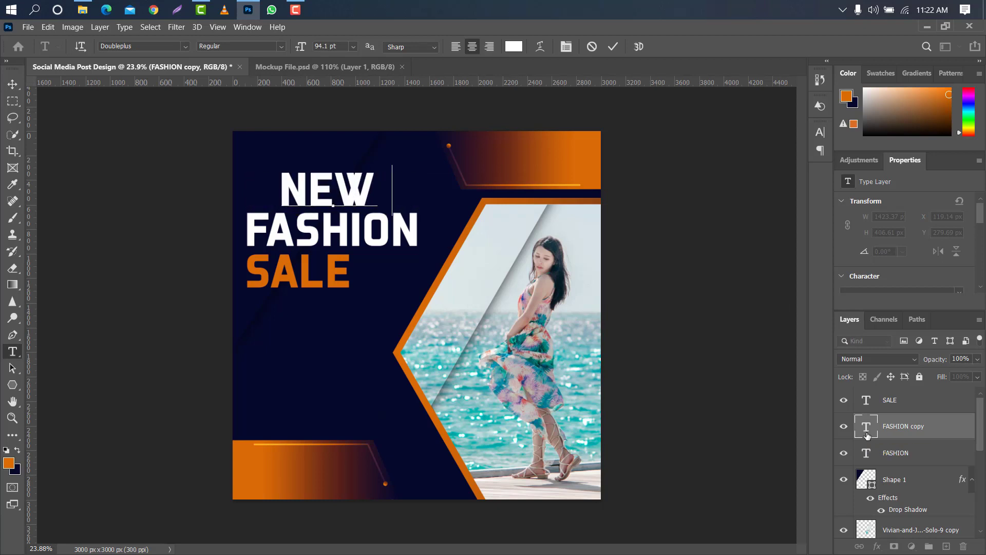
{"action": "type", "text": " SEASON"}
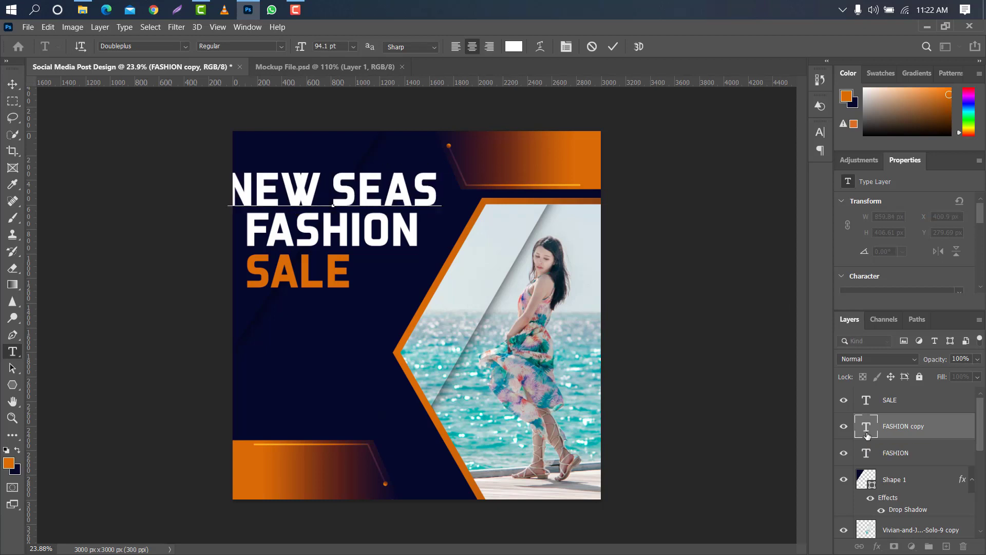
Recolour only the word NEW in the NEW SEASON line with the design's orange.
{"action": "left_click_drag", "start_coordinate": [295, 187], "coordinate": [121, 180]}
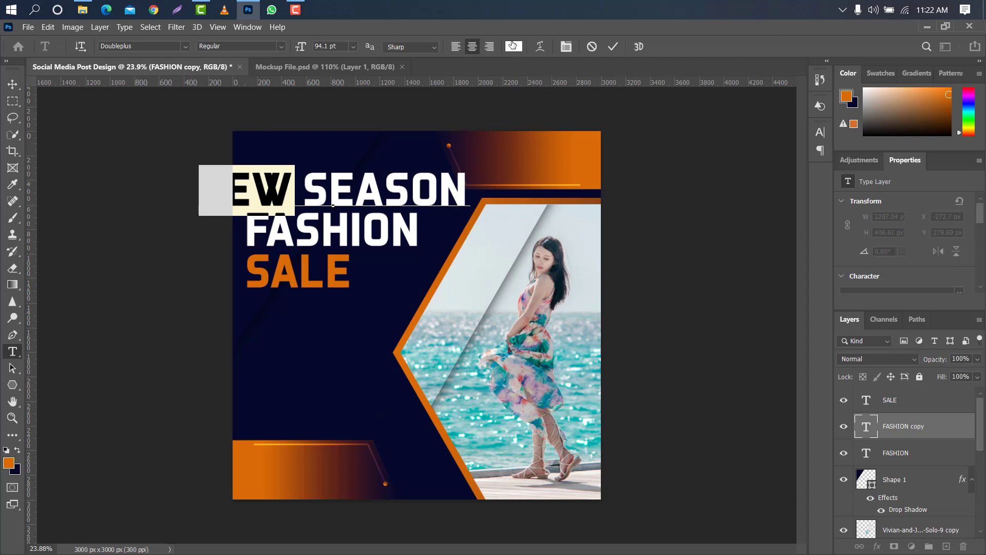
{"action": "left_click", "coordinate": [512, 46]}
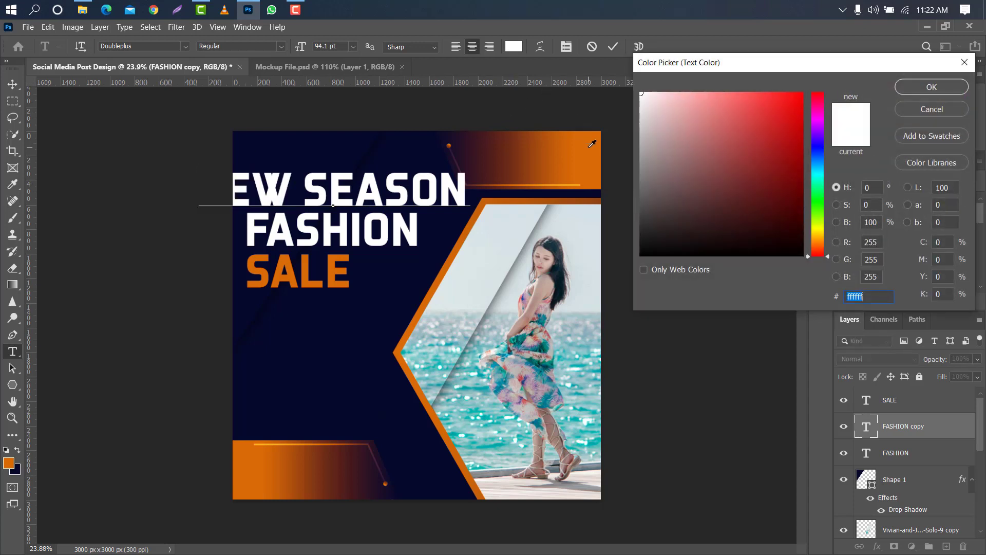
{"action": "left_click", "coordinate": [598, 140]}
{"action": "left_click", "coordinate": [908, 88]}
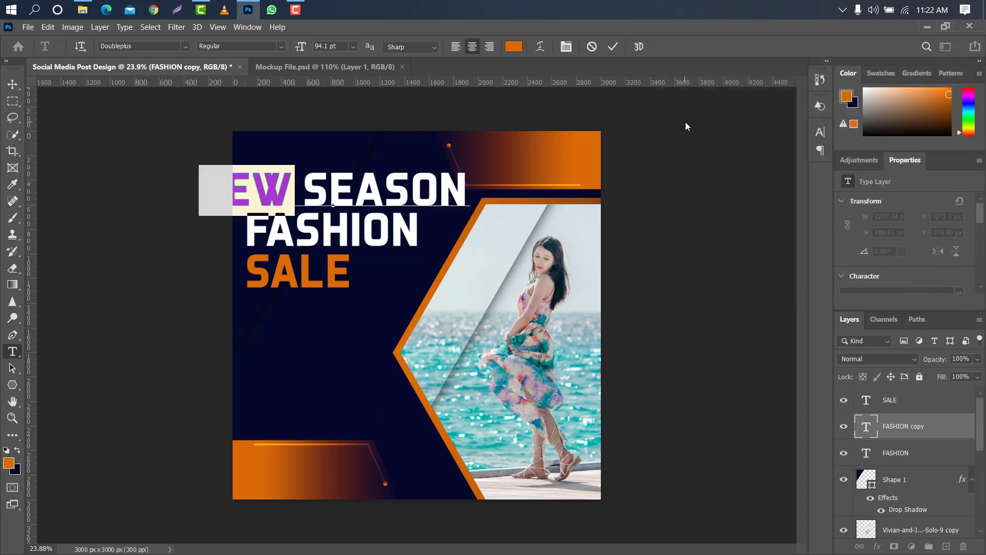
{"action": "left_click", "coordinate": [614, 46]}
Scale the NEW SEASON text to 45.40% and align its left edge with FASHION, just above that line.
{"action": "key", "text": "v"}
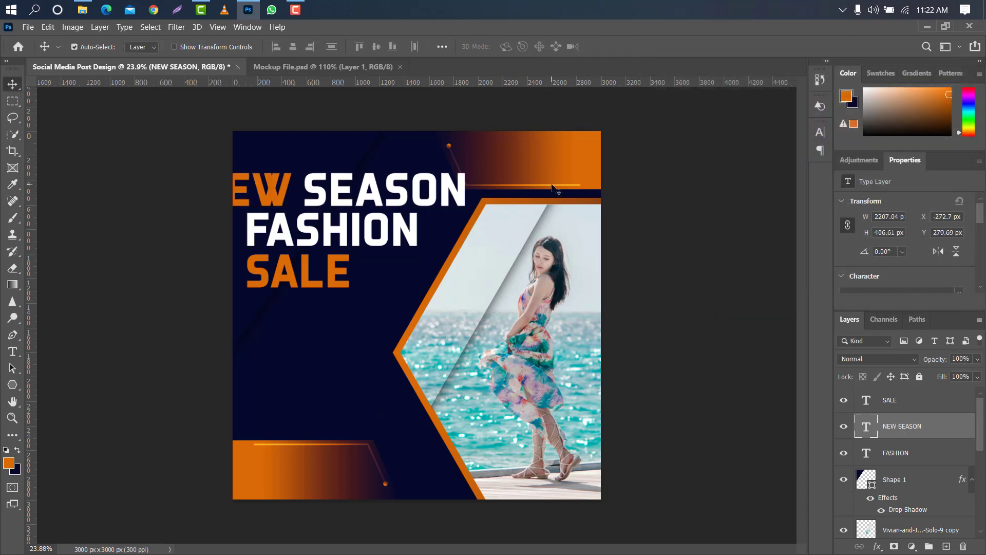
{"action": "key", "text": "ctrl+t"}
{"action": "left_click_drag", "start_coordinate": [472, 198], "coordinate": [371, 191]}
{"action": "left_click", "coordinate": [634, 48]}
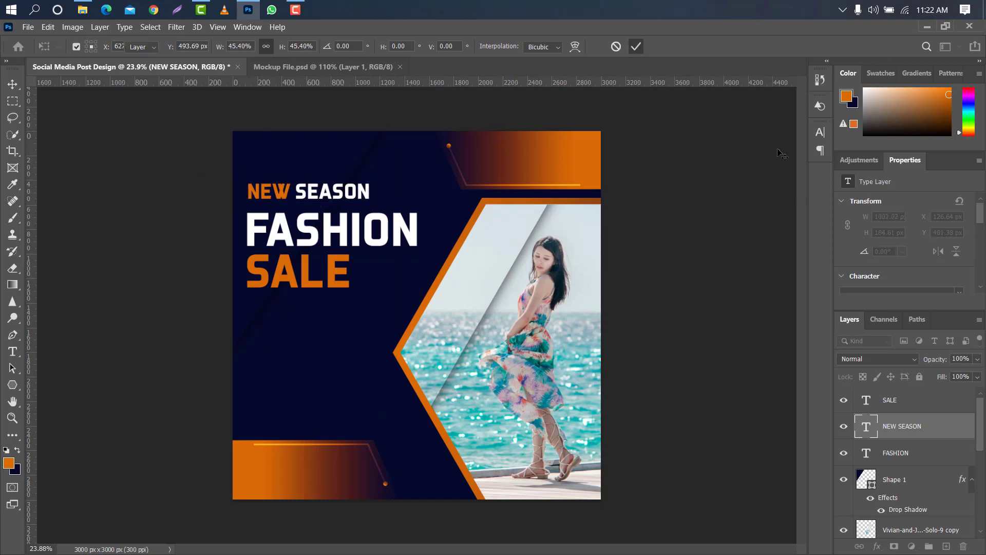
Apply faux italic to the NEW SEASON text and move it closer to FASHION, to about X 118.64, Y 452.38 px.
{"action": "left_click", "coordinate": [820, 132]}
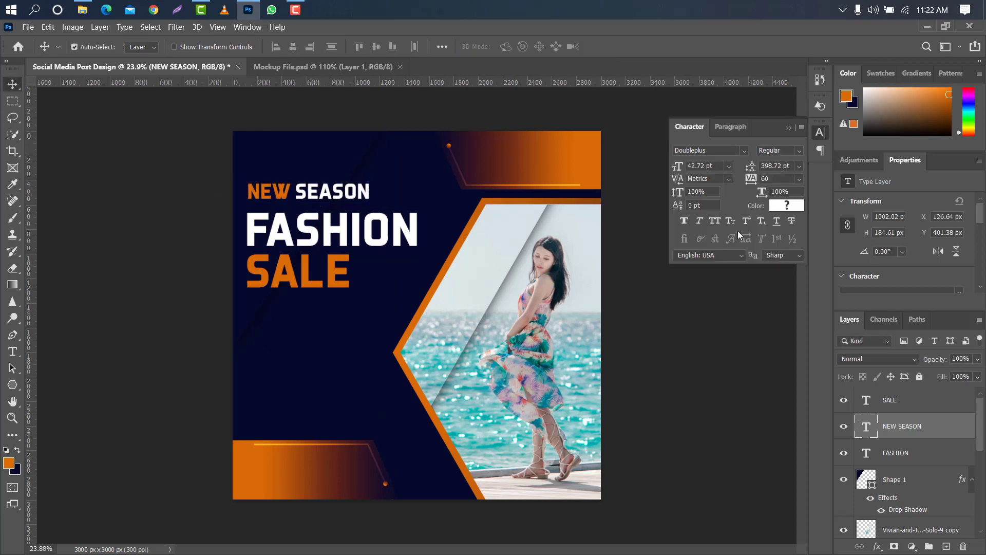
{"action": "left_click", "coordinate": [700, 221]}
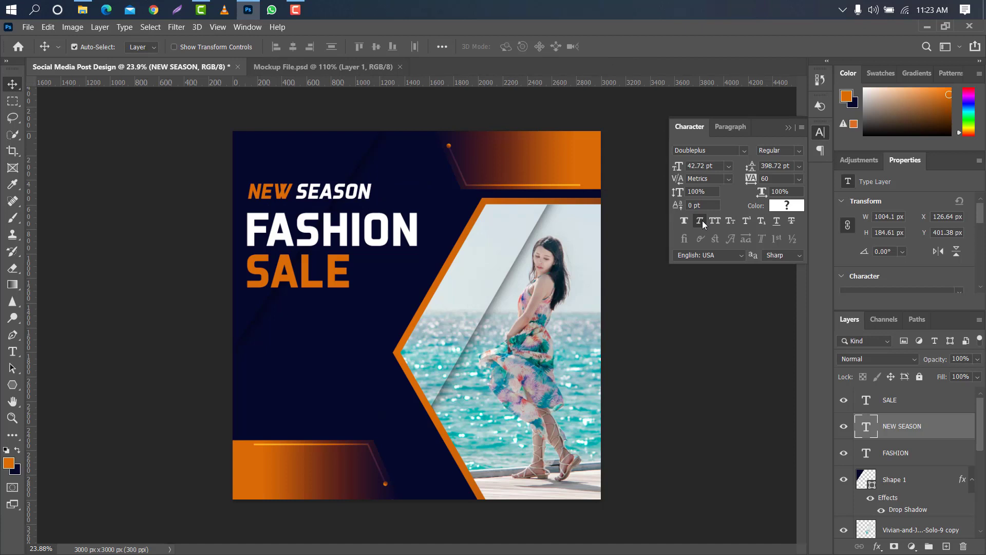
{"action": "left_click", "coordinate": [790, 127]}
{"action": "left_click_drag", "start_coordinate": [312, 185], "coordinate": [311, 191]}
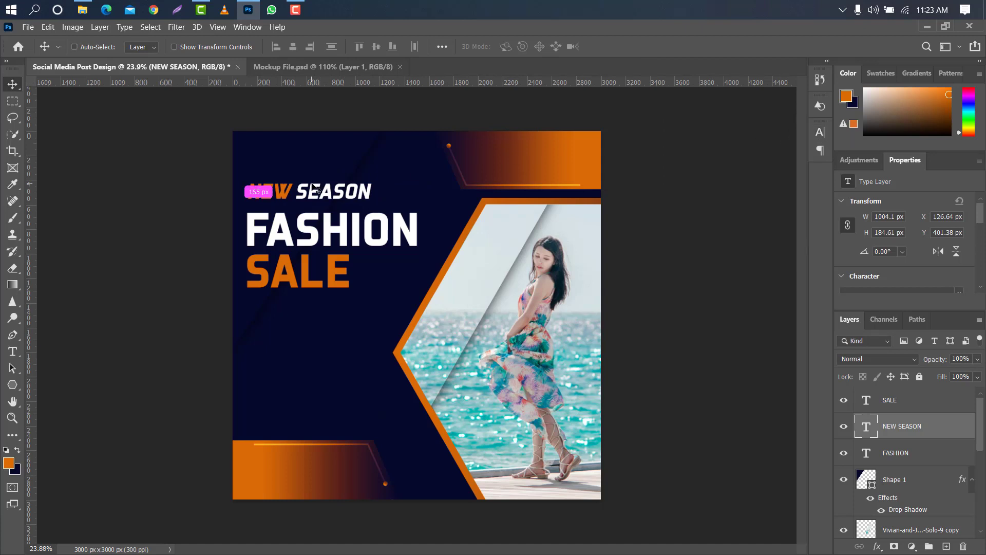
Draw a thin horizontal rectangle about 839 × 24 px under the SALE text, matching the word's width.
{"action": "scroll", "coordinate": [50, 379], "scroll_direction": "down", "scroll_amount": 1}
{"action": "right_click", "coordinate": [19, 384]}
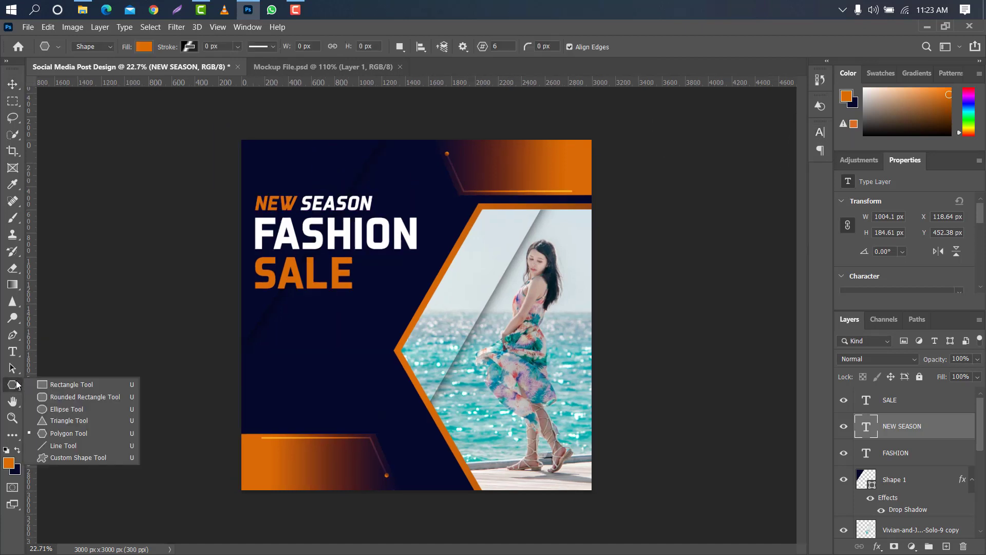
{"action": "left_click", "coordinate": [58, 384]}
{"action": "left_click_drag", "start_coordinate": [254, 301], "coordinate": [353, 303]}
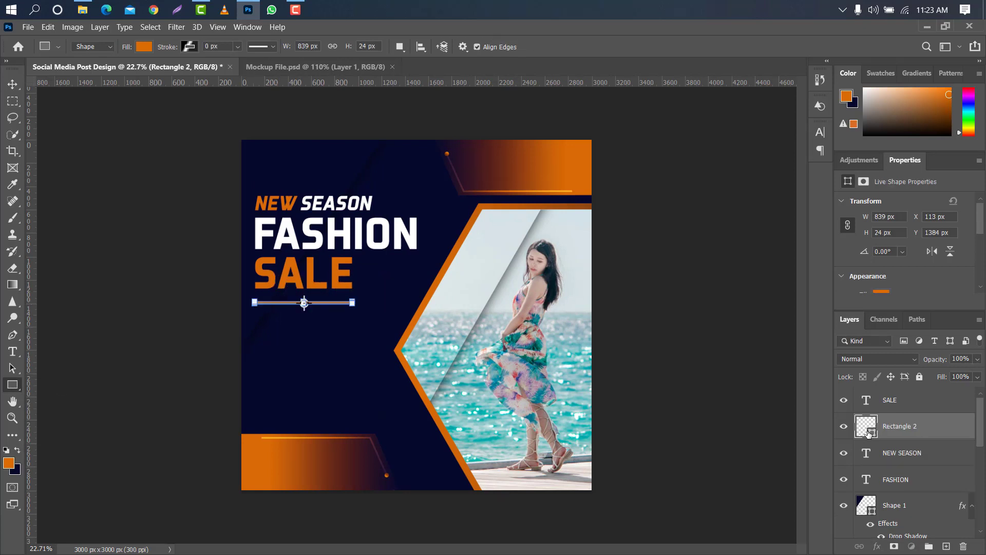
Fill the thin rectangle under SALE with white (ffffff) and move it to about X 119, Y 1347 px.
{"action": "double_click", "coordinate": [869, 433]}
{"action": "type", "text": "ffffff"}
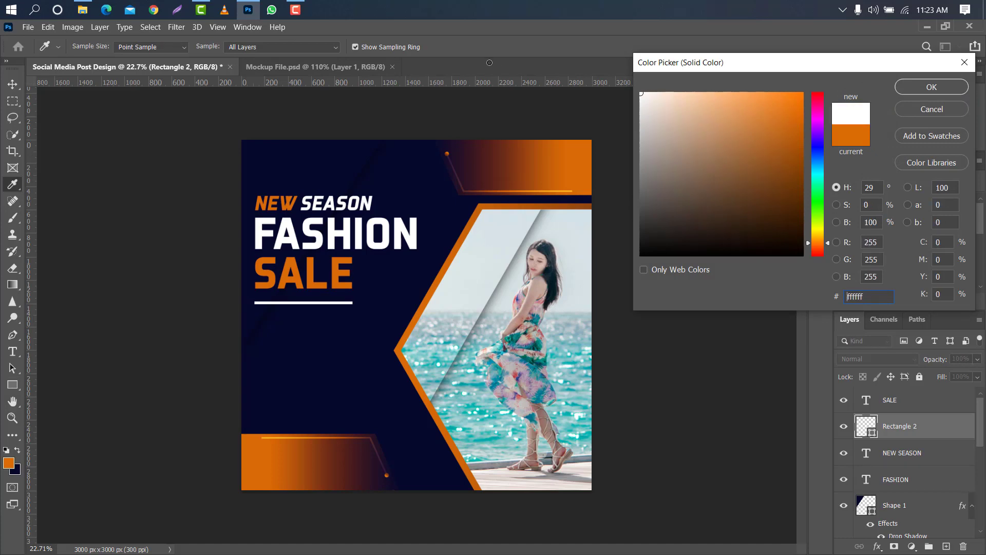
{"action": "left_click", "coordinate": [913, 89]}
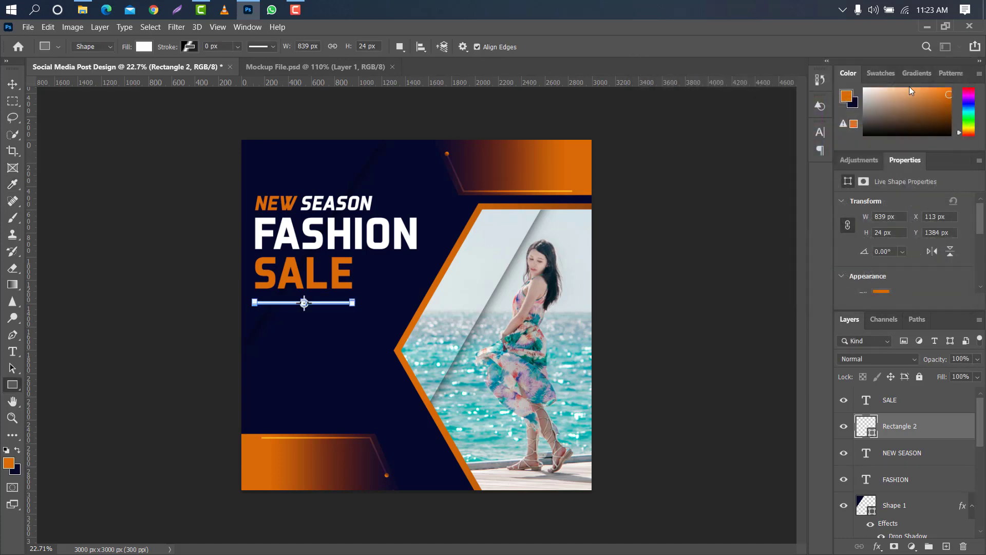
{"action": "left_click", "coordinate": [12, 84]}
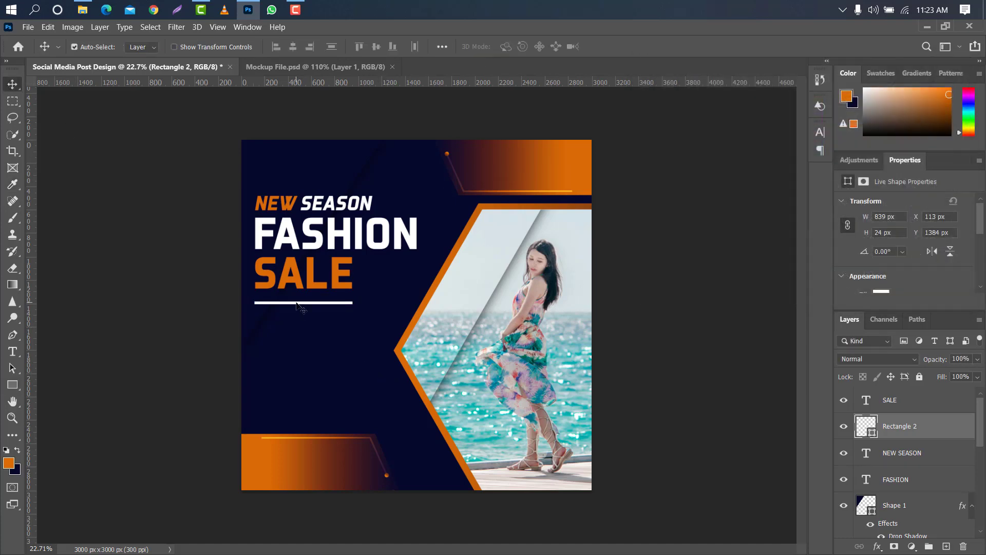
{"action": "scroll", "coordinate": [298, 307], "scroll_direction": "up", "scroll_amount": 3}
{"action": "left_click_drag", "start_coordinate": [296, 308], "coordinate": [293, 310]}
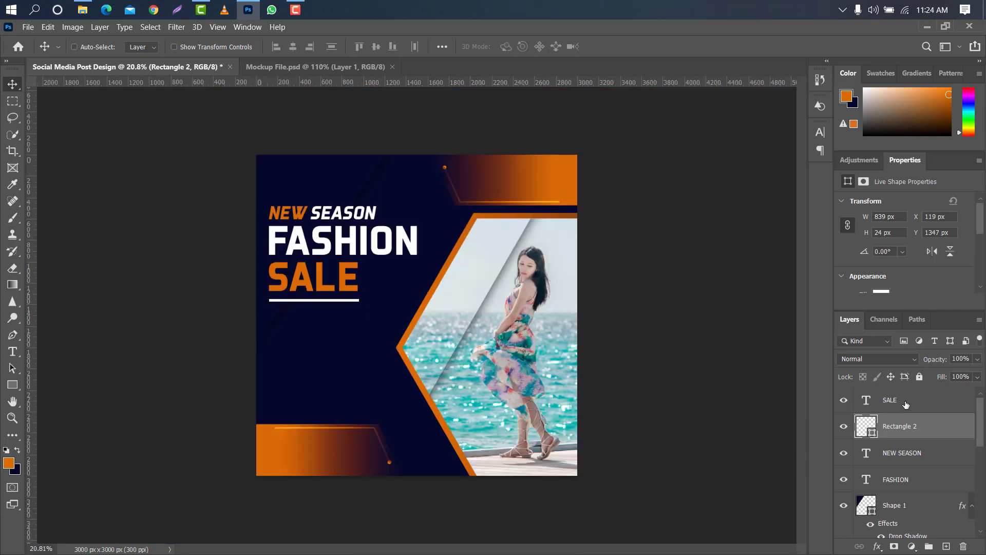
Move the three headline text layers and the white underline together down by about 106 px.
{"action": "left_click", "coordinate": [905, 405], "text": "ctrl"}
{"action": "left_click", "coordinate": [930, 455], "text": "ctrl"}
{"action": "left_click", "coordinate": [923, 480], "text": "ctrl"}
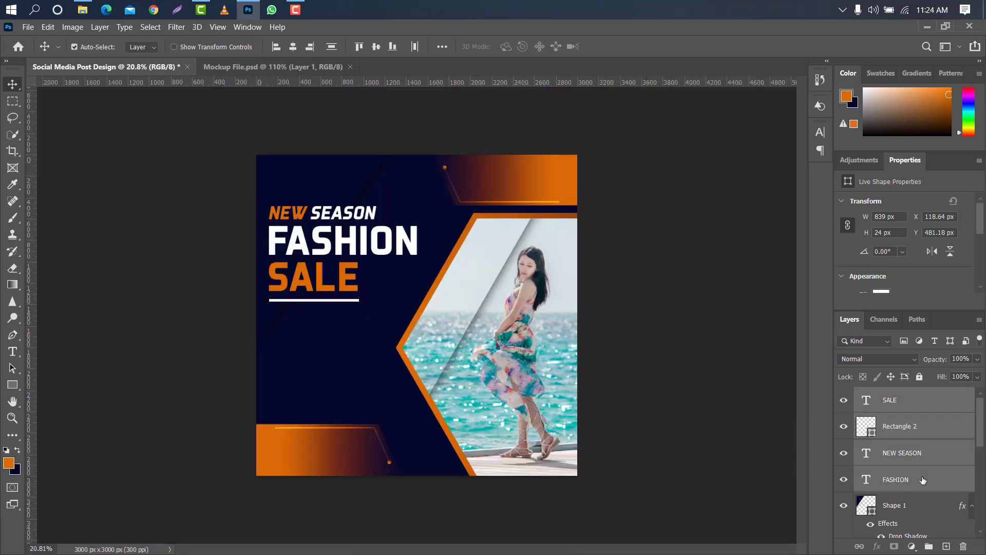
{"action": "key", "text": "ctrl+t"}
{"action": "key", "text": "shift+Down"}
{"action": "key", "text": "shift+Down"}
{"action": "key", "text": "Down"}
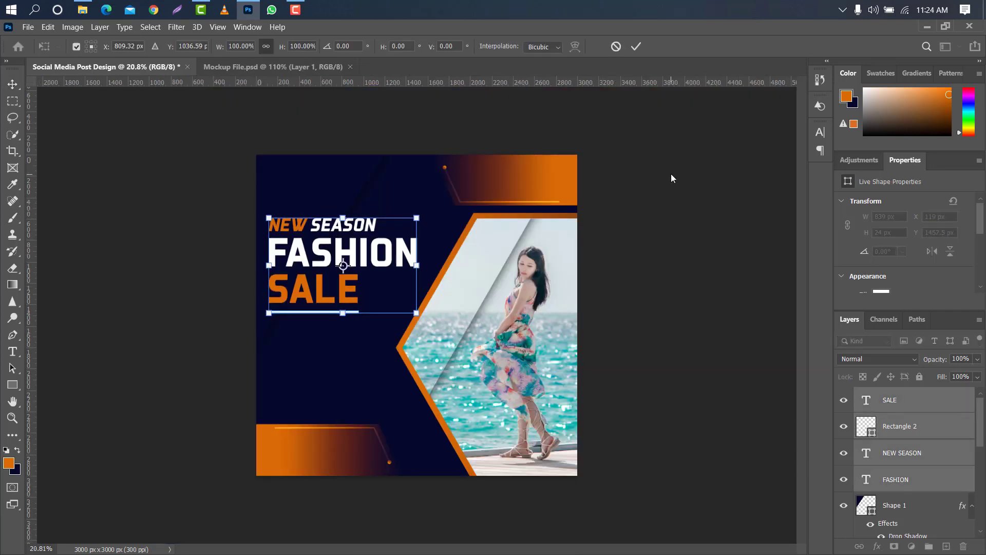
{"action": "key", "text": "Down"}
{"action": "left_click", "coordinate": [636, 47]}
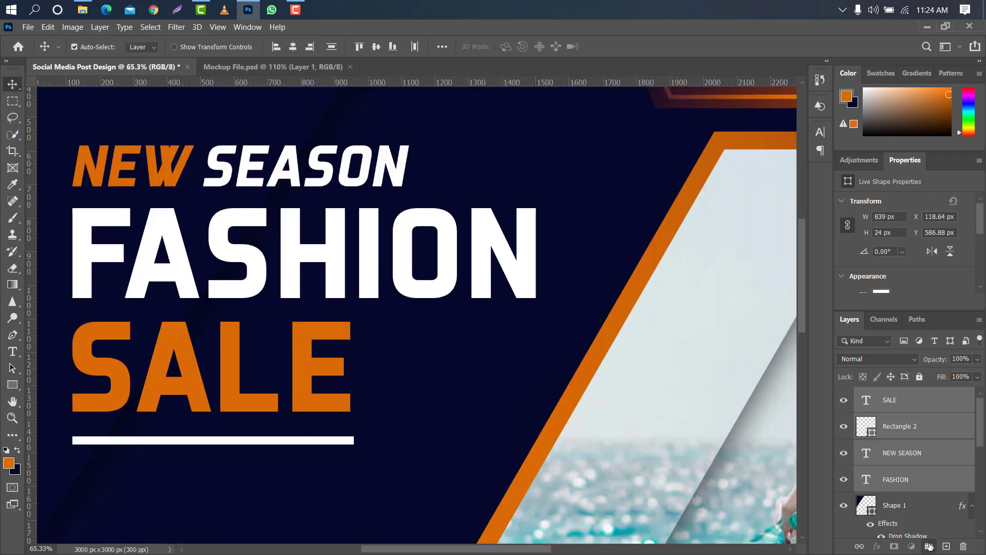
Group the headline layers, duplicate the group, and place the copy directly below the Shape 1 layer.
{"action": "left_click", "coordinate": [929, 546]}
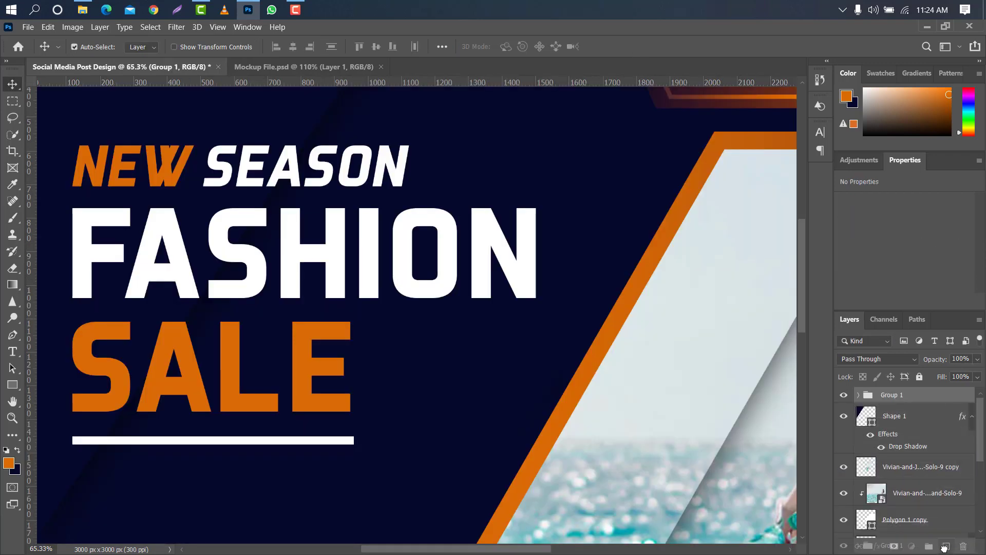
{"action": "key", "text": "ctrl+j"}
{"action": "left_click_drag", "start_coordinate": [931, 399], "coordinate": [929, 465]}
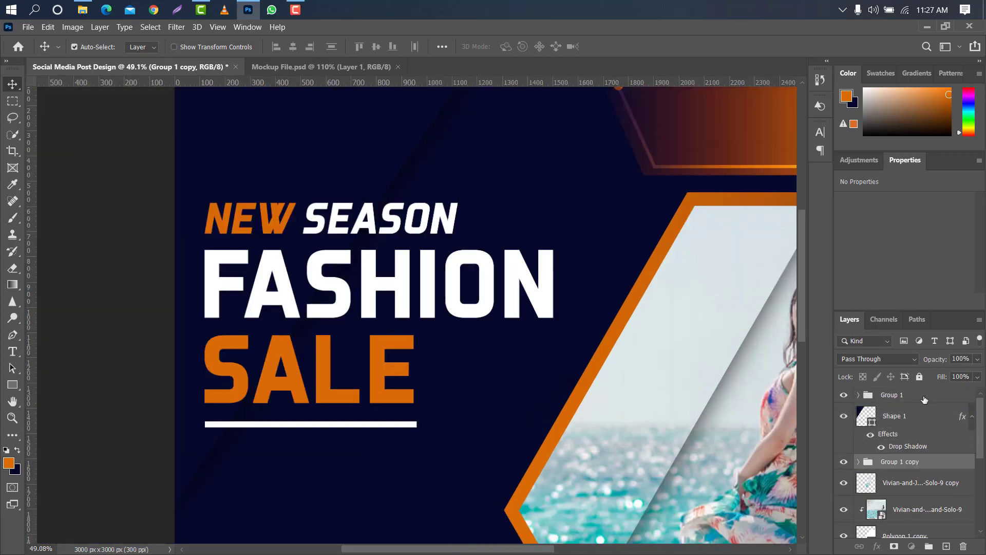
Merge the original headline group, Group 1, into a single pixel layer.
{"action": "left_click", "coordinate": [920, 395]}
{"action": "right_click", "coordinate": [920, 394]}
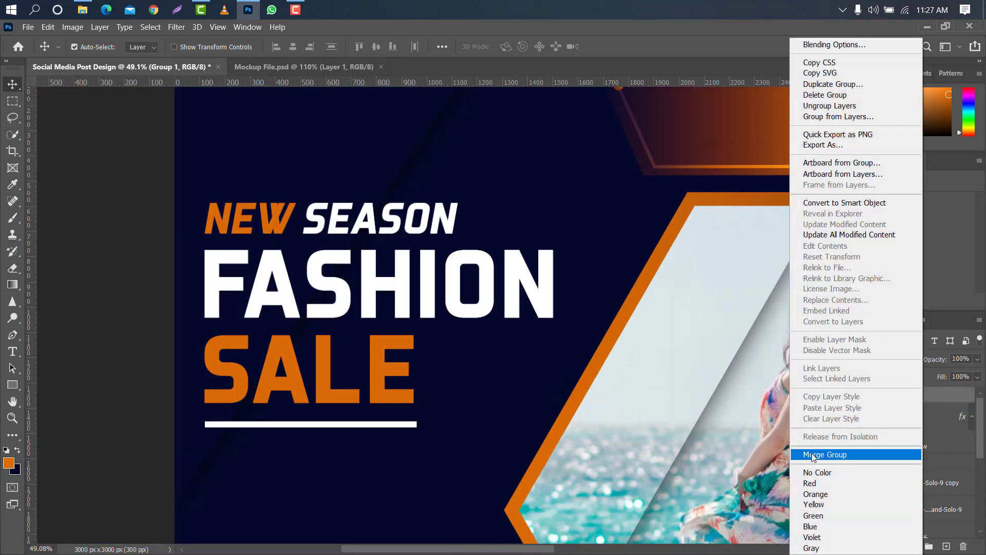
{"action": "left_click", "coordinate": [825, 454]}
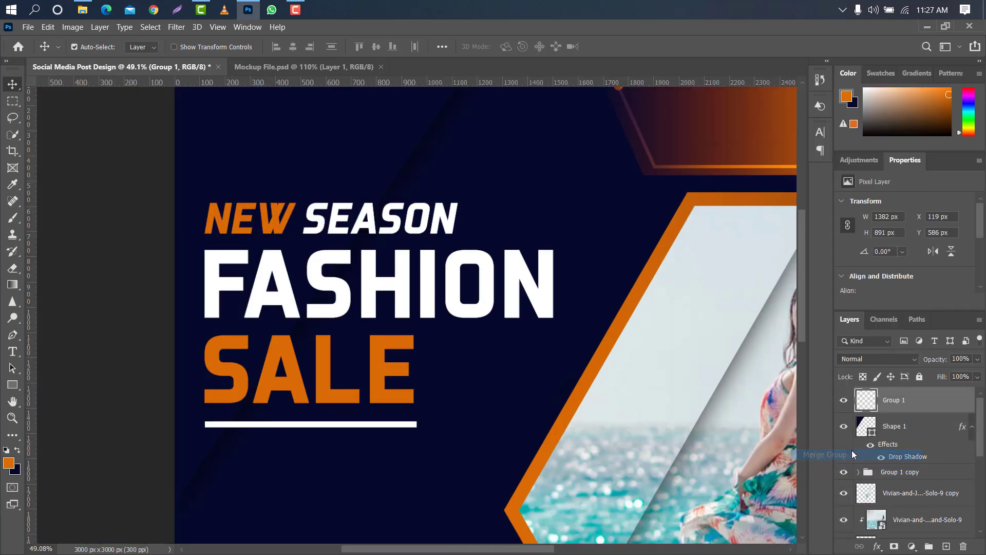
Select everything outside the Shape 1 outline by loading and inverting it, with the merged Group 1 headline layer active.
{"action": "left_click", "coordinate": [875, 434]}
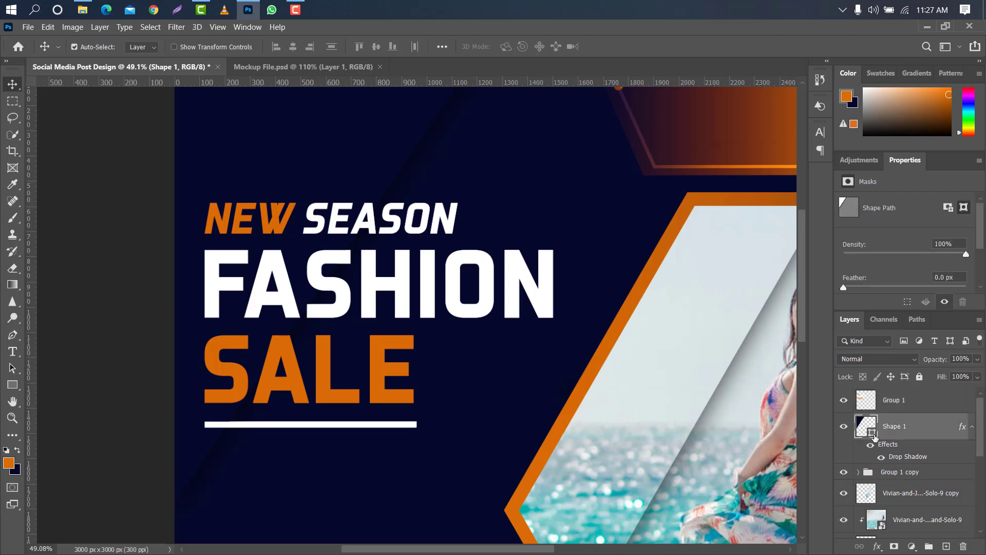
{"action": "left_click", "coordinate": [922, 404]}
{"action": "left_click", "coordinate": [918, 425]}
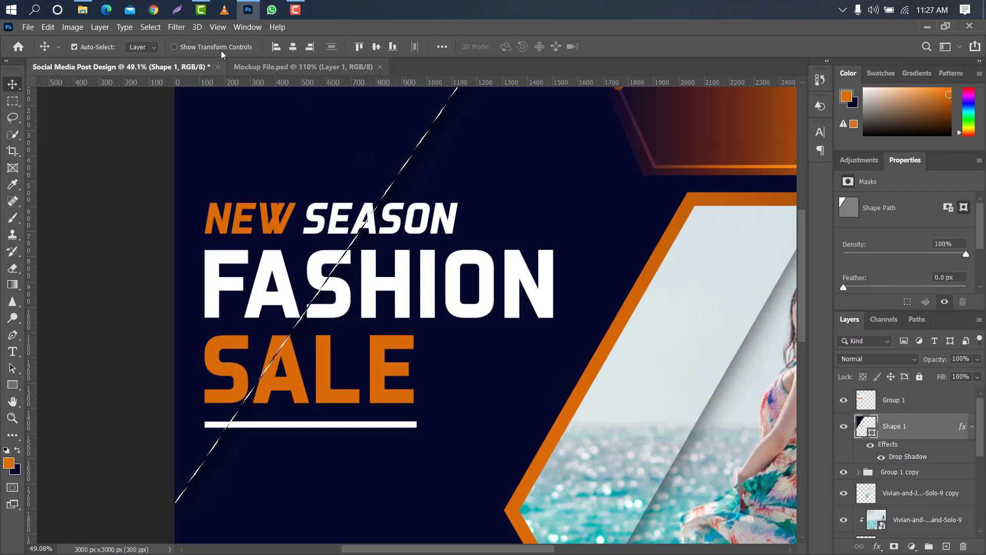
{"action": "left_click", "coordinate": [150, 27]}
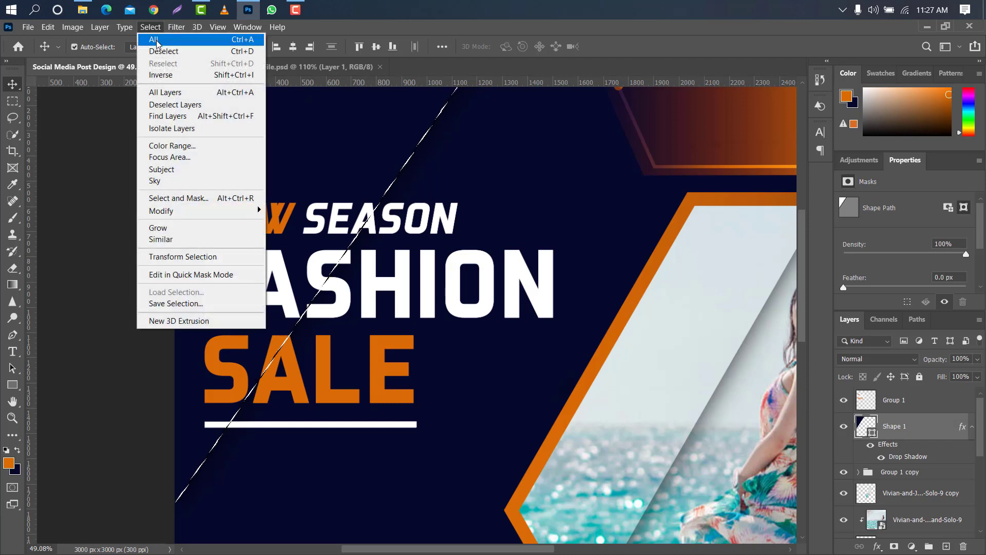
{"action": "left_click", "coordinate": [161, 75]}
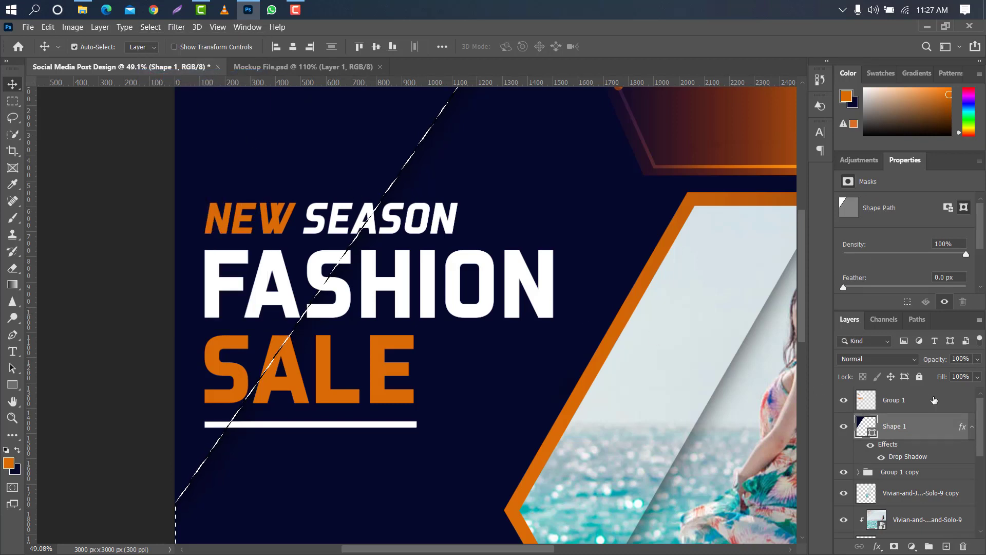
{"action": "left_click", "coordinate": [212, 427]}
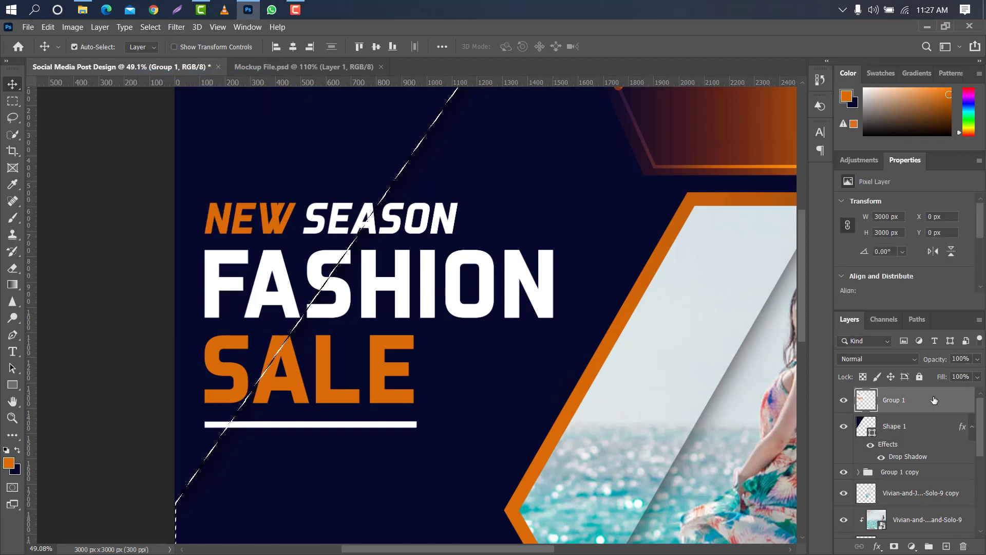
Erase the merged headline along the diagonal edge inside the inverted selection with the 200 px Eraser, and deselect.
{"action": "left_click", "coordinate": [13, 268]}
{"action": "left_click", "coordinate": [72, 266]}
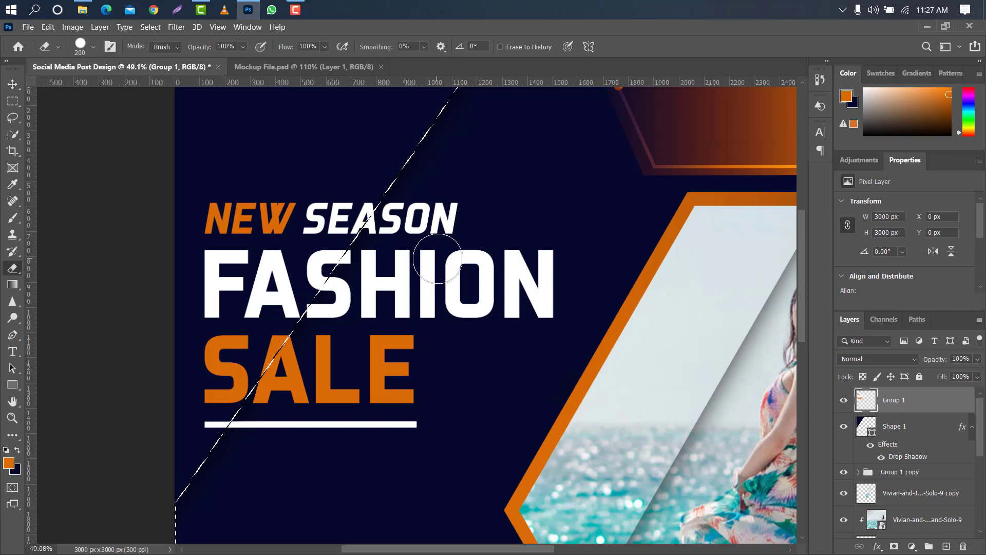
{"action": "left_click", "coordinate": [387, 217]}
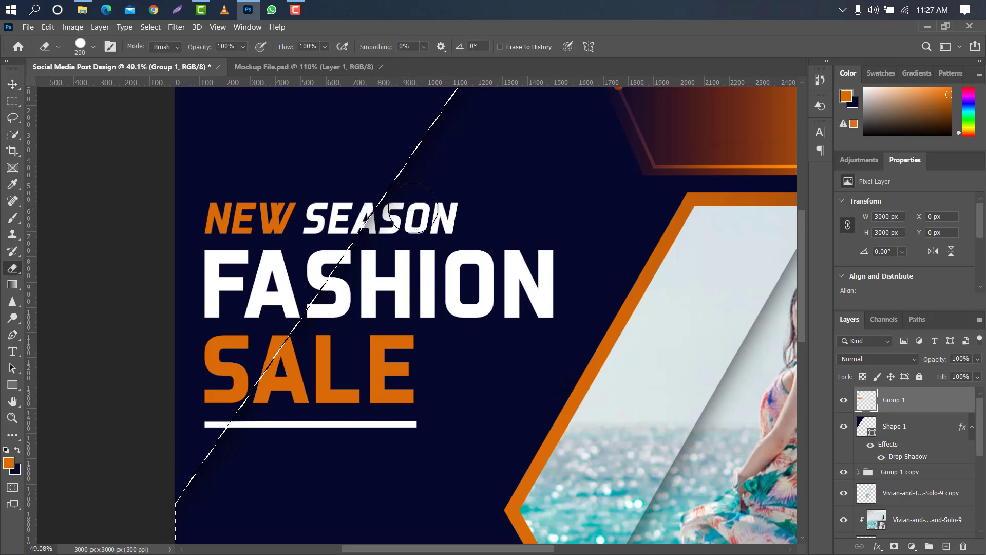
{"action": "mouse_move", "coordinate": [383, 226]}
{"action": "left_mouse_down"}
{"action": "mouse_move", "coordinate": [316, 303]}
{"action": "mouse_move", "coordinate": [229, 444]}
{"action": "left_mouse_up"}
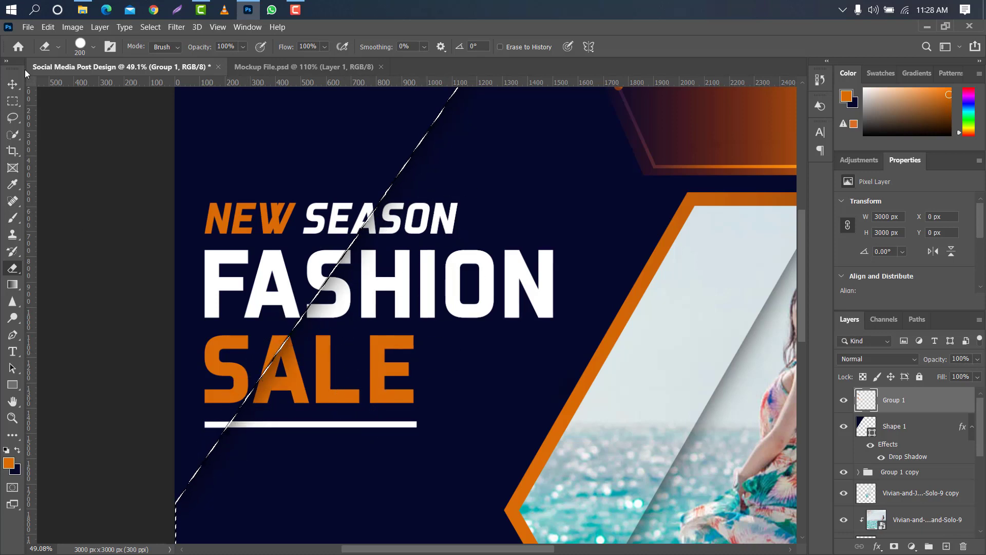
{"action": "left_click", "coordinate": [12, 84]}
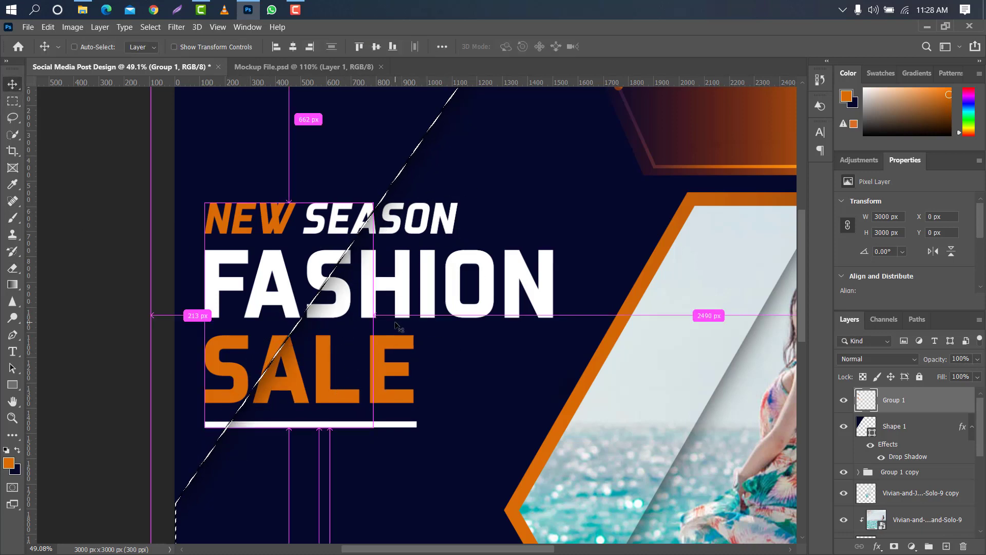
{"action": "key", "text": "ctrl+d"}
{"action": "key", "text": "ctrl+0"}
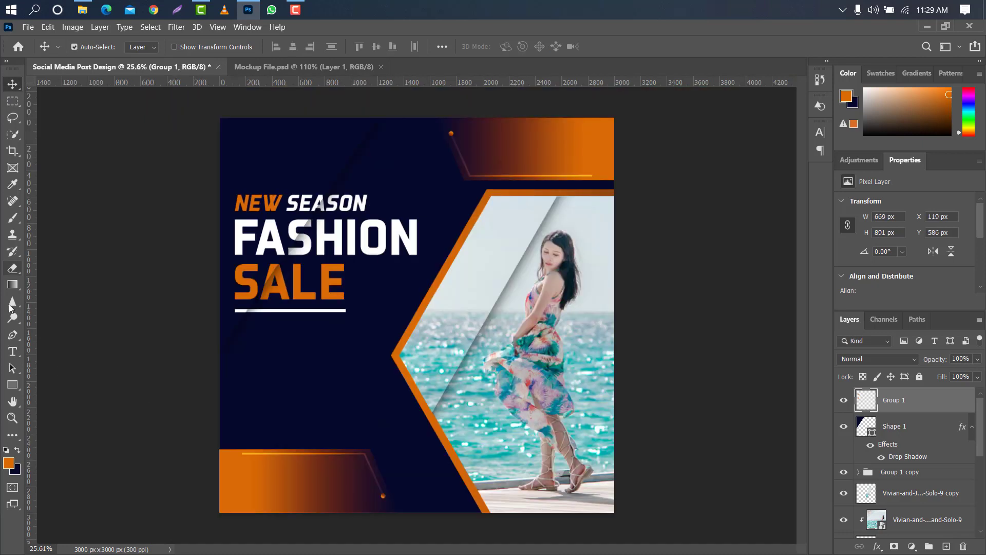
Add a placeholder paragraph text box about 1111 by 265 px below the white underline, with 16 pt text and 26 pt leading.
{"action": "left_click", "coordinate": [12, 351]}
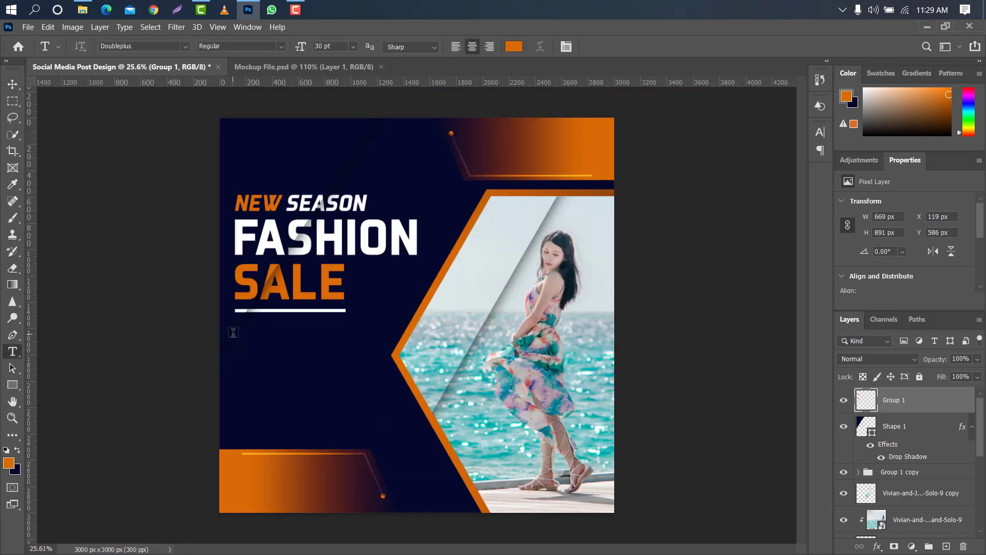
{"action": "left_click_drag", "start_coordinate": [233, 332], "coordinate": [381, 369]}
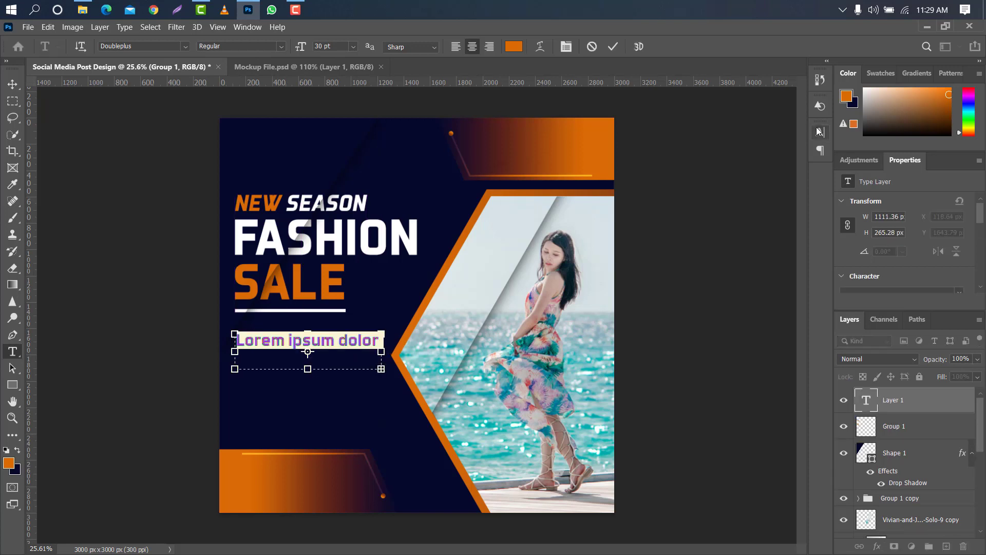
{"action": "left_click", "coordinate": [820, 131]}
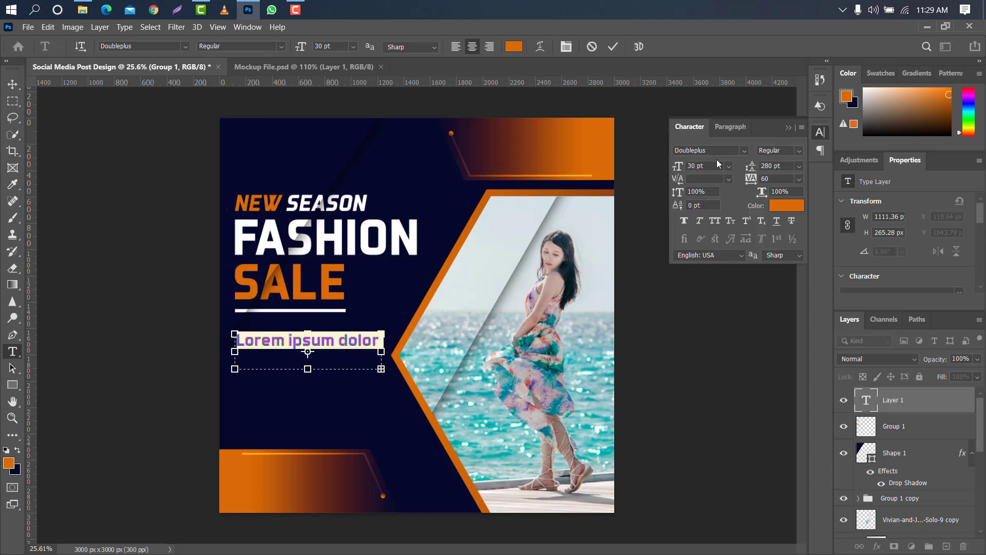
{"action": "left_click_drag", "start_coordinate": [679, 170], "coordinate": [673, 169]}
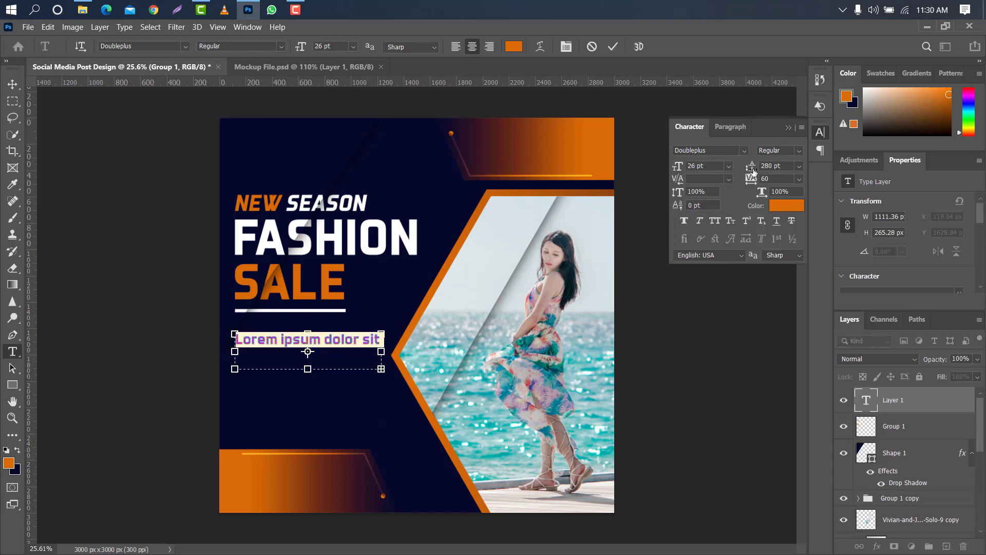
{"action": "left_click_drag", "start_coordinate": [751, 168], "coordinate": [652, 169]}
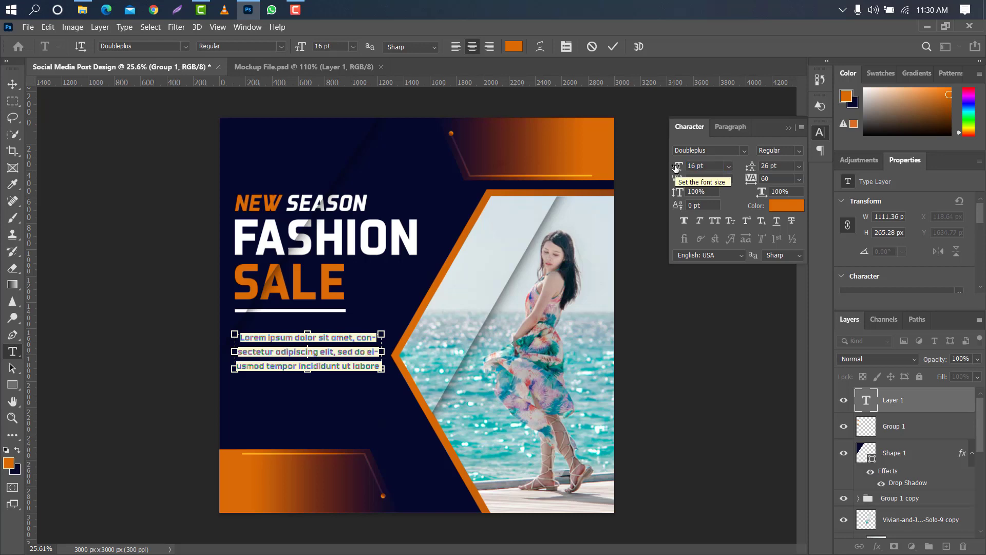
Format the placeholder paragraph in white (ffffff) at 17 pt with 22 pt leading.
{"action": "left_click", "coordinate": [787, 205]}
{"action": "type", "text": "ffffff"}
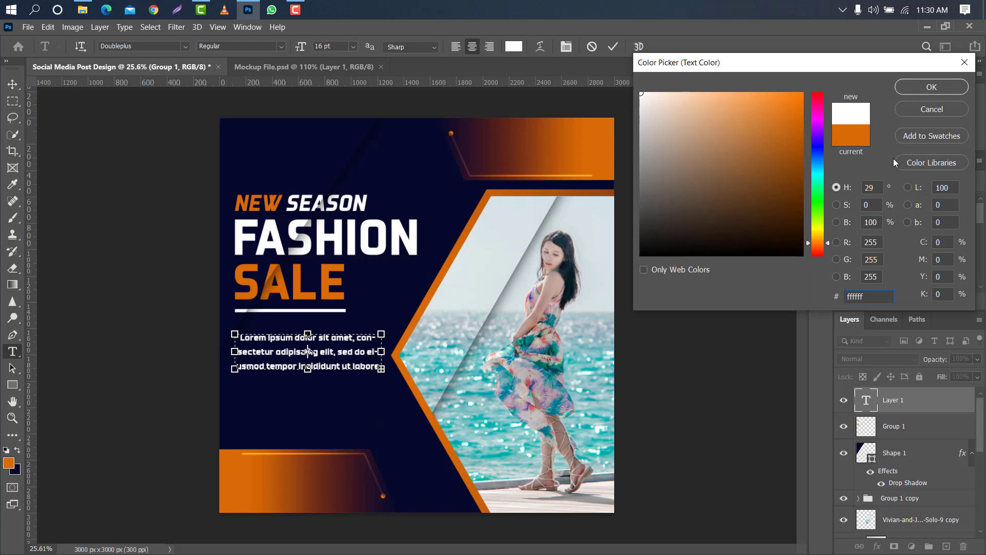
{"action": "left_click", "coordinate": [920, 88]}
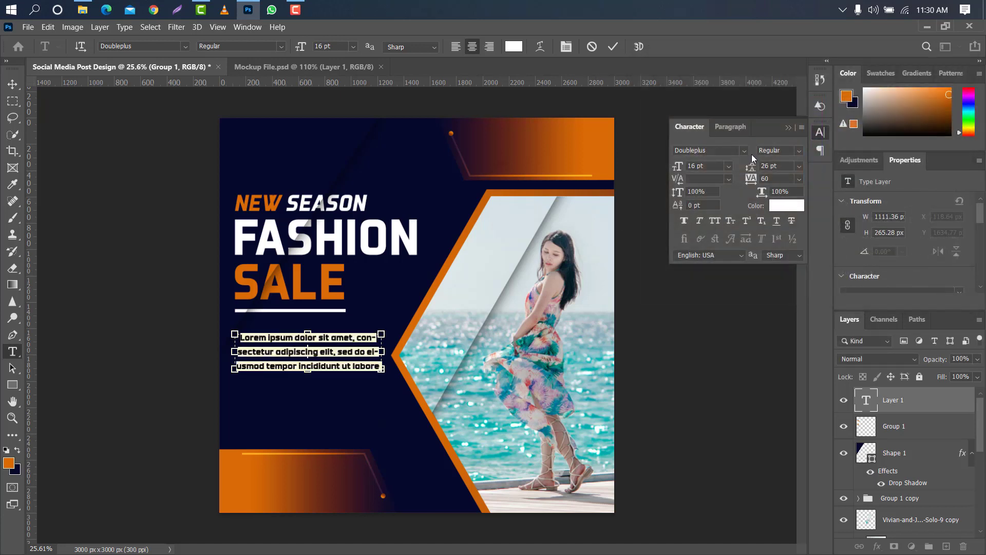
{"action": "left_click_drag", "start_coordinate": [752, 167], "coordinate": [750, 167]}
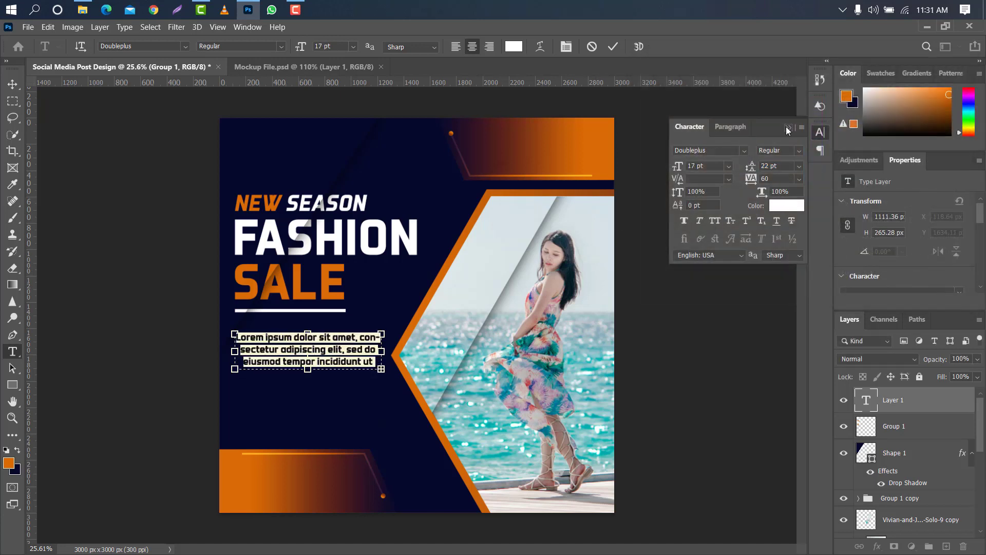
{"action": "left_click", "coordinate": [787, 127]}
{"action": "left_click", "coordinate": [614, 47]}
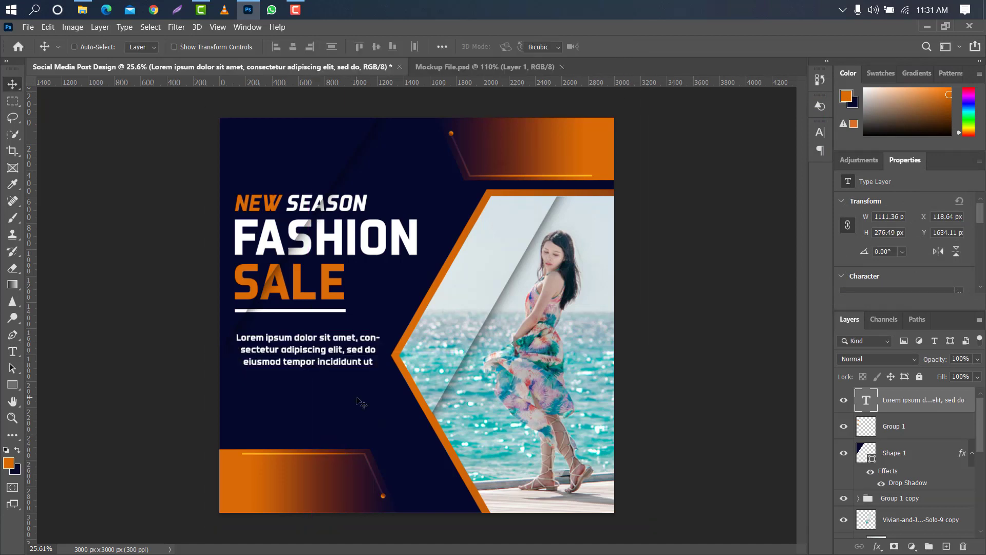
Scale the paragraph to about 95% and move it up beneath the underline, to about X 77, Y 1533 px.
{"action": "key", "text": "ctrl+t"}
{"action": "left_click_drag", "start_coordinate": [381, 353], "coordinate": [339, 347]}
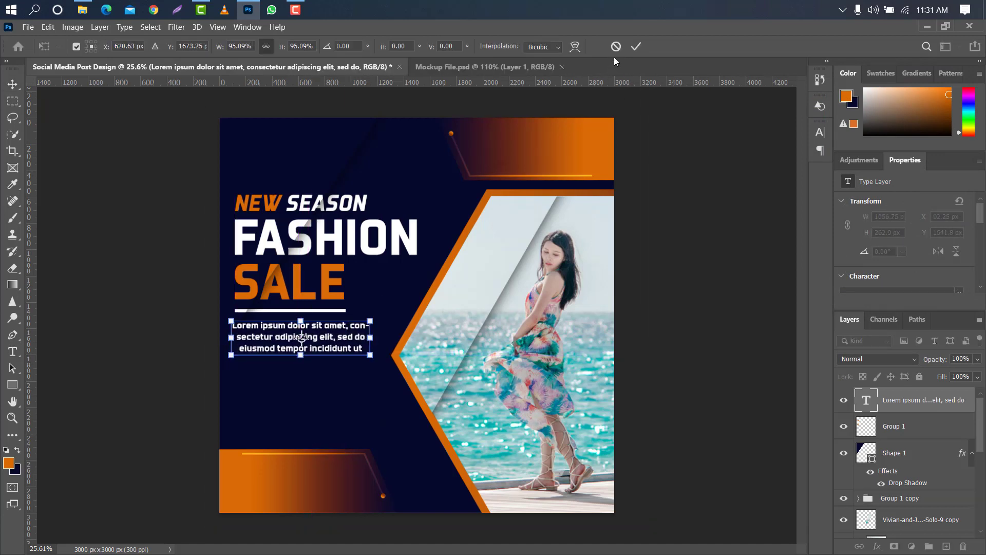
{"action": "left_click", "coordinate": [636, 46]}
Place a copy of the paragraph text layer directly below the Shape 1 layer and rasterize the original.
{"action": "scroll", "coordinate": [299, 328], "scroll_direction": "up", "scroll_amount": 5}
{"action": "left_click_drag", "start_coordinate": [947, 404], "coordinate": [924, 504]}
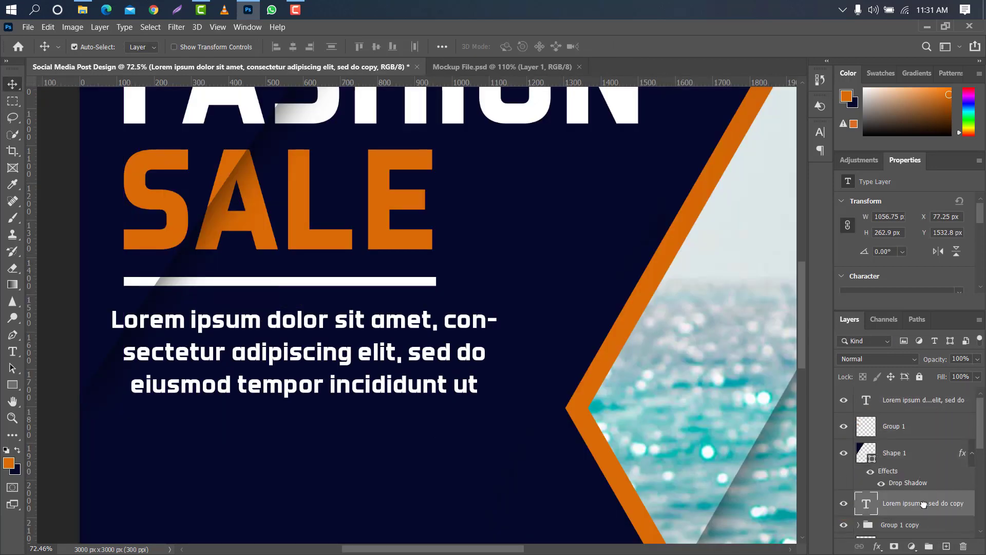
{"action": "right_click", "coordinate": [930, 407]}
{"action": "left_click", "coordinate": [817, 226]}
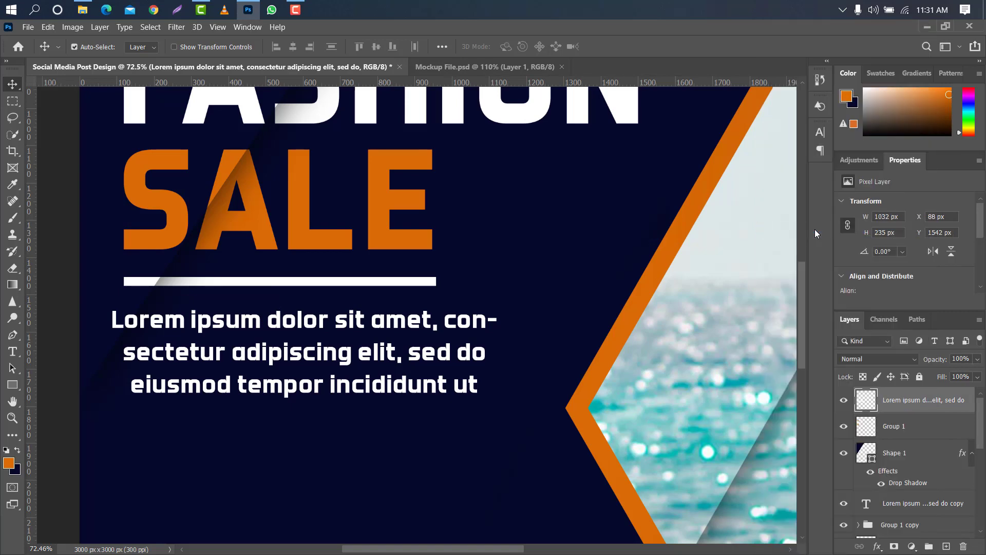
Erase the rasterized paragraph along the diagonal edge within the inverted Shape 1 selection, and deselect.
{"action": "left_click", "coordinate": [868, 457], "text": "ctrl"}
{"action": "left_click", "coordinate": [176, 27]}
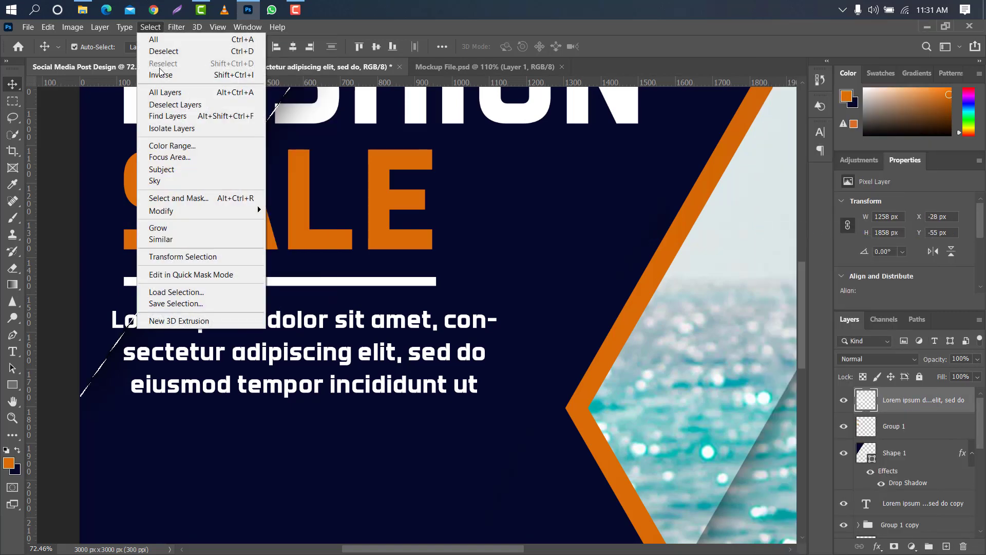
{"action": "key", "text": "Escape"}
{"action": "left_click", "coordinate": [13, 267]}
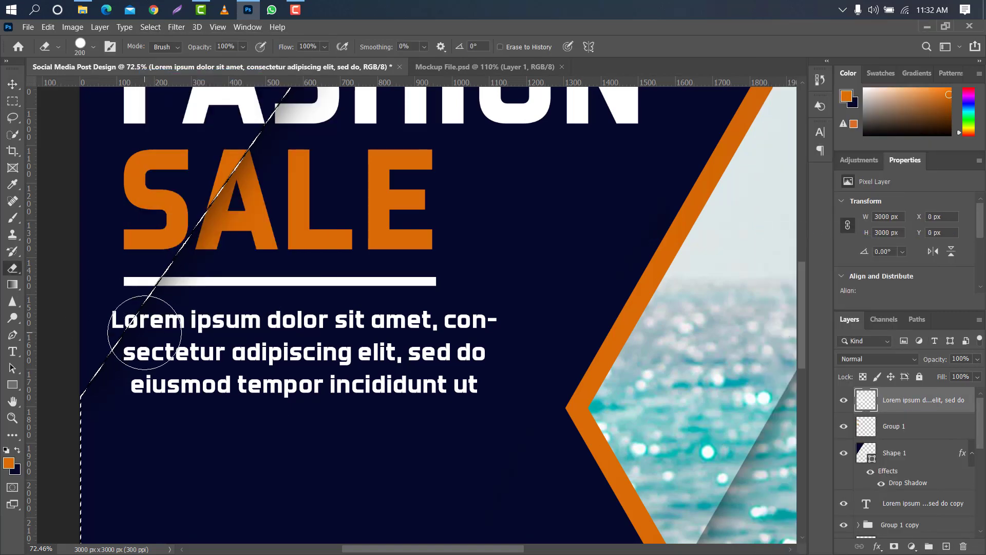
{"action": "left_click", "coordinate": [13, 83]}
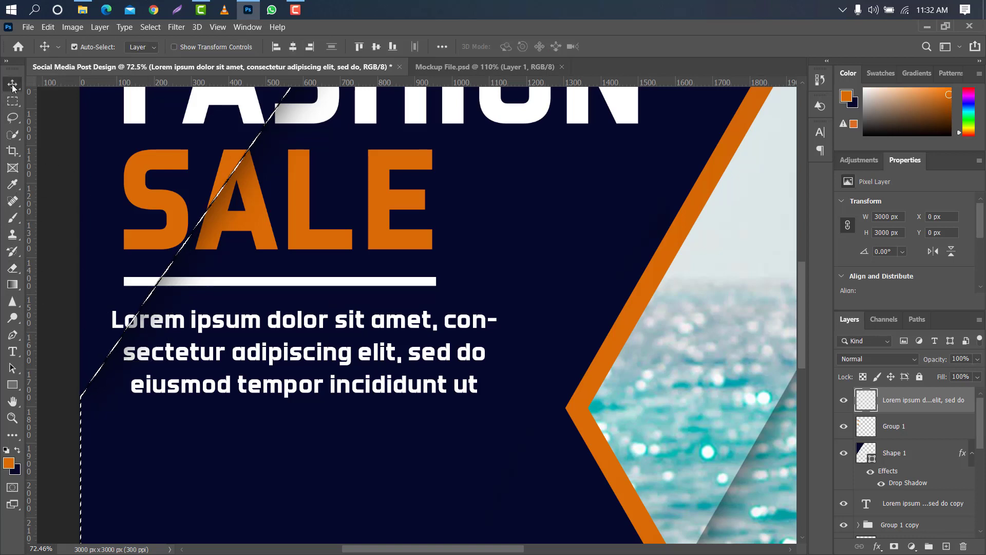
{"action": "key", "text": "ctrl+0"}
Add a white text line reading "Save Up To" below the paragraph.
{"action": "left_click", "coordinate": [12, 352]}
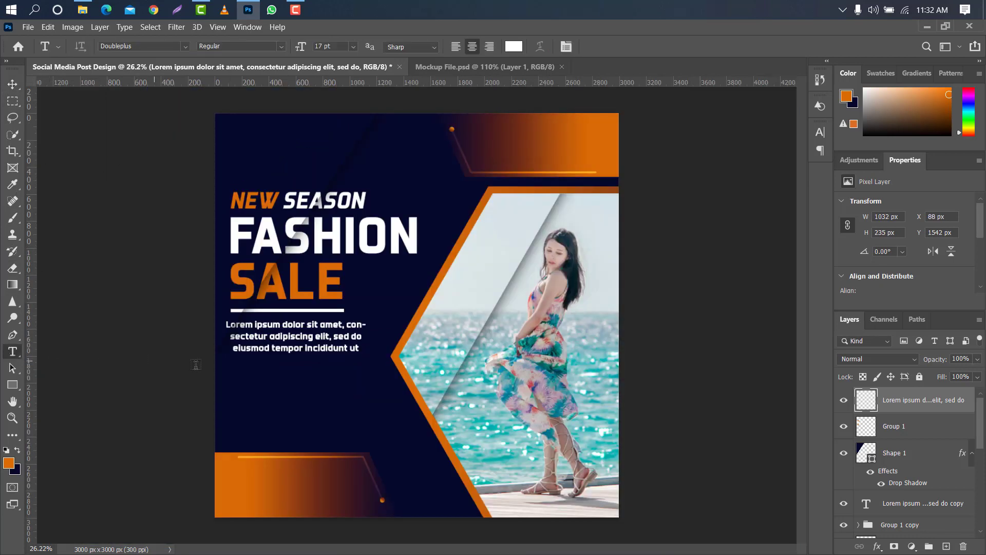
{"action": "left_click", "coordinate": [258, 384]}
{"action": "key", "text": "BackSpace"}
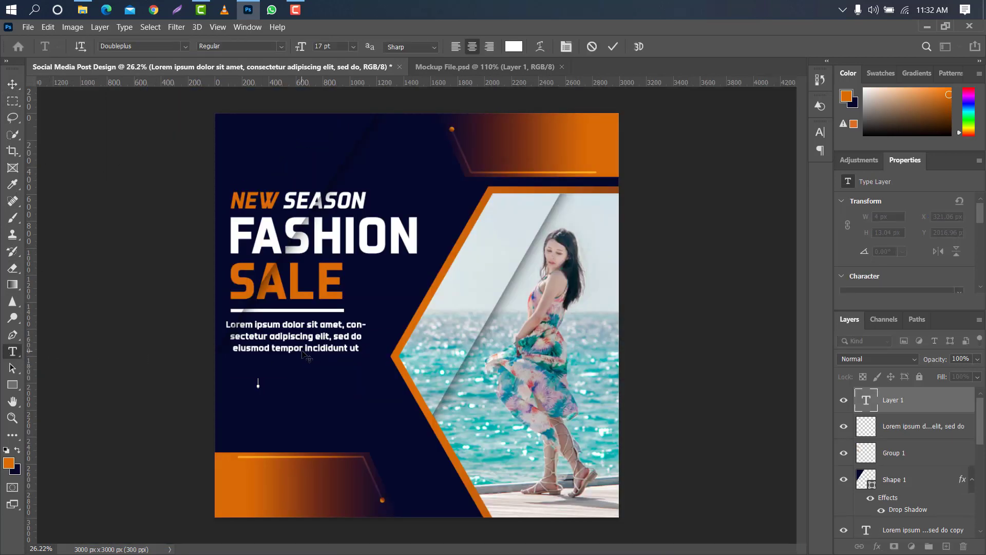
{"action": "type", "text": "Save Up To"}
{"action": "left_click", "coordinate": [612, 42]}
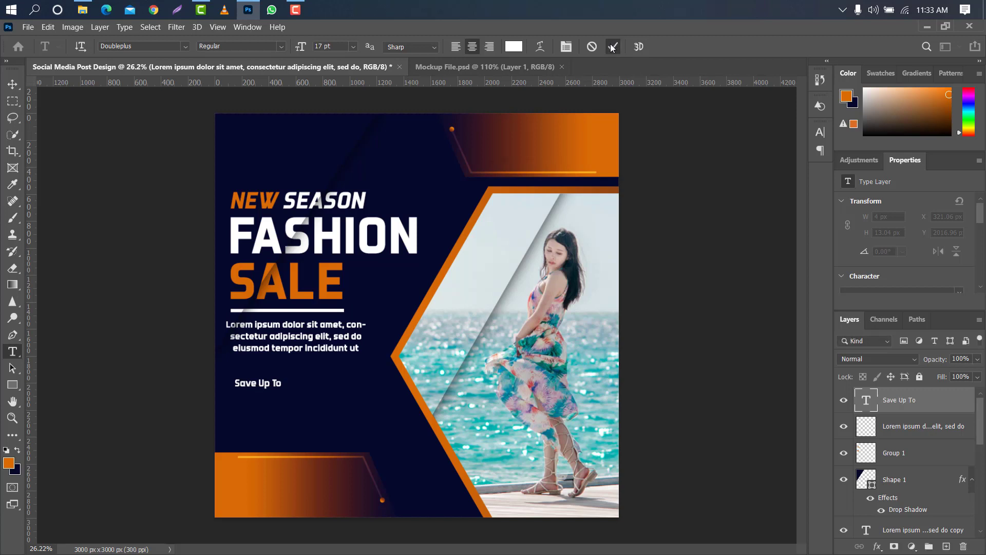
Enlarge the "Save Up To" text to about 541 px wide and place it at about X 119, Y 1939 px.
{"action": "key", "text": "ctrl+t"}
{"action": "mouse_move", "coordinate": [283, 382]}
{"action": "left_mouse_down"}
{"action": "mouse_move", "coordinate": [315, 381]}
{"action": "mouse_move", "coordinate": [290, 383]}
{"action": "left_mouse_up"}
{"action": "left_click", "coordinate": [636, 47]}
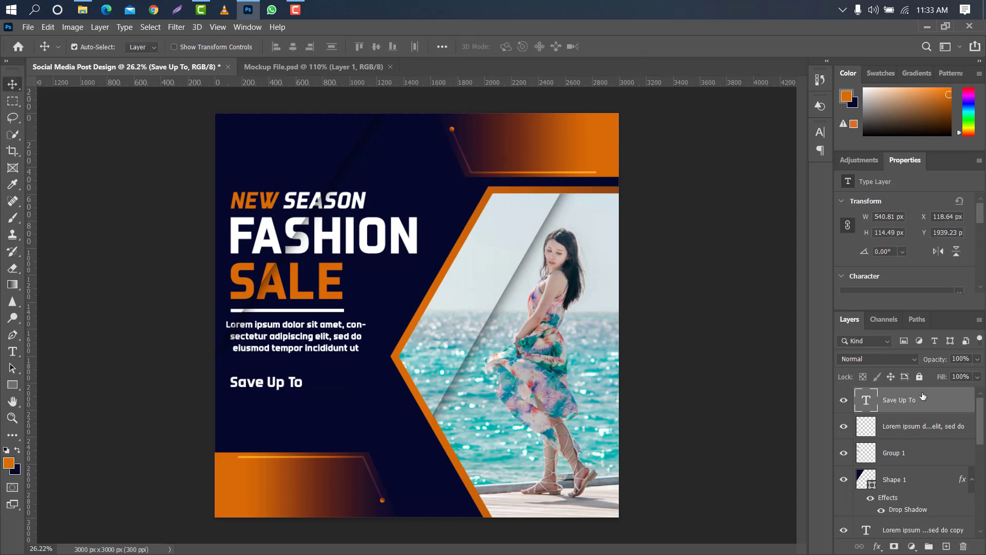
Duplicate the "Save Up To" text and move the copy below it, to about X 107, Y 2141 px.
{"action": "key", "text": "ctrl+j"}
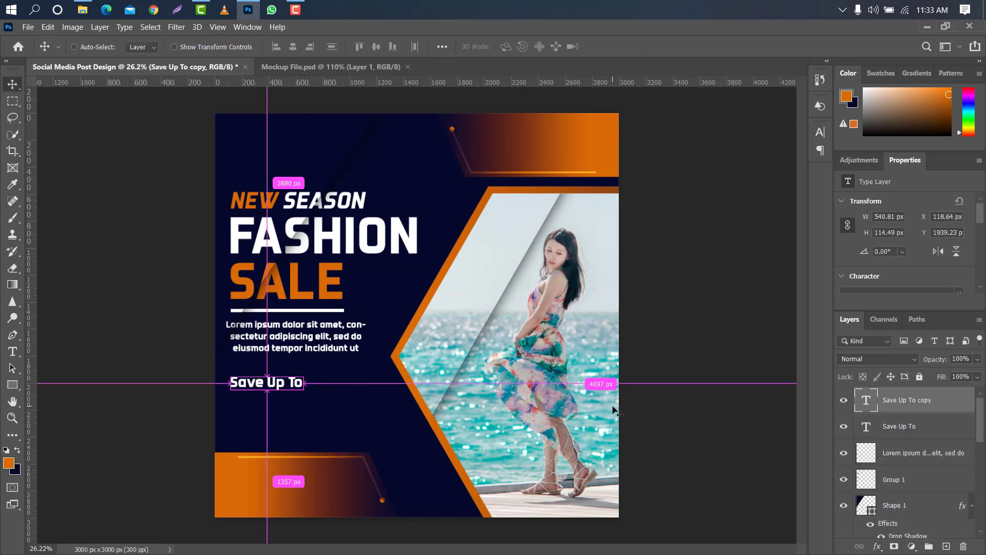
{"action": "key", "text": "ctrl+t"}
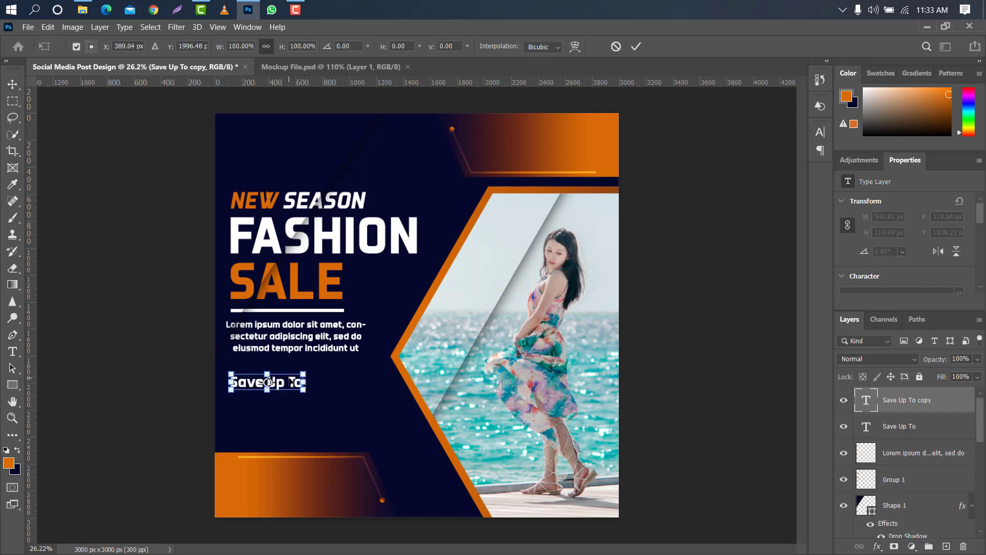
{"action": "left_click_drag", "start_coordinate": [291, 381], "coordinate": [290, 408]}
{"action": "left_click", "coordinate": [636, 46]}
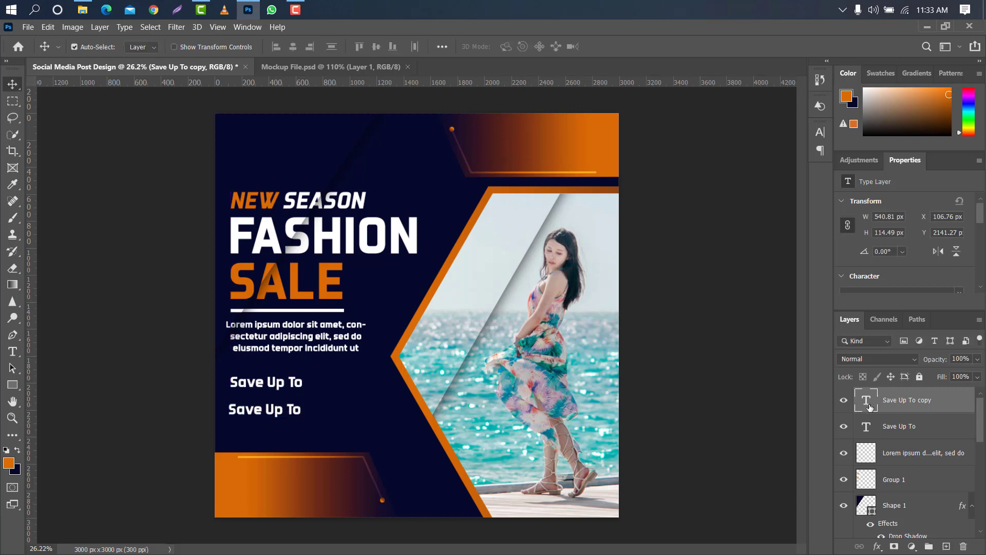
Change the lower copy's text to "50% OFF".
{"action": "double_click", "coordinate": [869, 407]}
{"action": "key", "text": "BackSpace"}
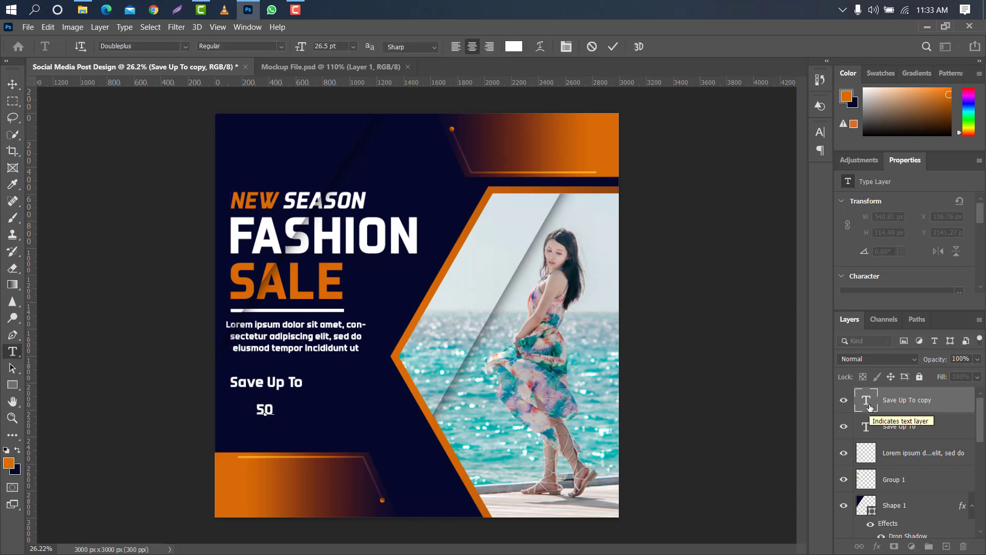
{"action": "type", "text": "50%OFF"}
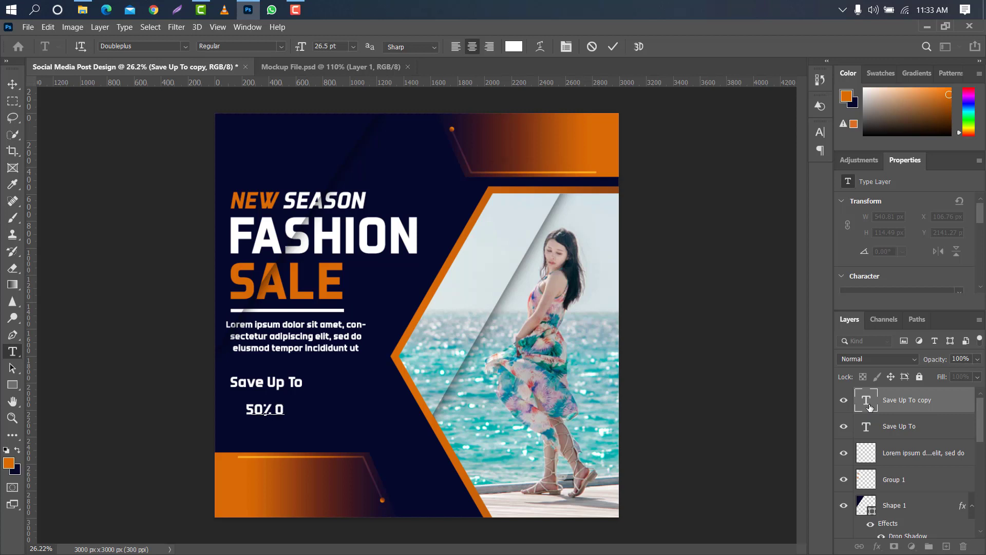
{"action": "left_click", "coordinate": [613, 47]}
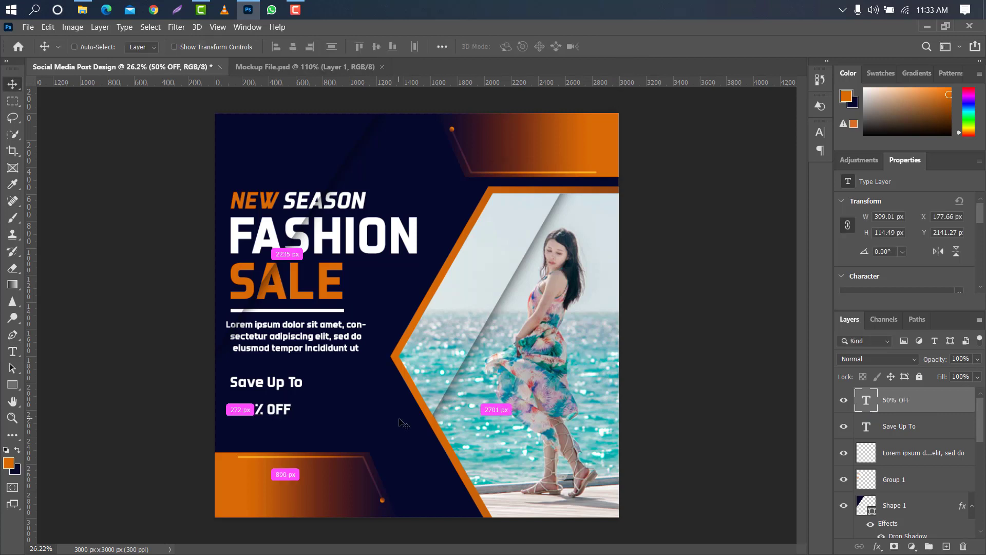
Enlarge the "50% OFF" text to about 617 px wide and place it at about X 119, Y 2116 px.
{"action": "key", "text": "ctrl+t"}
{"action": "left_click_drag", "start_coordinate": [294, 416], "coordinate": [315, 421]}
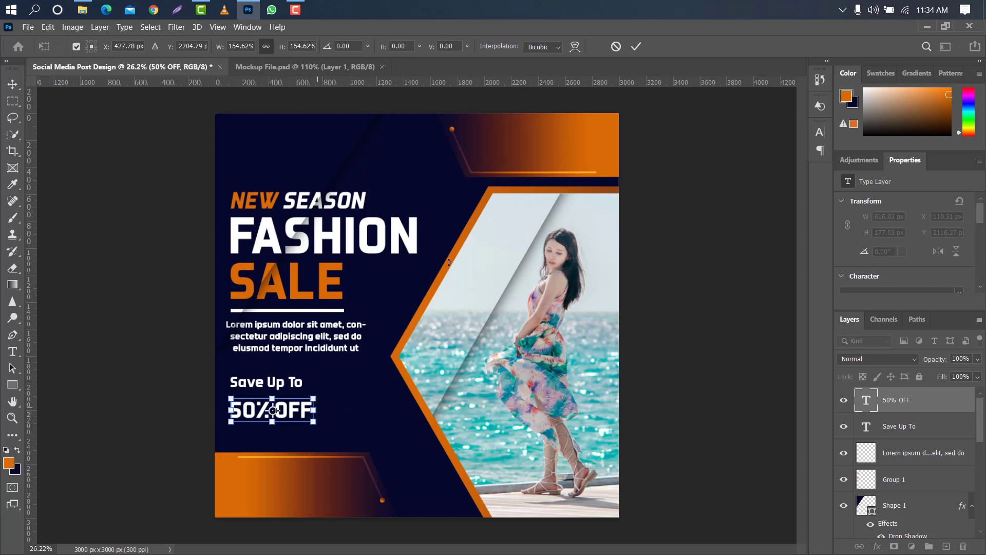
{"action": "left_click", "coordinate": [636, 46]}
Recolour the "50% OFF" text orange by sampling the solid orange end of the design's upper gradient banner.
{"action": "left_click", "coordinate": [820, 132]}
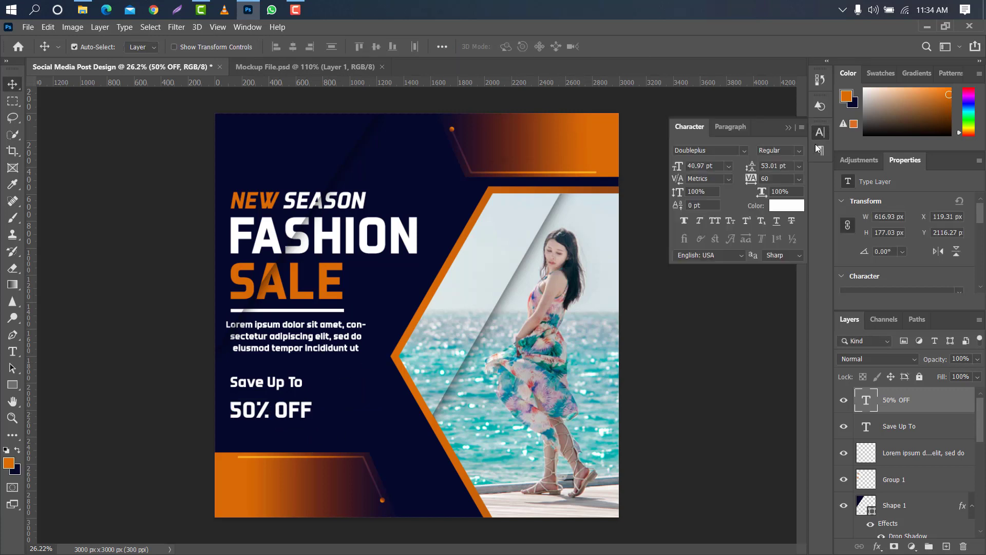
{"action": "left_click", "coordinate": [801, 204]}
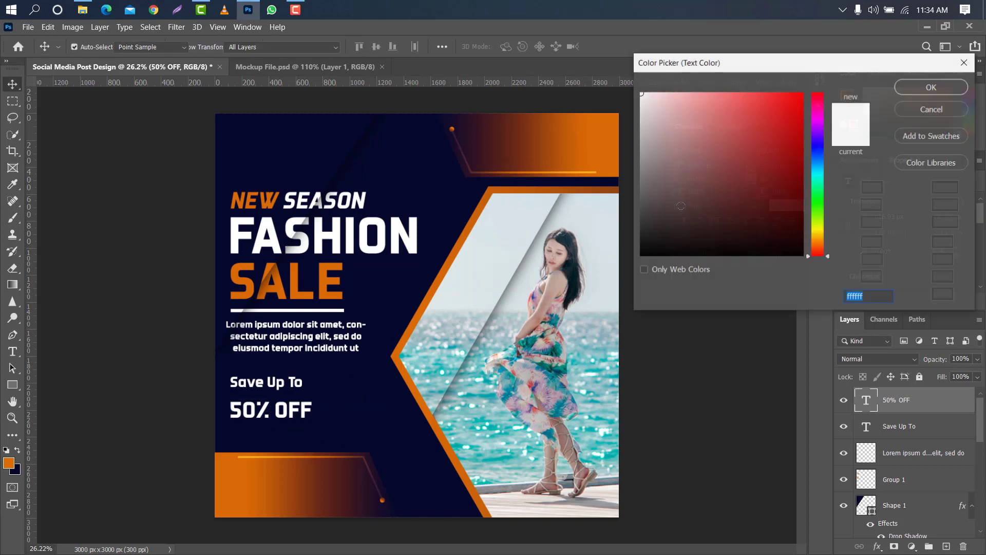
{"action": "left_click", "coordinate": [617, 127]}
{"action": "left_click", "coordinate": [898, 87]}
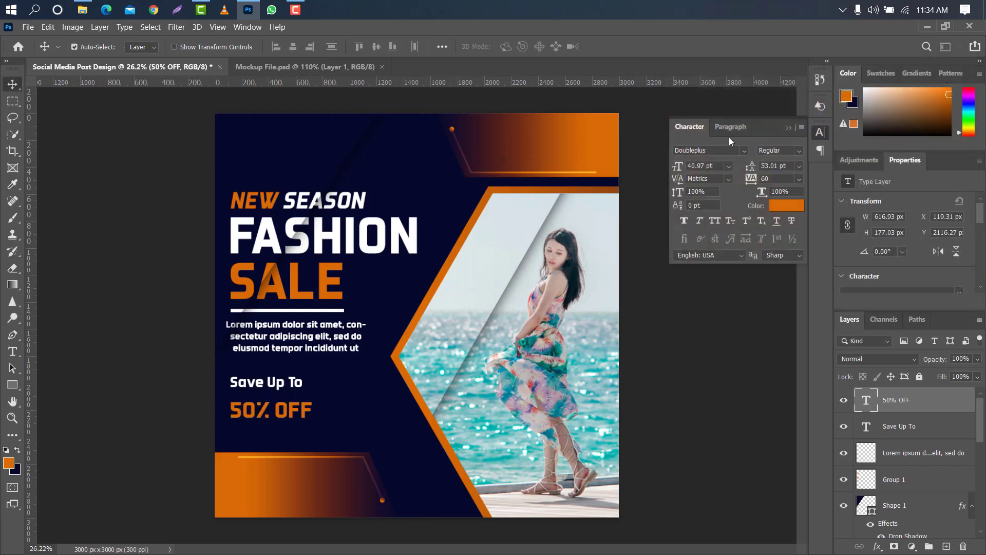
{"action": "left_click", "coordinate": [789, 128]}
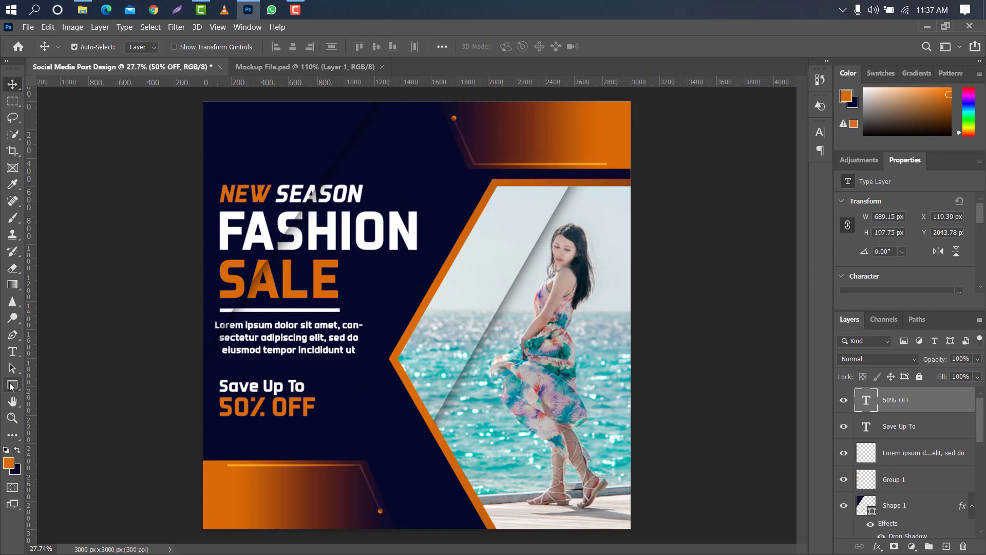
Draw an orange rectangle about 557 × 120 px on the lower gradient banner, at about X 123, Y 2685 px.
{"action": "left_click", "coordinate": [12, 385]}
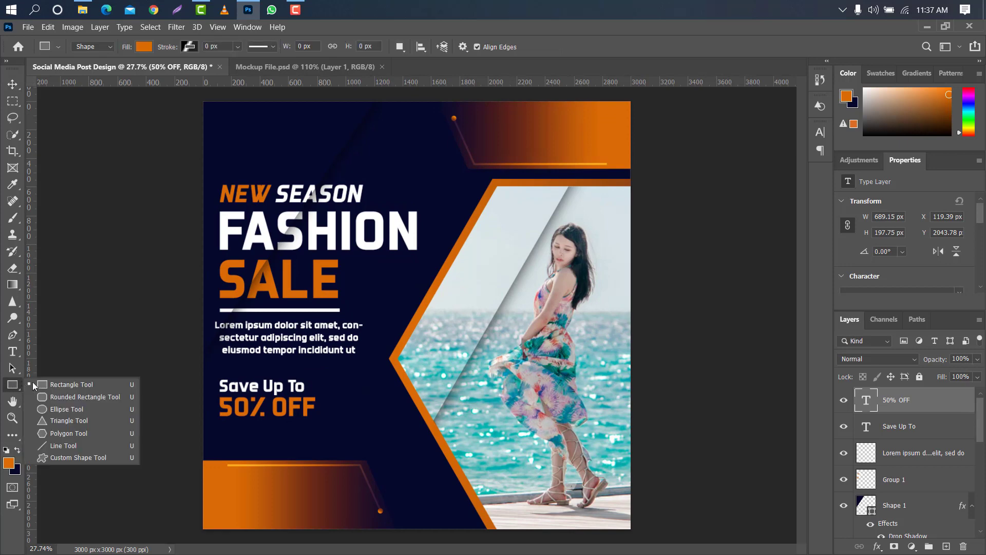
{"action": "left_click", "coordinate": [44, 387]}
{"action": "scroll", "coordinate": [249, 495], "scroll_direction": "up", "scroll_amount": 3}
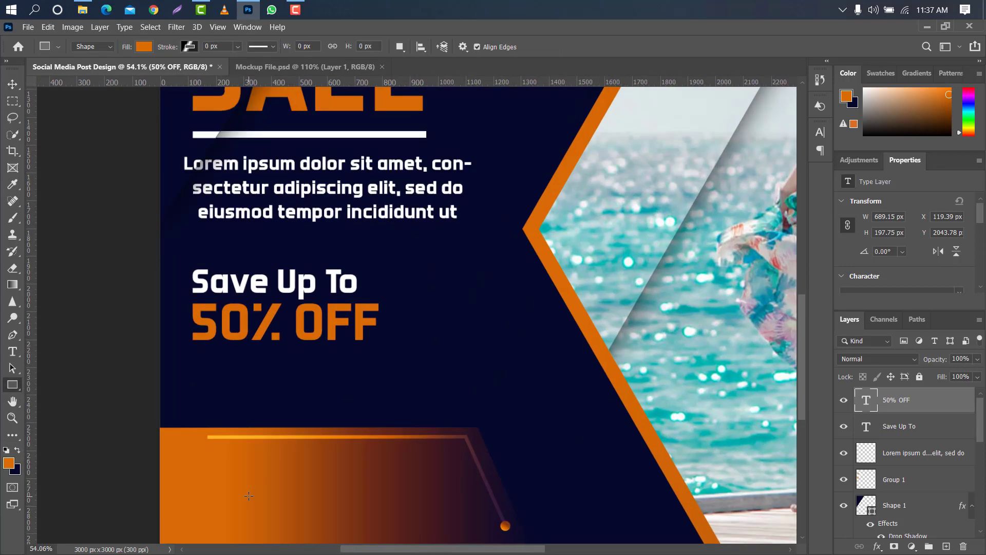
{"action": "scroll", "coordinate": [806, 332], "scroll_direction": "down", "scroll_amount": 3}
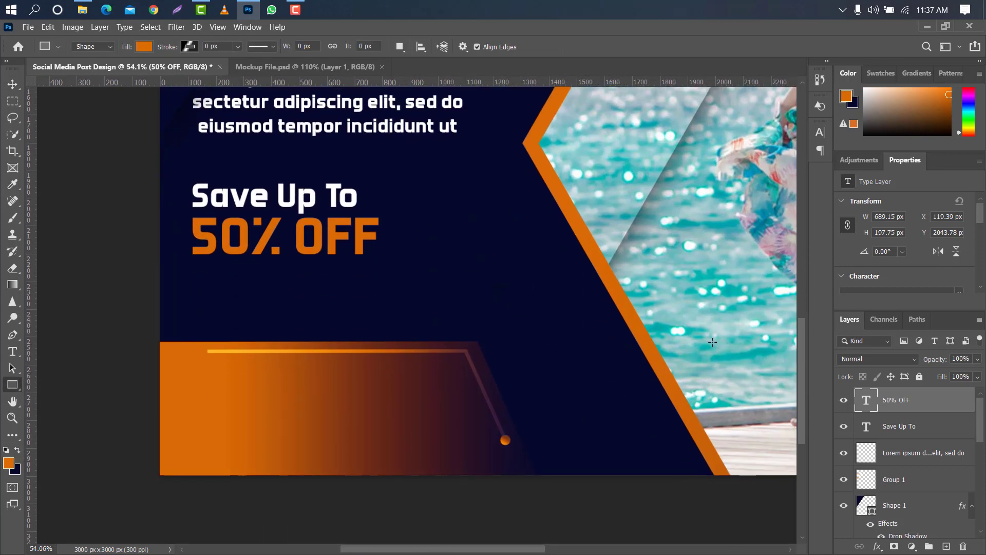
{"action": "left_click_drag", "start_coordinate": [194, 388], "coordinate": [349, 420]}
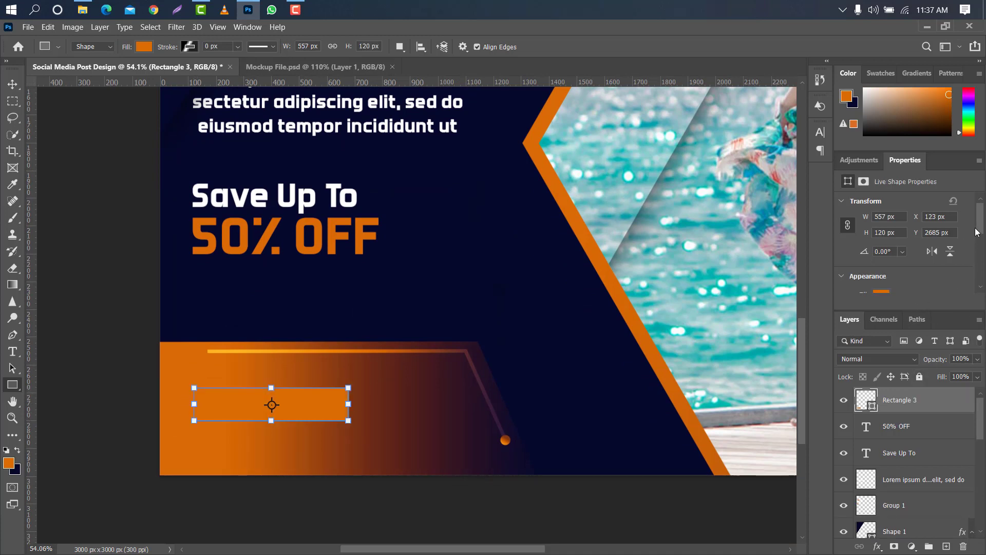
Round the banner rectangle's corners to 60 px and change its fill to white.
{"action": "left_click_drag", "start_coordinate": [979, 227], "coordinate": [979, 266]}
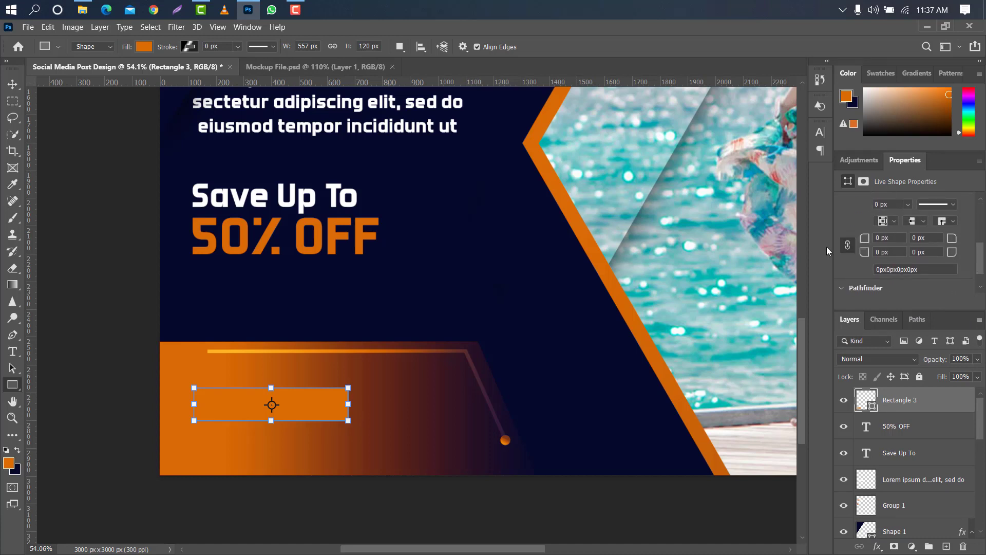
{"action": "left_click_drag", "start_coordinate": [868, 236], "coordinate": [984, 235]}
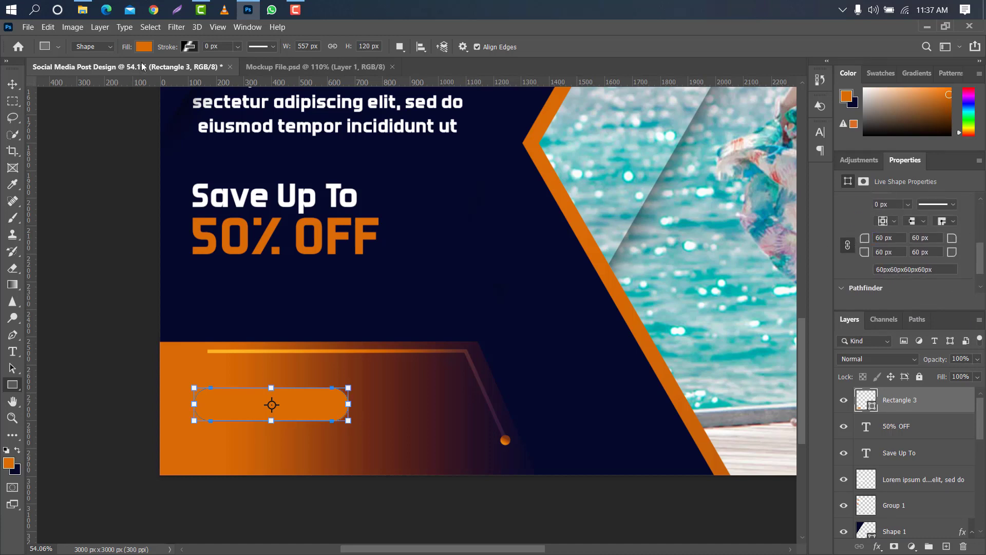
{"action": "left_click", "coordinate": [144, 47]}
{"action": "left_click", "coordinate": [75, 113]}
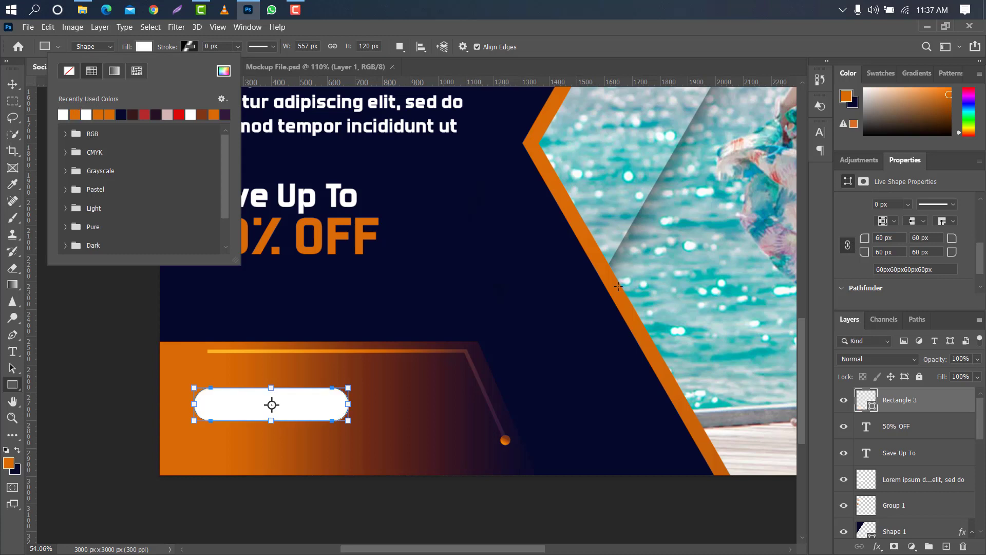
{"action": "key", "text": "Return"}
{"action": "left_click", "coordinate": [12, 86]}
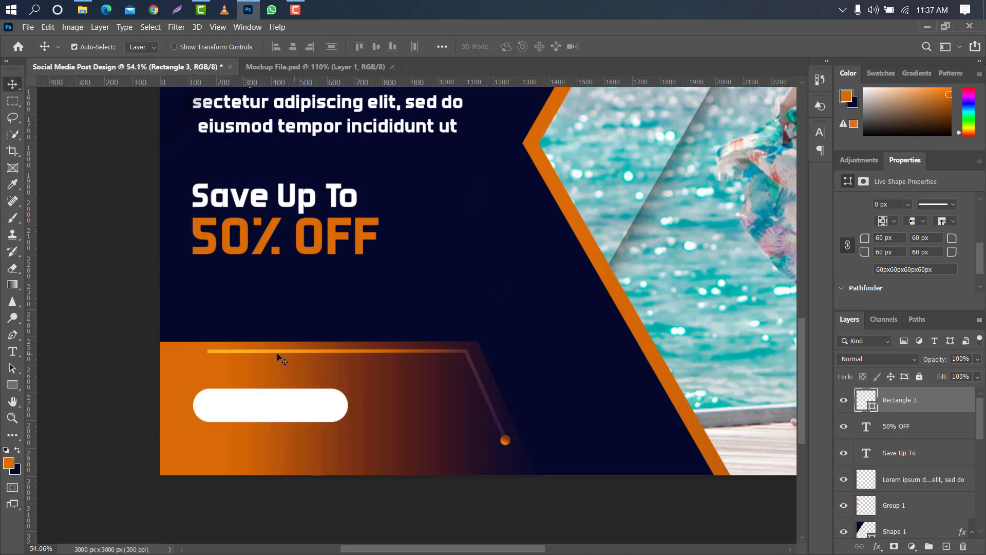
Add the text "SHOP NOW" above the white rounded rectangle, coloured navy 05092c by sampling the design's background.
{"action": "key", "text": "t"}
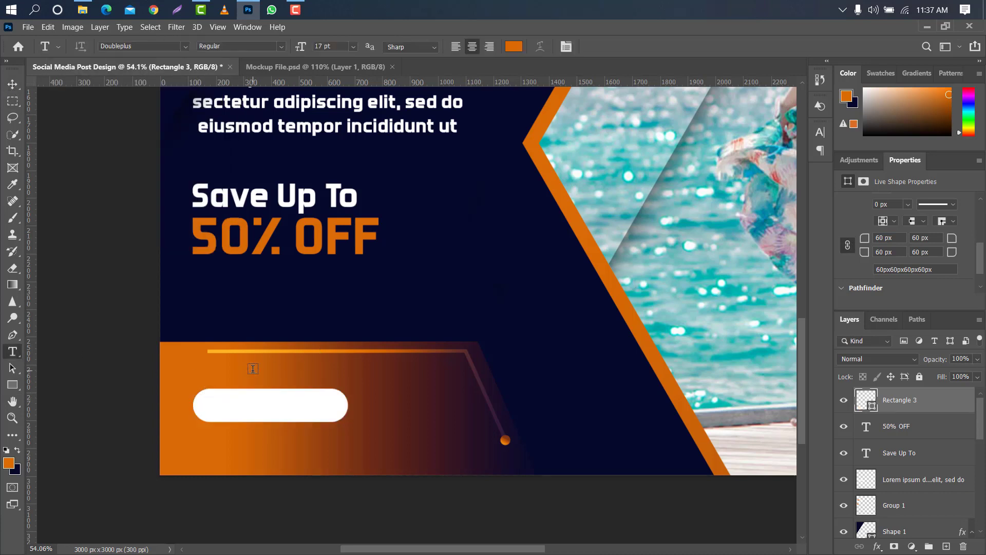
{"action": "left_click", "coordinate": [253, 370]}
{"action": "left_click", "coordinate": [514, 46]}
{"action": "left_click", "coordinate": [478, 238]}
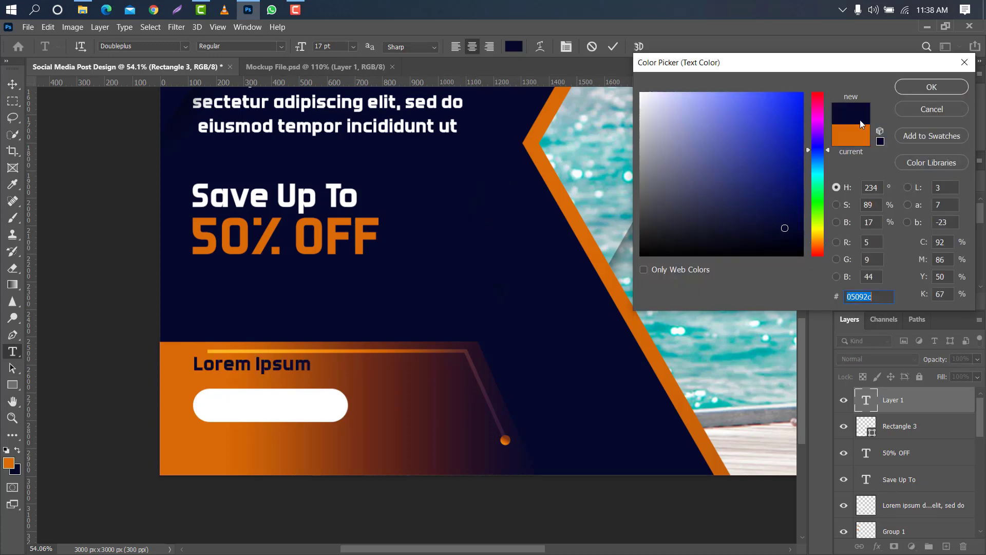
{"action": "left_click", "coordinate": [945, 86]}
{"action": "key", "text": "BackSpace"}
{"action": "type", "text": "S"}
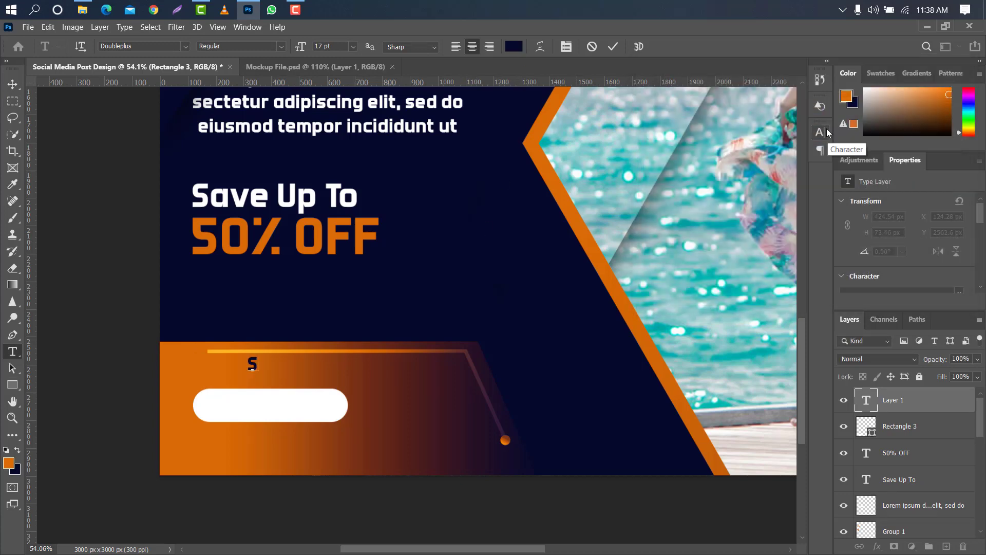
{"action": "type", "text": "HOP N"}
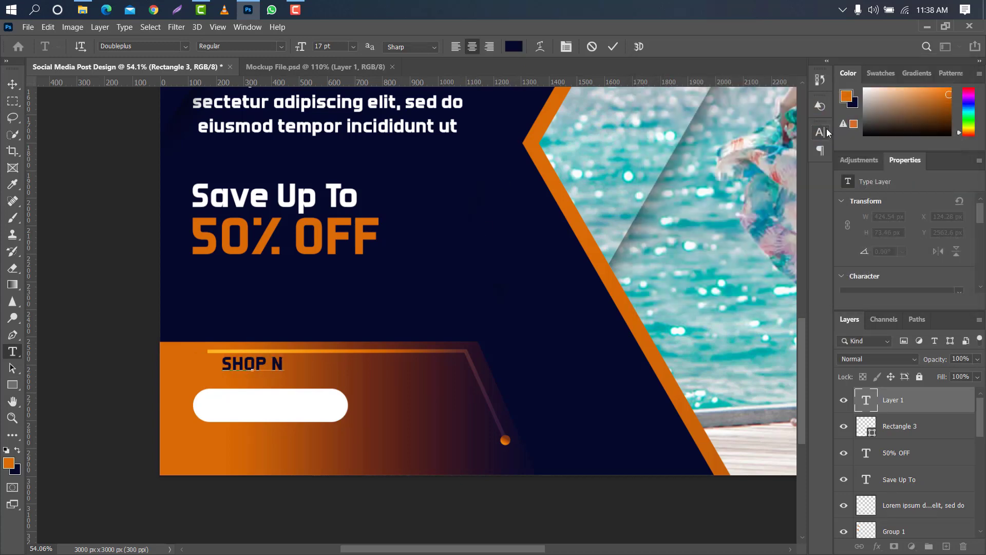
{"action": "type", "text": "OW"}
{"action": "left_click", "coordinate": [611, 47]}
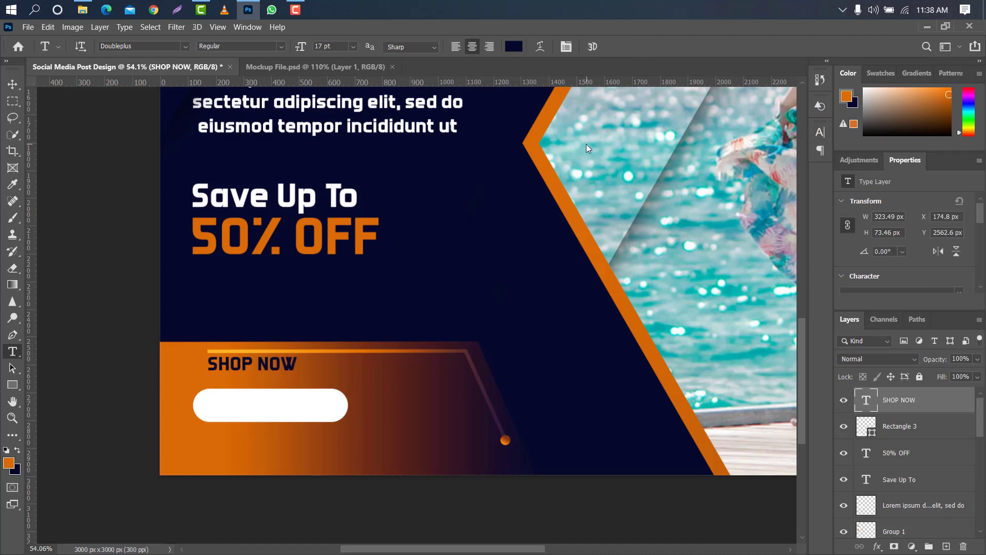
Move the "SHOP NOW" text down onto the white rounded rectangle.
{"action": "key", "text": "ctrl+t"}
{"action": "left_click_drag", "start_coordinate": [283, 371], "coordinate": [284, 412]}
{"action": "left_click", "coordinate": [636, 46]}
Set the "SHOP NOW" text's tracking to 180 and centre it in the white button, at about X 208, Y 2715 px.
{"action": "left_click", "coordinate": [821, 133]}
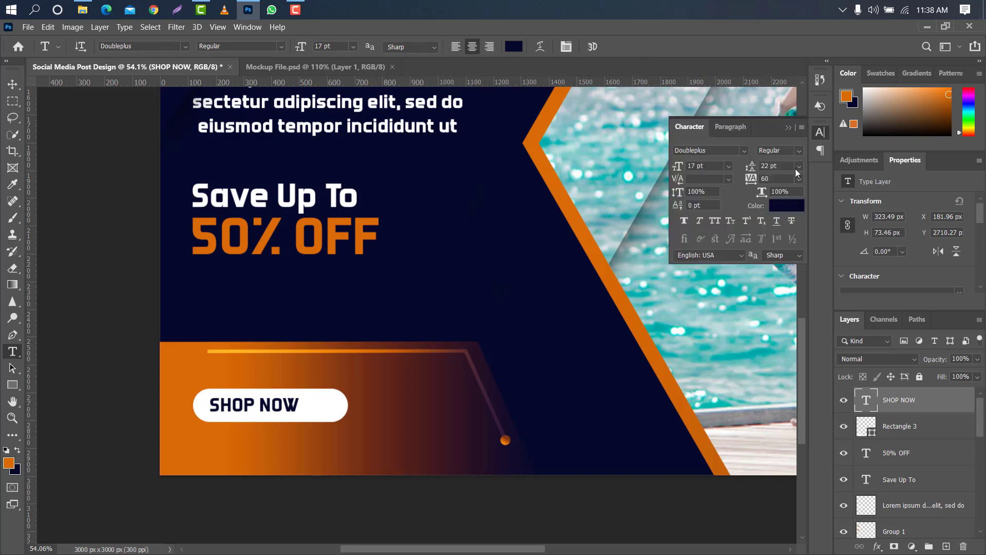
{"action": "left_click_drag", "start_coordinate": [754, 185], "coordinate": [808, 127]}
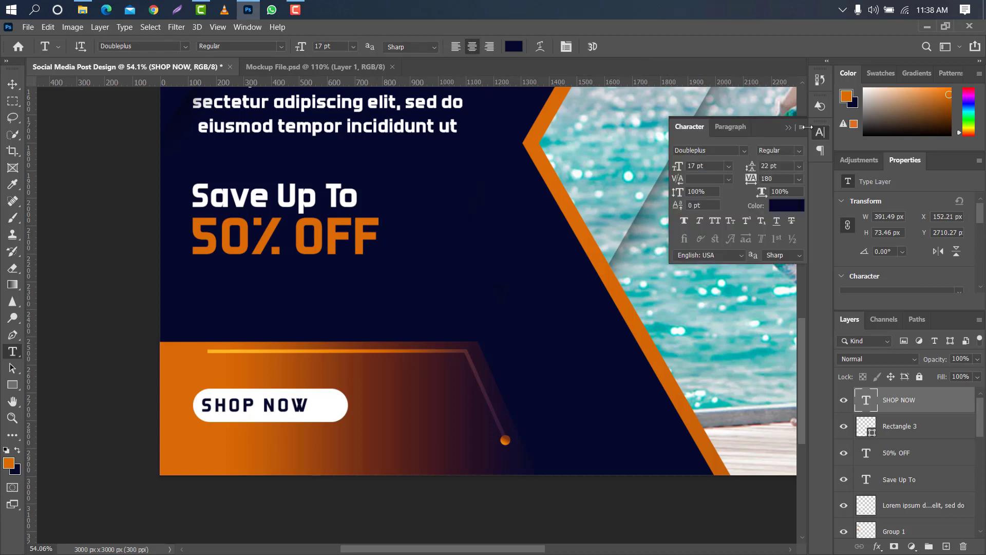
{"action": "left_click", "coordinate": [786, 128]}
{"action": "left_click", "coordinate": [14, 83]}
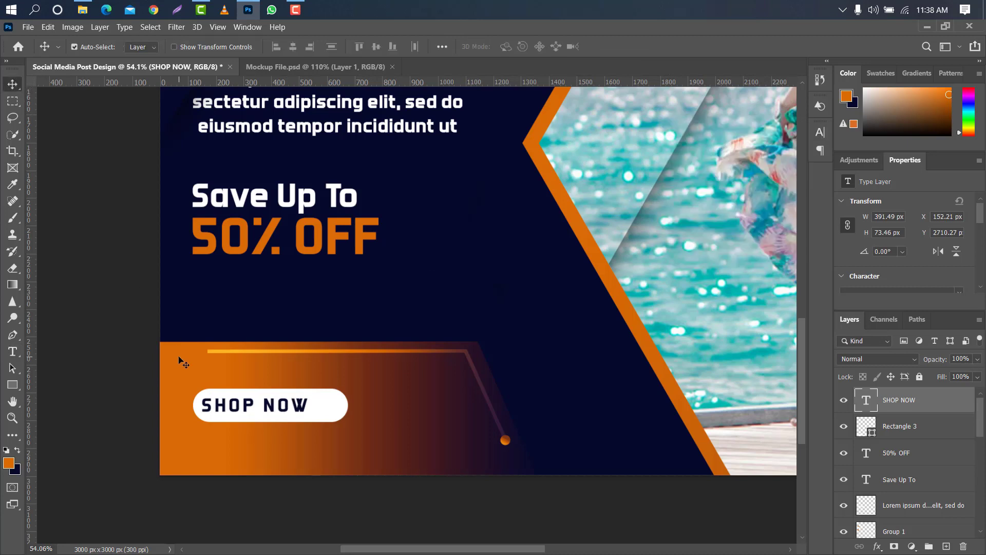
{"action": "left_click_drag", "start_coordinate": [255, 406], "coordinate": [271, 407]}
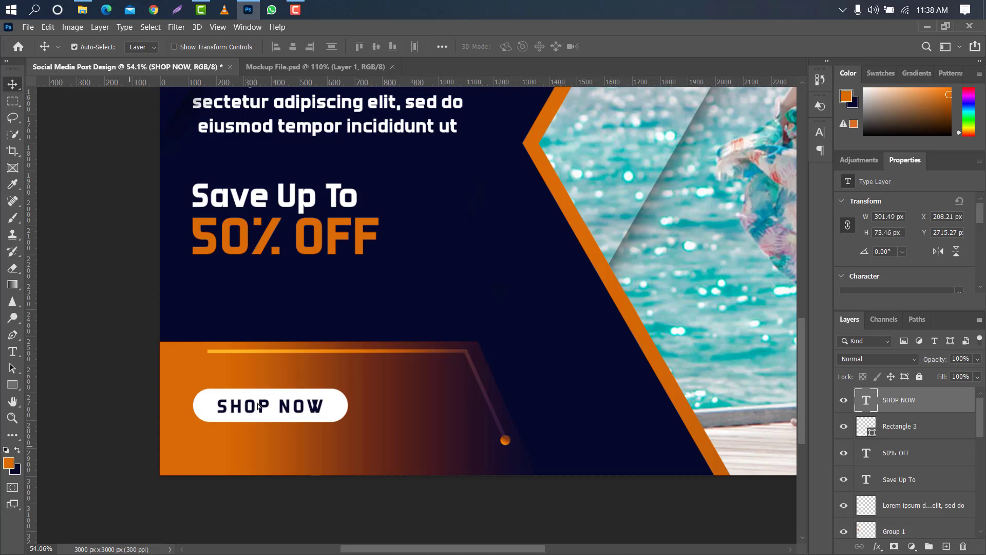
{"action": "key", "text": "t"}
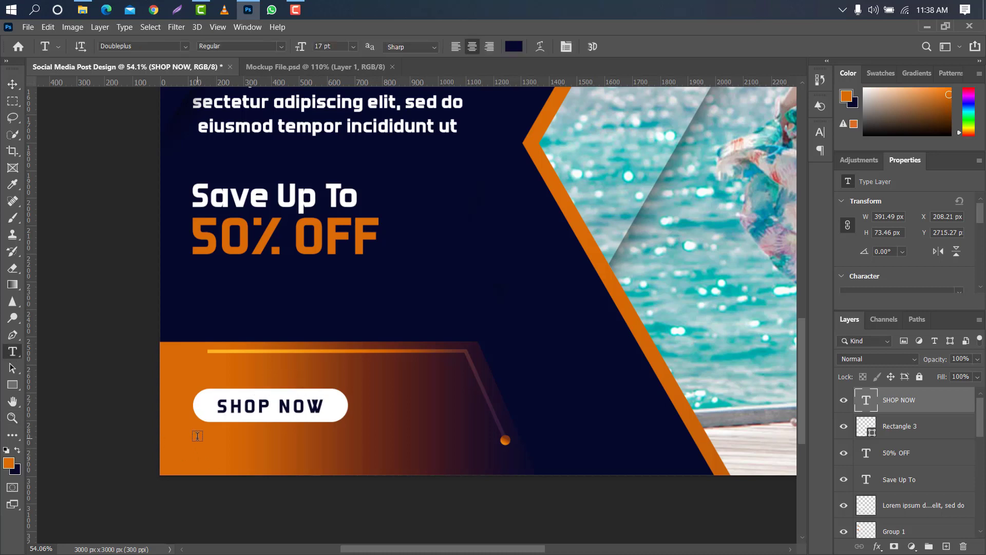
{"action": "left_click", "coordinate": [197, 436]}
{"action": "key", "text": "BackSpace"}
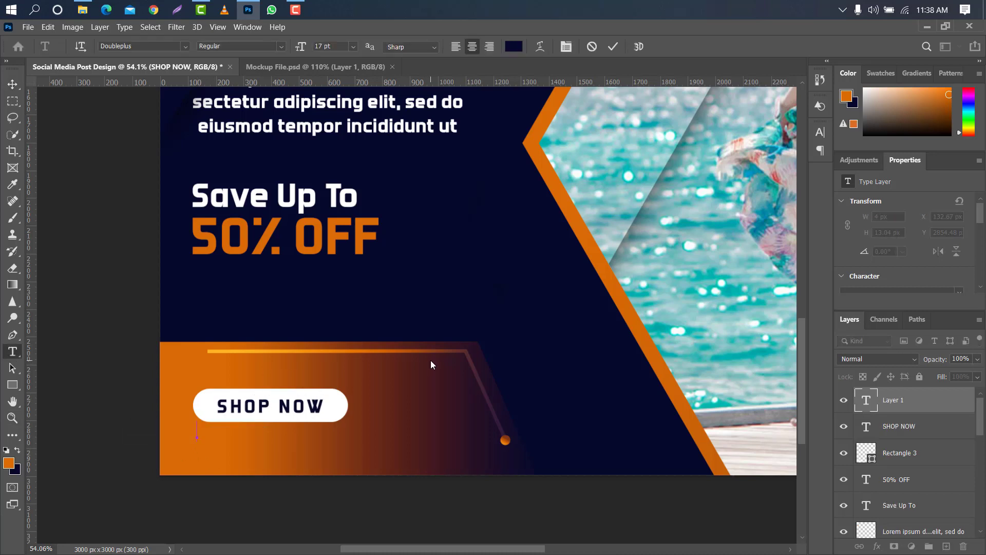
{"action": "type", "text": "www"}
{"action": "type", "text": ".you"}
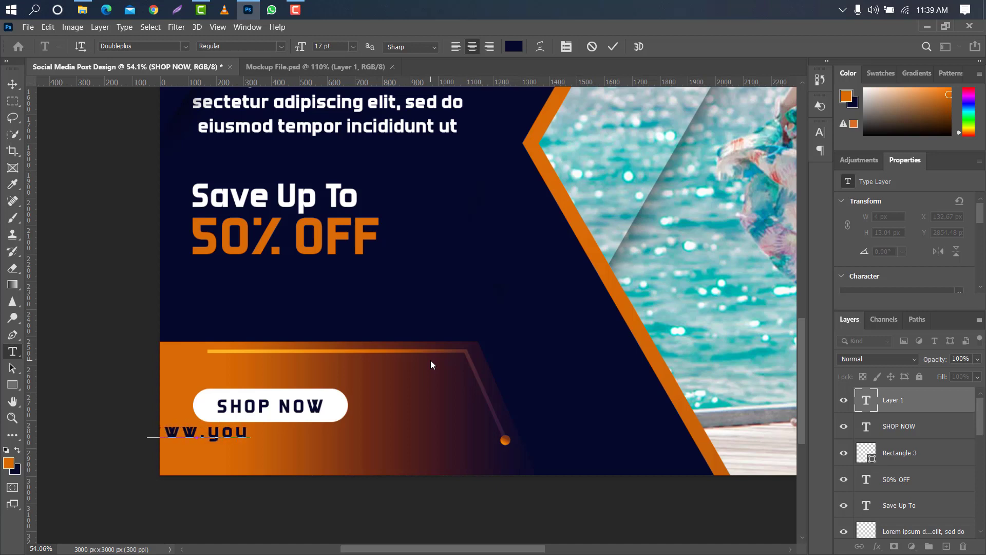
{"action": "type", "text": "rwebsite.com"}
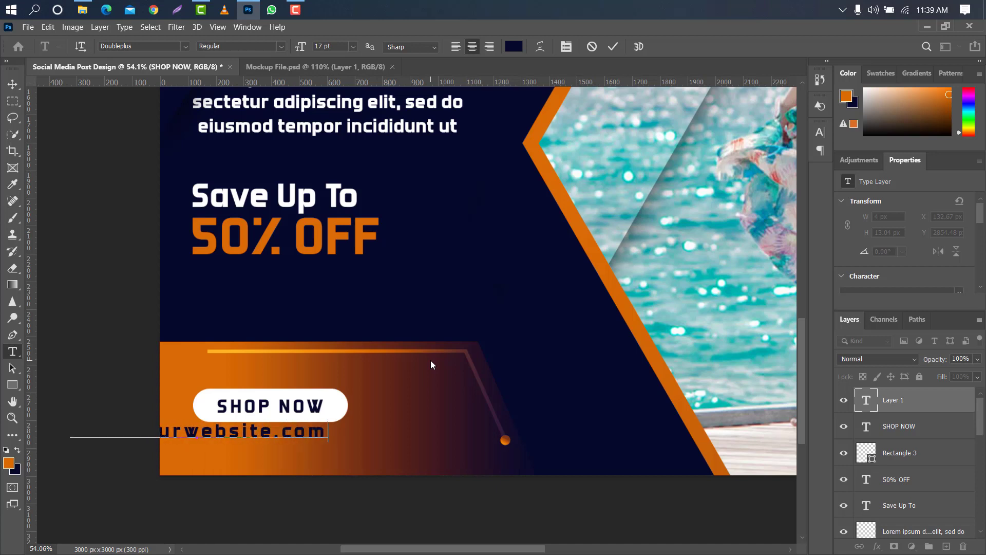
{"action": "left_click", "coordinate": [613, 46]}
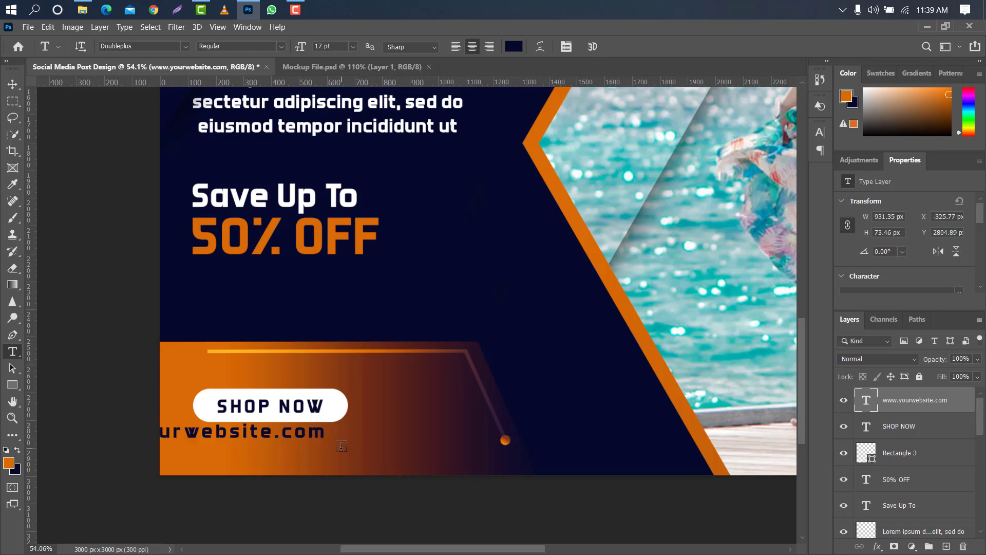
Scale the website text to about 71.9% and align it under the white button, at about X 119, Y 2814 px.
{"action": "key", "text": "ctrl+t"}
{"action": "left_click_drag", "start_coordinate": [278, 436], "coordinate": [381, 431]}
{"action": "key", "text": "Down"}
{"action": "key", "text": "Down"}
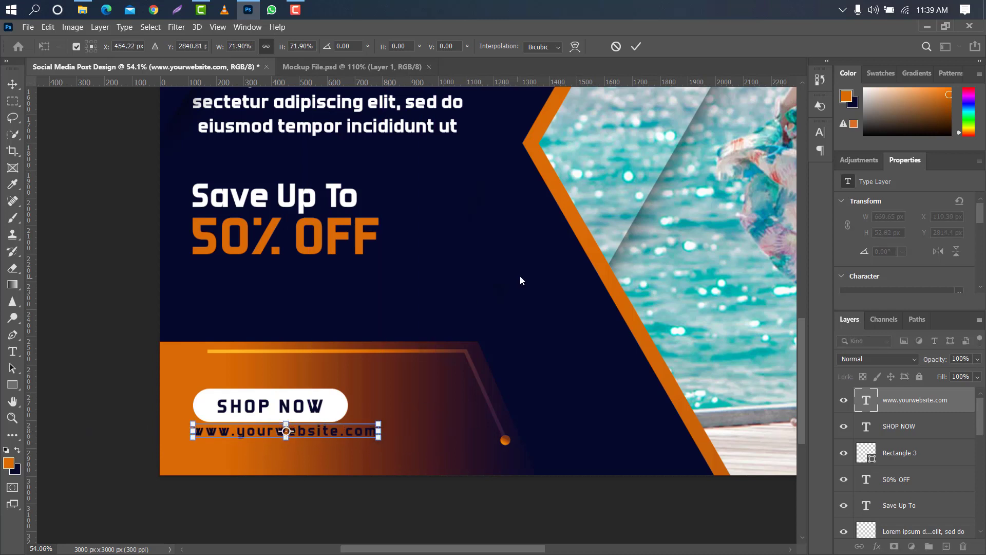
{"action": "left_click", "coordinate": [636, 46]}
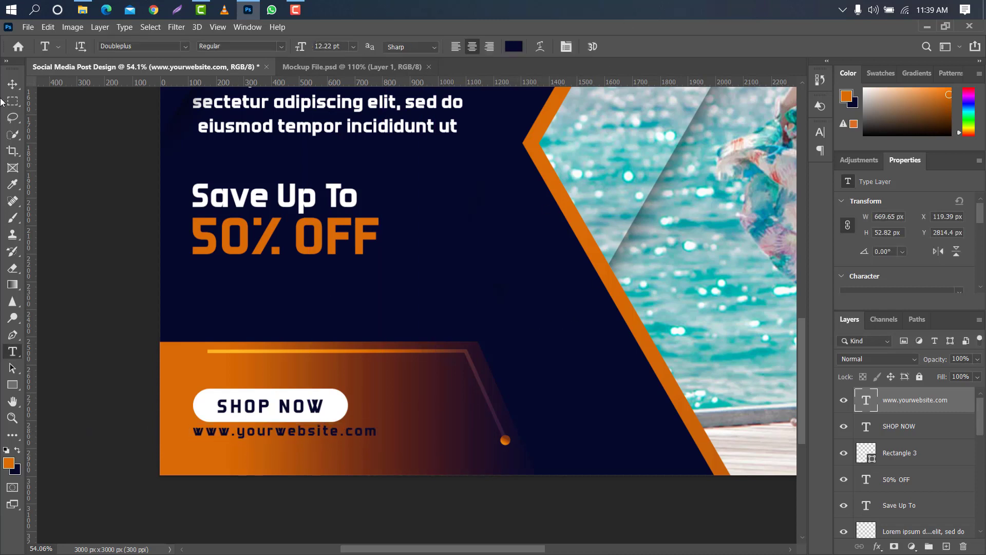
Change the website text's colour to white, ffffff.
{"action": "left_click", "coordinate": [816, 134]}
{"action": "left_click", "coordinate": [791, 203]}
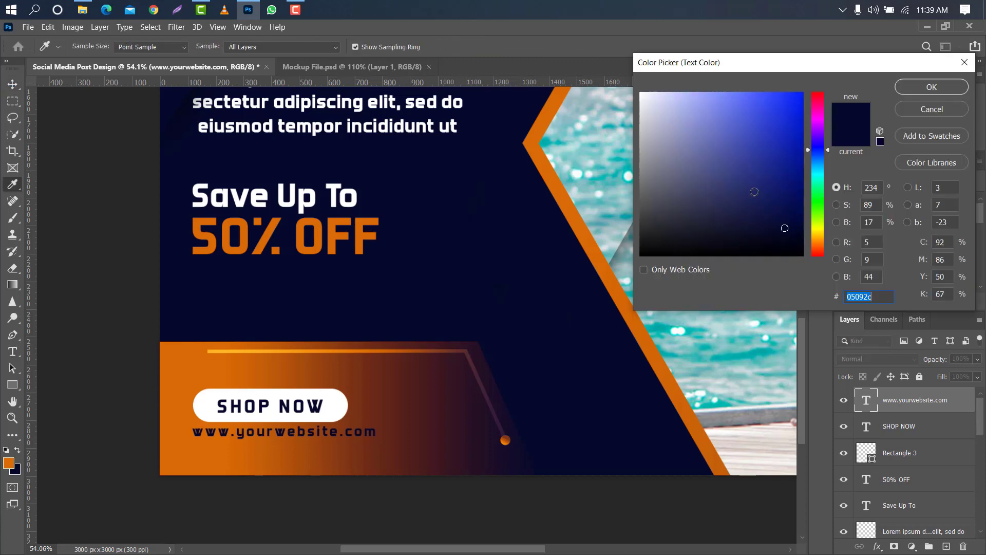
{"action": "type", "text": "ffffff"}
{"action": "left_click", "coordinate": [911, 87]}
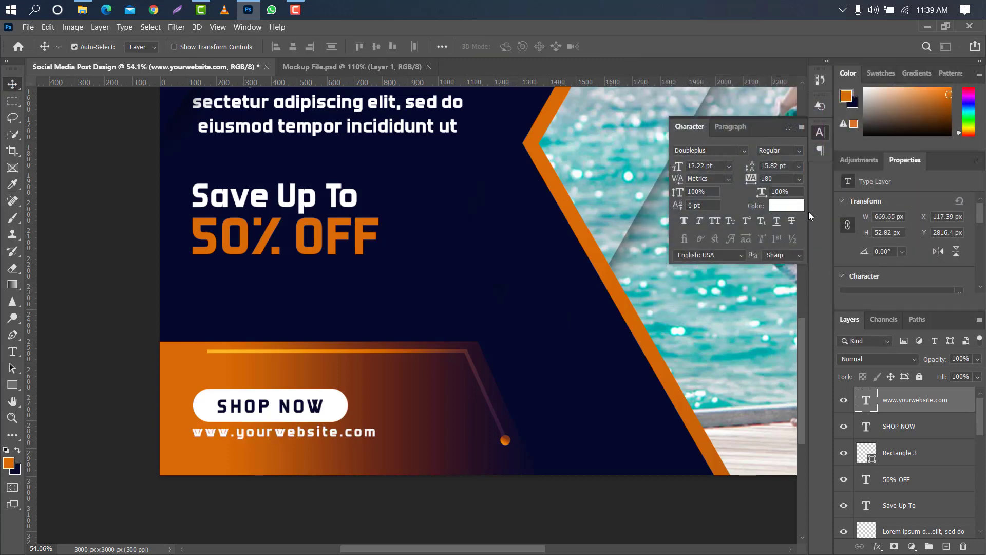
Set the website text's tracking to 260 and realign it with the button's edge, at about X 120, Y 2826 px.
{"action": "left_click_drag", "start_coordinate": [749, 181], "coordinate": [751, 180]}
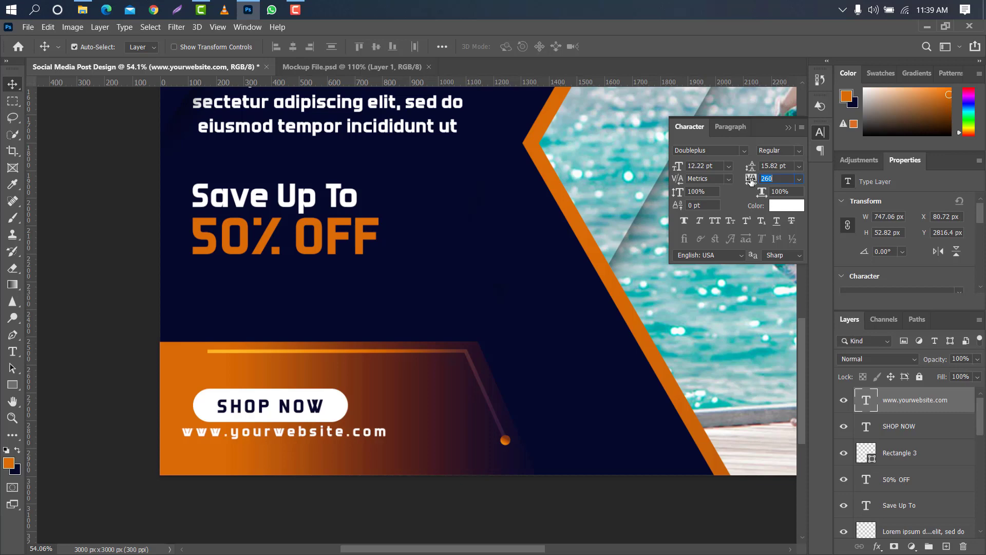
{"action": "left_click", "coordinate": [789, 128]}
{"action": "key", "text": "Right"}
{"action": "key", "text": "Right"}
{"action": "key", "text": "Right"}
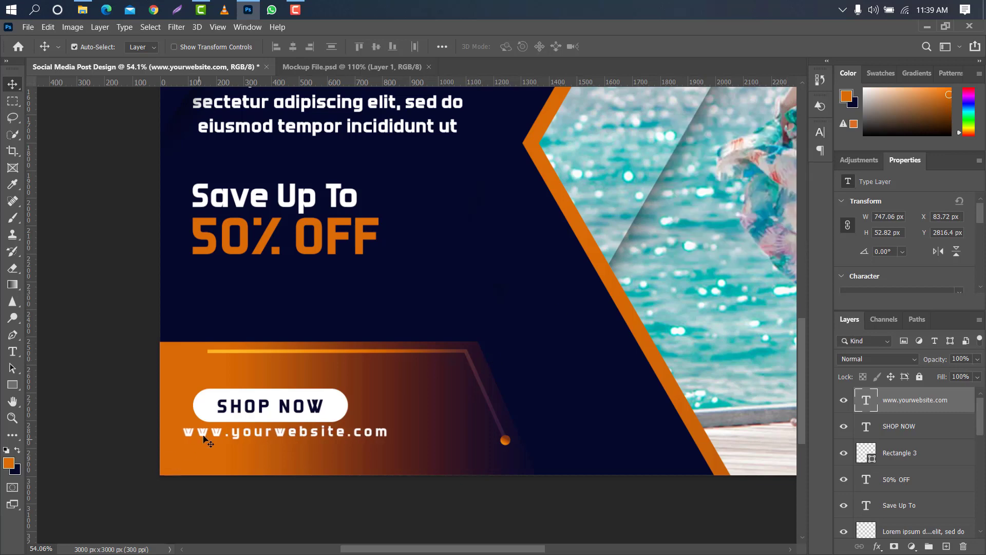
{"action": "left_click_drag", "start_coordinate": [212, 431], "coordinate": [227, 436]}
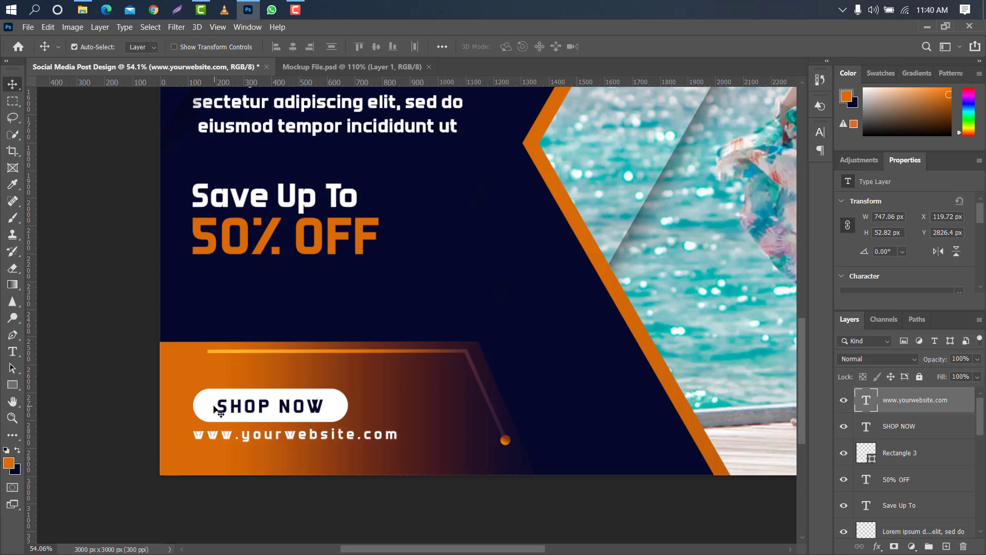
Duplicate the "SHOP NOW" text layer and move the copy onto the upper gradient banner, at about X 2044, Y 101 px.
{"action": "scroll", "coordinate": [214, 407], "scroll_direction": "down", "scroll_amount": 8}
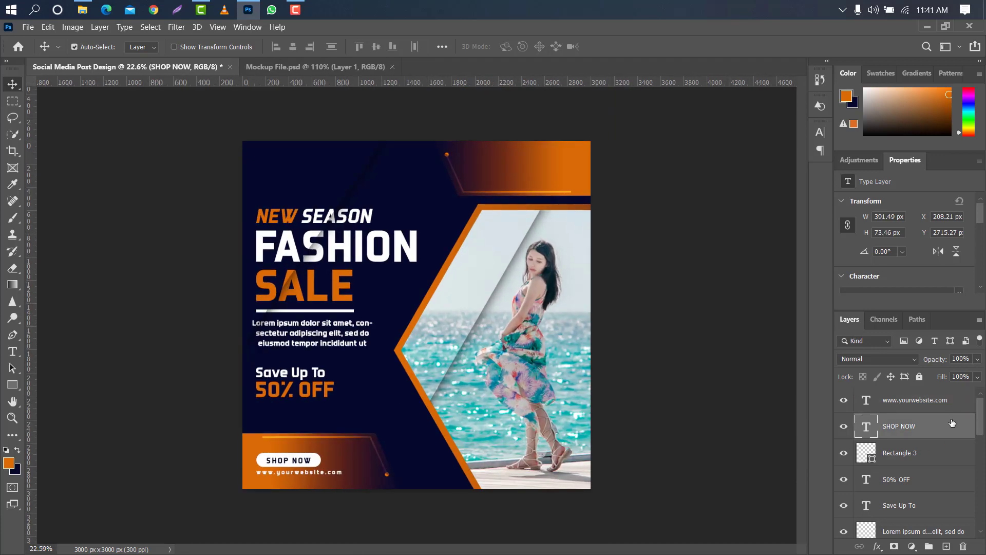
{"action": "left_click_drag", "start_coordinate": [953, 422], "coordinate": [946, 546]}
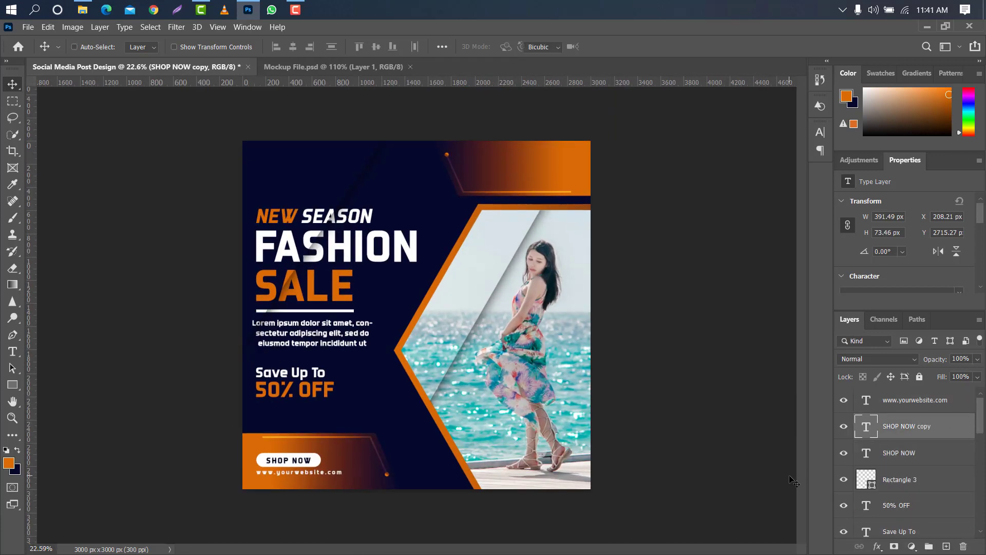
{"action": "key", "text": "ctrl+t"}
{"action": "scroll", "coordinate": [274, 498], "scroll_direction": "up", "scroll_amount": 2}
{"action": "left_click_drag", "start_coordinate": [275, 499], "coordinate": [558, 111]}
{"action": "scroll", "coordinate": [558, 112], "scroll_direction": "up", "scroll_amount": 3}
{"action": "left_click", "coordinate": [637, 47]}
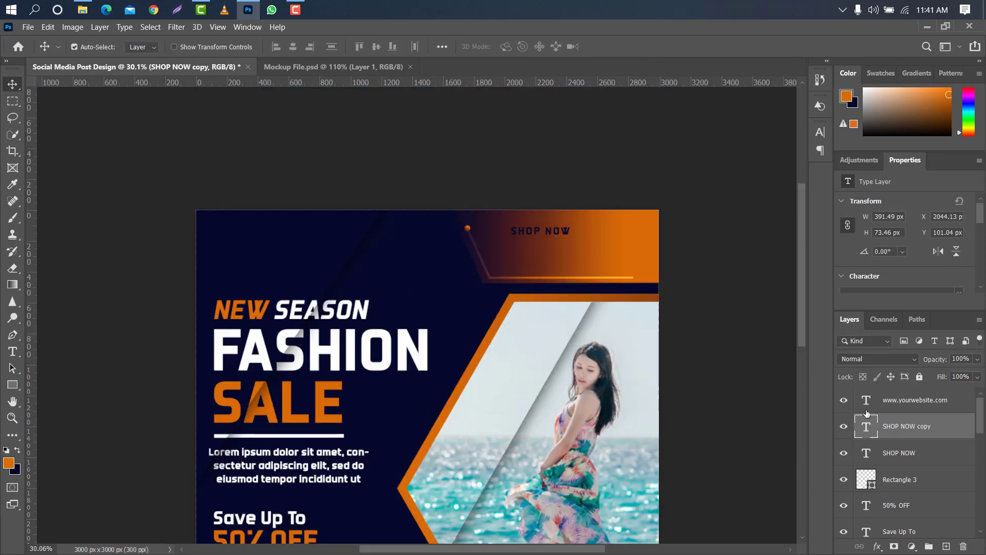
Change the upper banner copy's text to "FOLLOW US:".
{"action": "double_click", "coordinate": [868, 429]}
{"action": "key", "text": "BackSpace"}
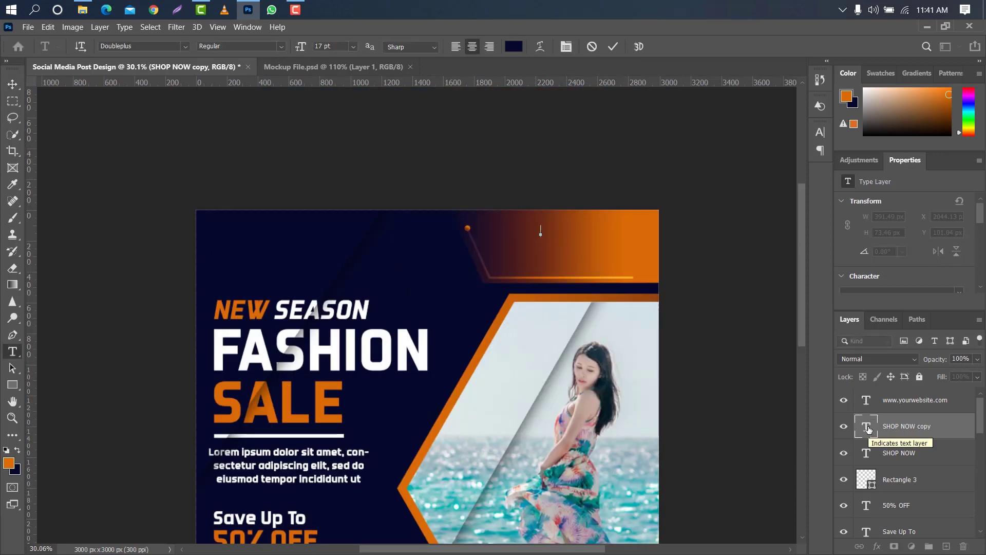
{"action": "type", "text": "FOLLOW US:"}
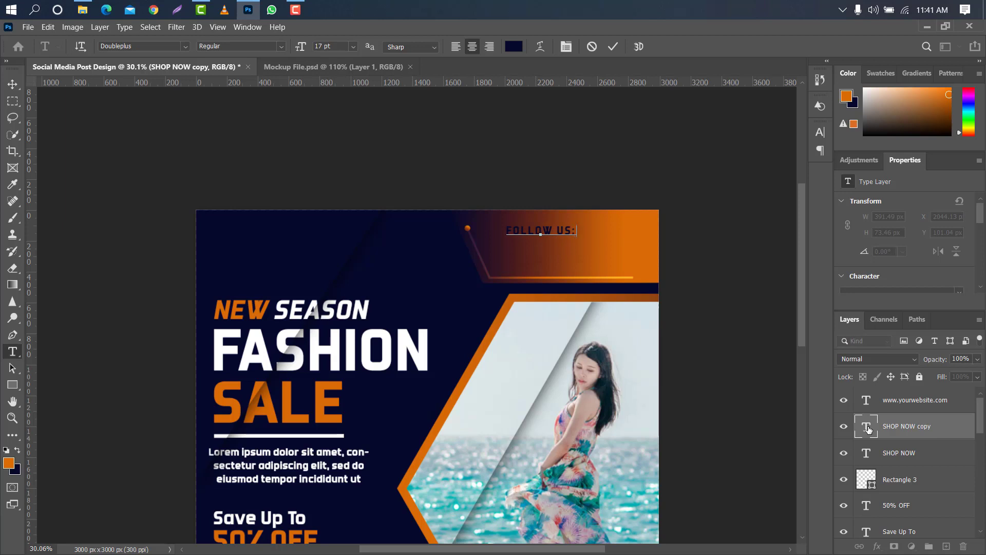
{"action": "left_click", "coordinate": [613, 47]}
Recolour the "FOLLOW US:" text white, ffffff.
{"action": "left_click", "coordinate": [821, 132]}
{"action": "left_click", "coordinate": [798, 212]}
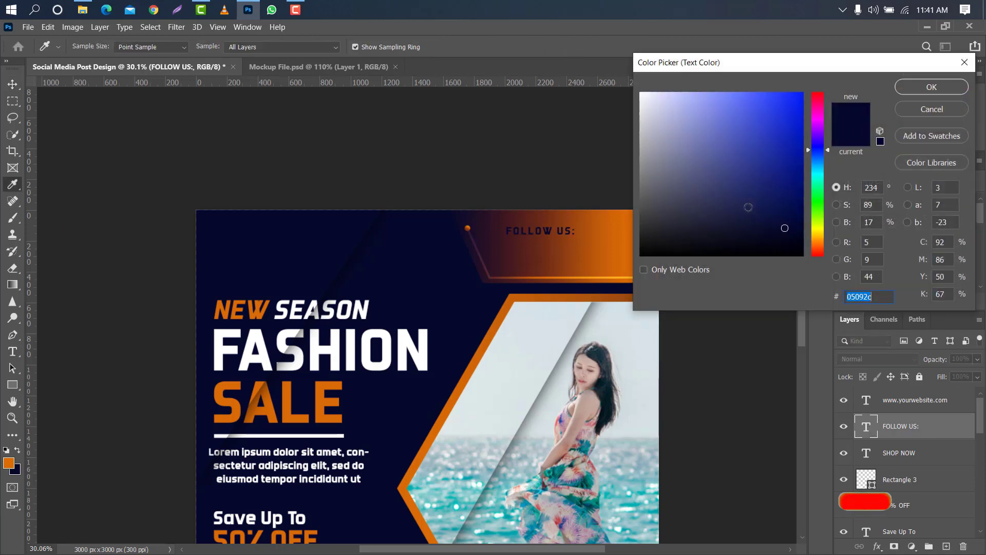
{"action": "left_click_drag", "start_coordinate": [748, 207], "coordinate": [614, 72]}
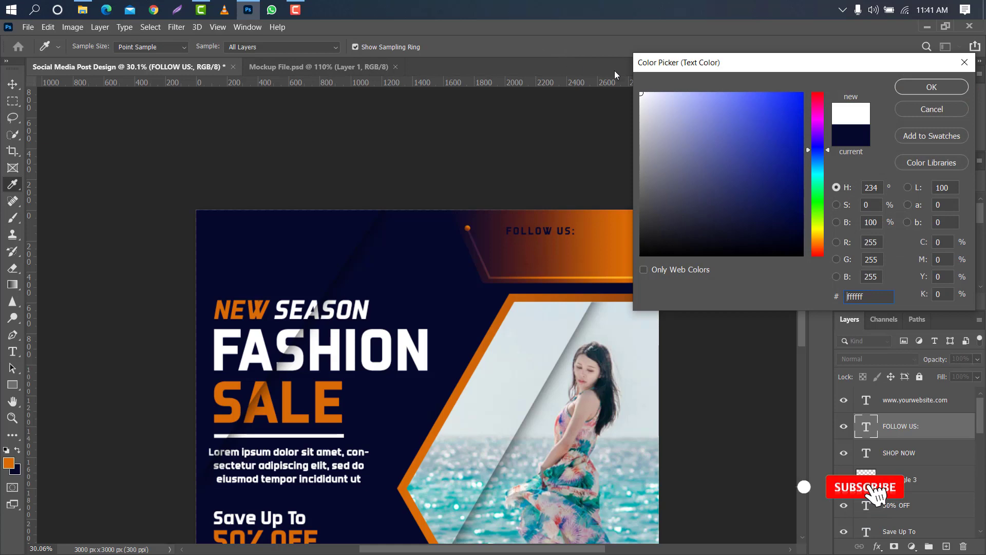
{"action": "left_click", "coordinate": [911, 87]}
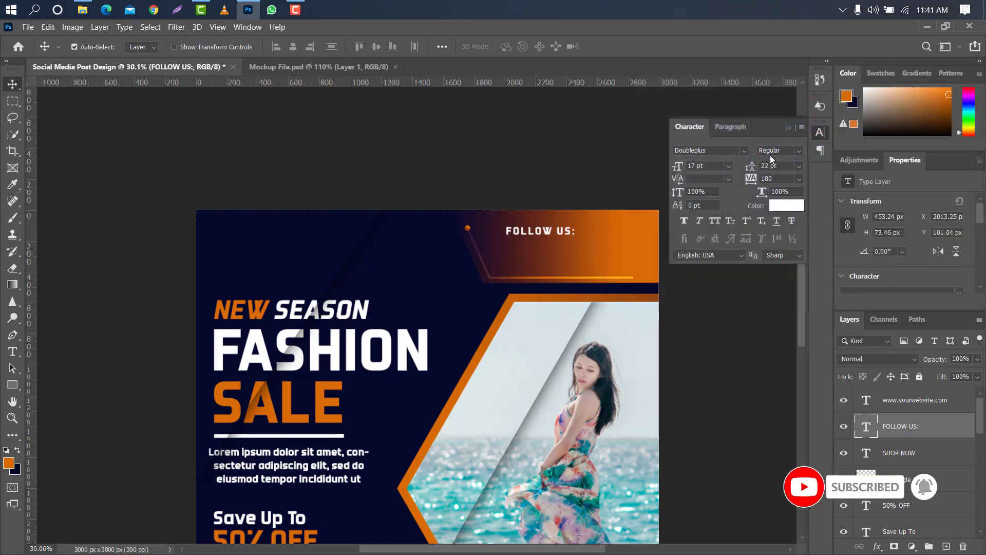
{"action": "left_click", "coordinate": [788, 128]}
Scale the "FOLLOW US:" text to about 135% and shift it toward the banner's outer edge, at about X 2311, Y 94 px.
{"action": "key", "text": "ctrl+t"}
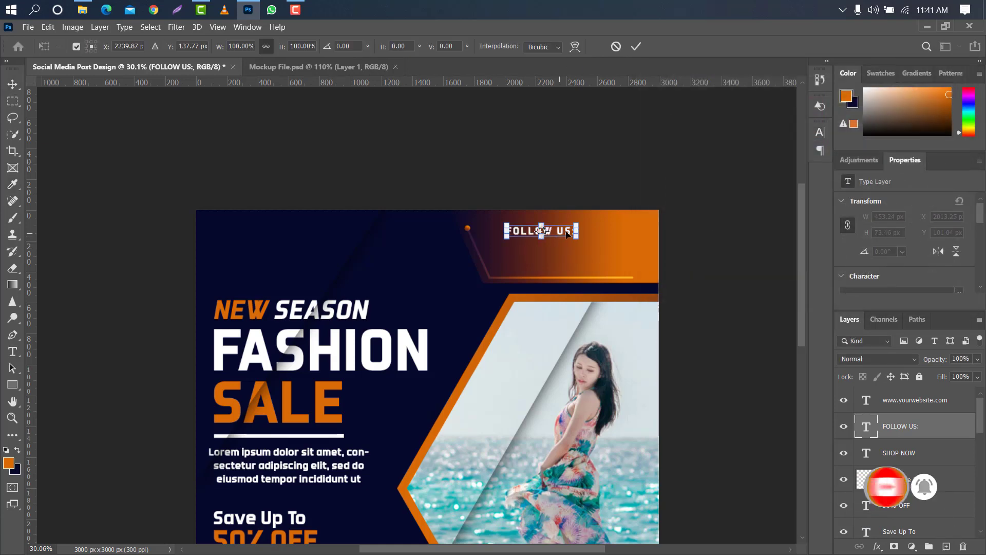
{"action": "left_click_drag", "start_coordinate": [577, 226], "coordinate": [606, 227]}
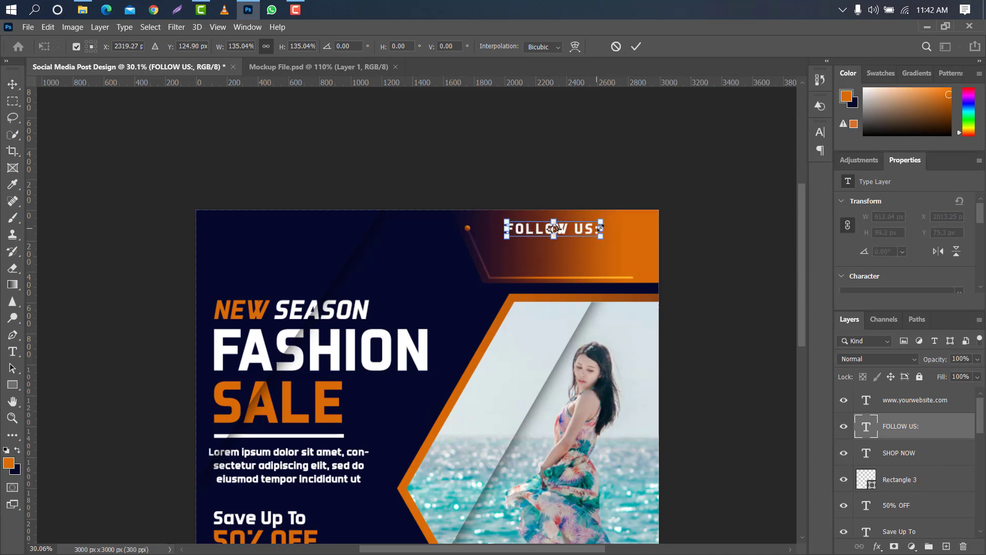
{"action": "left_click", "coordinate": [638, 48]}
{"action": "scroll", "coordinate": [400, 103], "scroll_direction": "down", "scroll_amount": 2}
{"action": "left_click_drag", "start_coordinate": [539, 183], "coordinate": [548, 184]}
Switch to File Explorer and bring the iconfinder Facebook and Twitter PNGs and "pngegg (1).png" from the Icon folder into the Photoshop document.
{"action": "left_click", "coordinate": [82, 10]}
{"action": "left_click", "coordinate": [525, 288]}
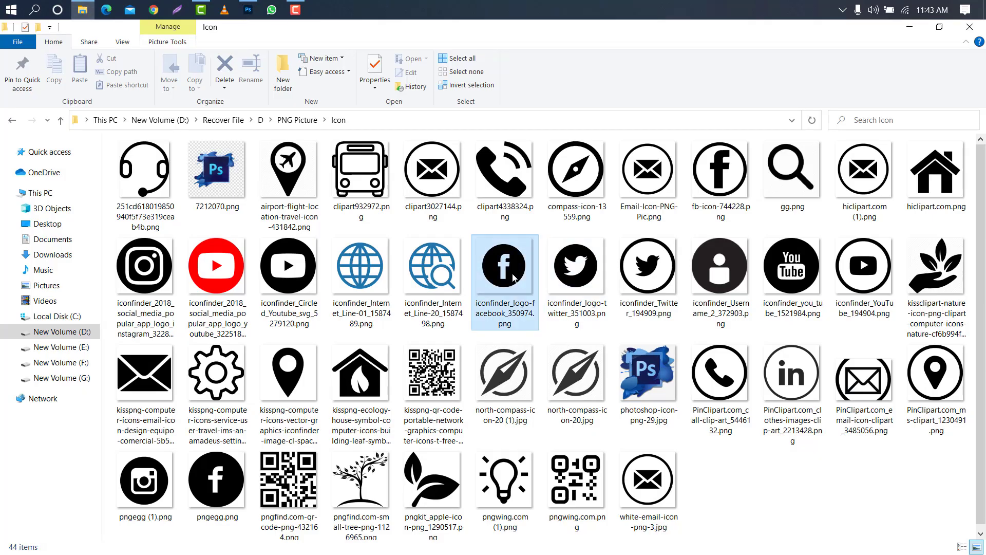
{"action": "left_click", "coordinate": [590, 265], "text": "ctrl"}
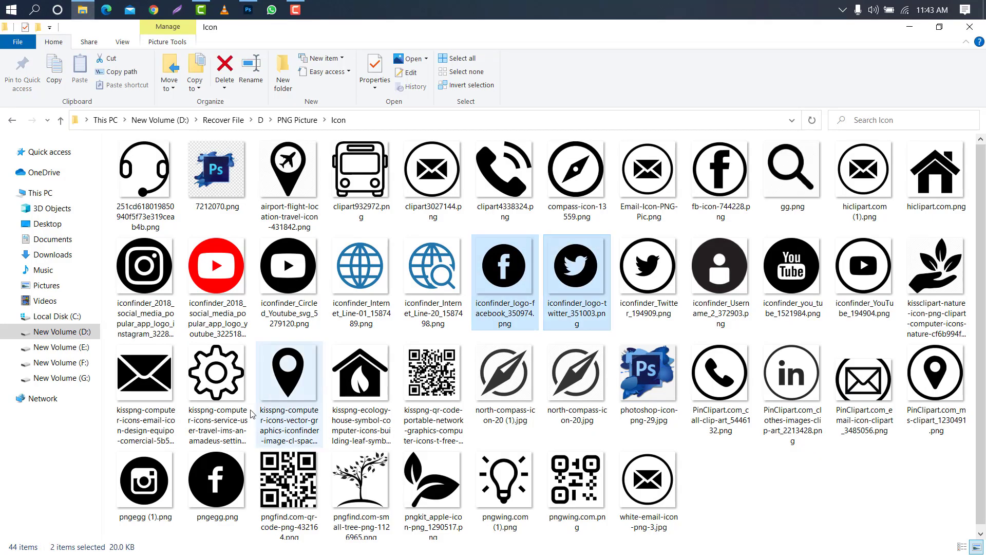
{"action": "left_click", "coordinate": [146, 482], "text": "ctrl"}
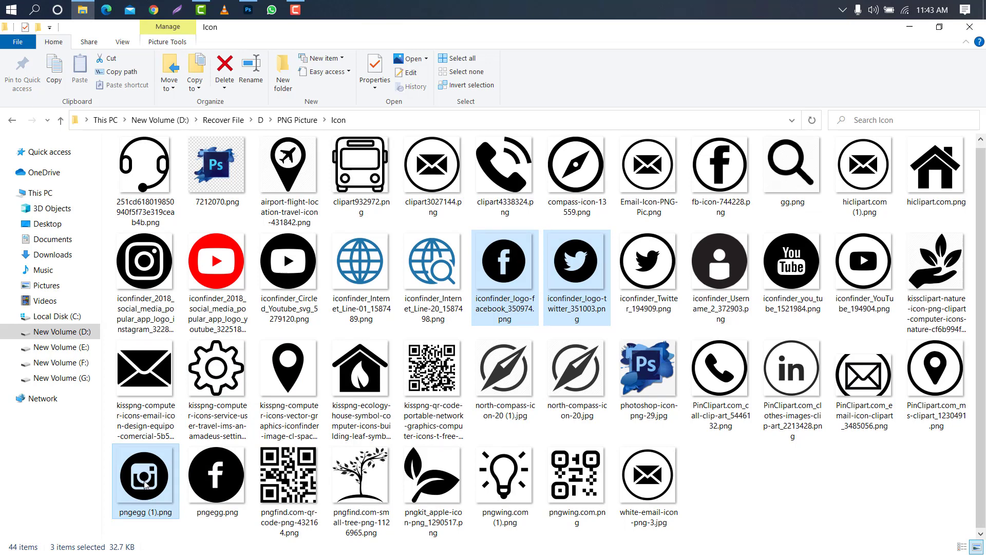
{"action": "left_click_drag", "start_coordinate": [146, 457], "coordinate": [523, 197]}
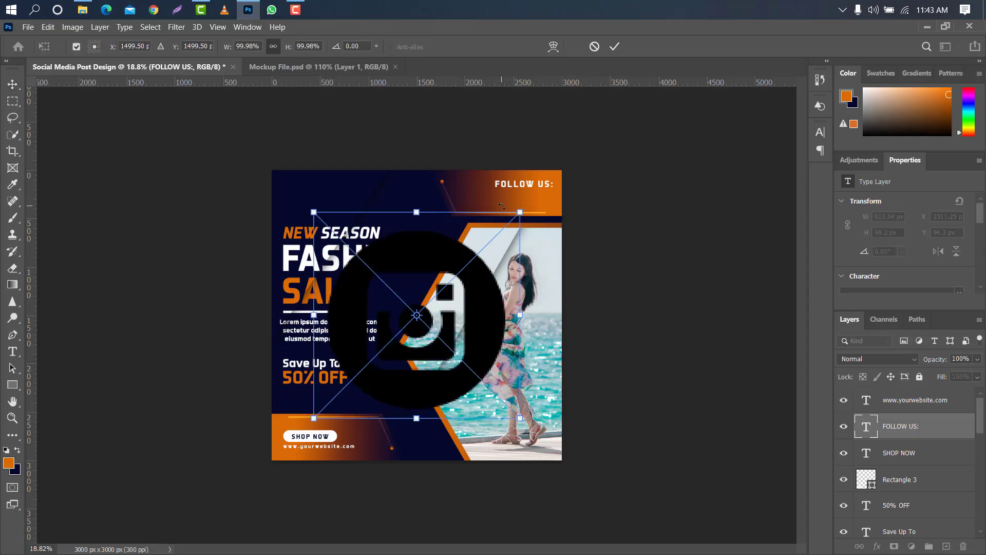
Place the Instagram, Facebook and Twitter icons in a row across the photo, scaling Facebook to about 28% and Twitter to about 29%.
{"action": "left_click_drag", "start_coordinate": [522, 315], "coordinate": [469, 294]}
{"action": "left_click", "coordinate": [614, 47]}
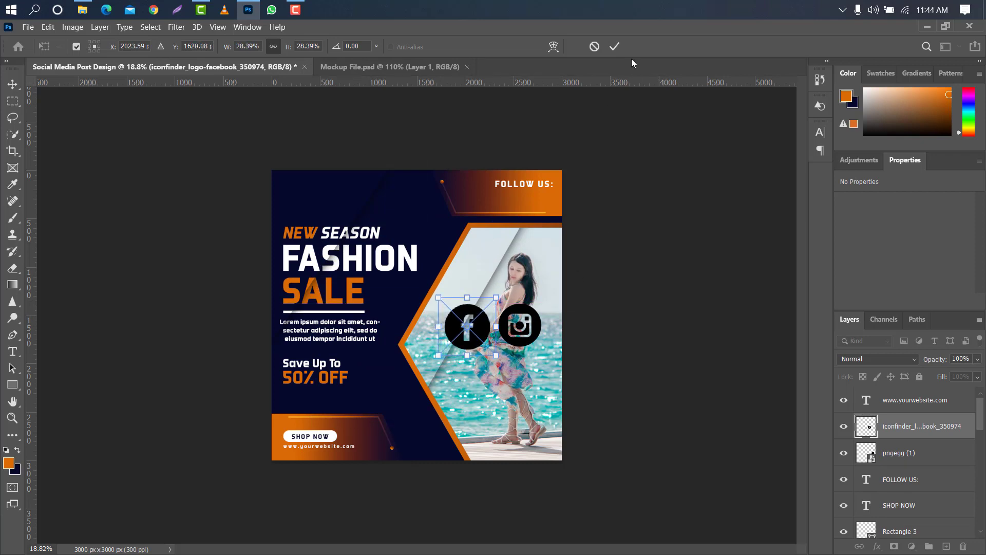
{"action": "left_click", "coordinate": [615, 47]}
{"action": "left_click_drag", "start_coordinate": [520, 314], "coordinate": [373, 315]}
{"action": "left_click_drag", "start_coordinate": [365, 304], "coordinate": [430, 321]}
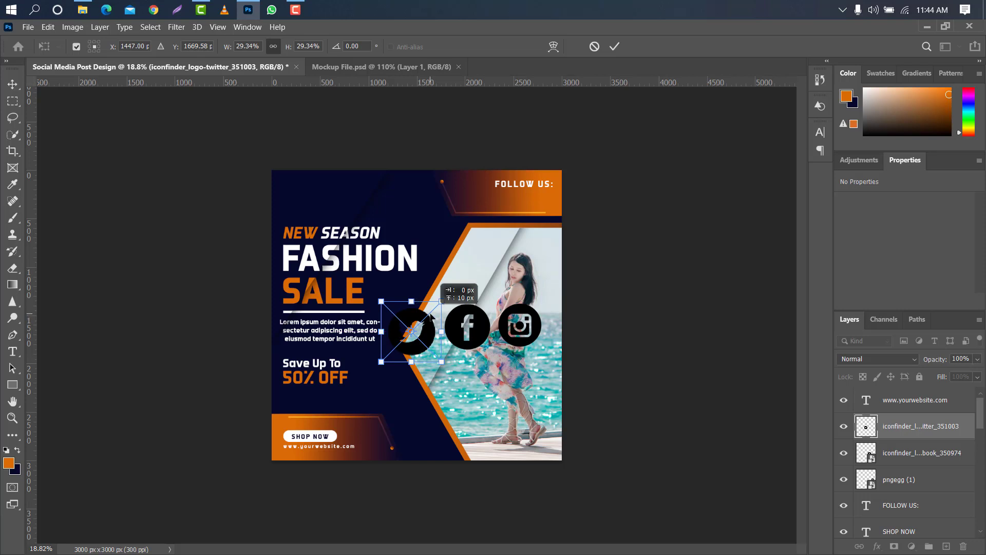
{"action": "left_click", "coordinate": [615, 47]}
Select the three social icon layers together, scale them to about 23.7% and move them beneath the "FOLLOW US:" text.
{"action": "left_click", "coordinate": [920, 454], "text": "ctrl"}
{"action": "left_click", "coordinate": [921, 486], "text": "ctrl"}
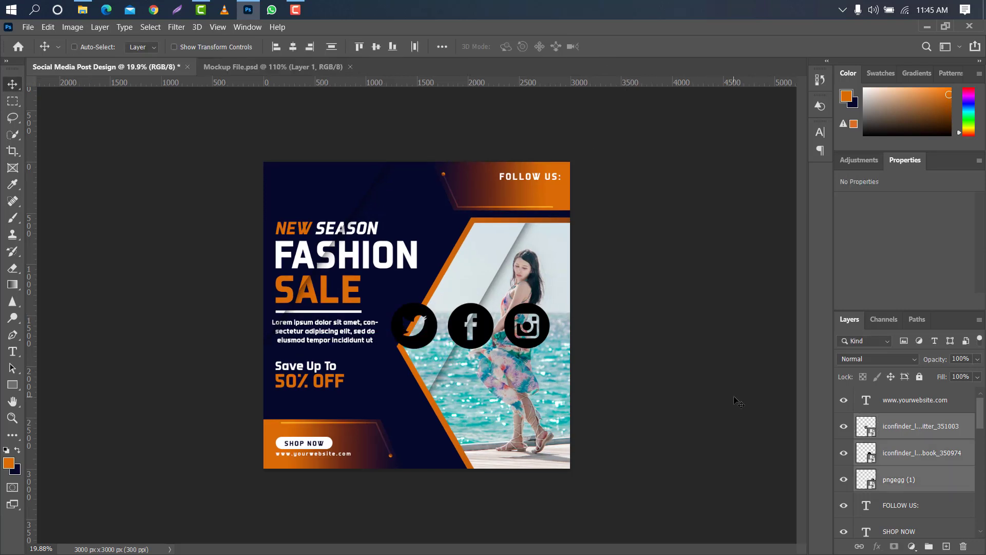
{"action": "key", "text": "ctrl+t"}
{"action": "left_click_drag", "start_coordinate": [549, 322], "coordinate": [534, 195]}
{"action": "left_click_drag", "start_coordinate": [652, 228], "coordinate": [650, 224]}
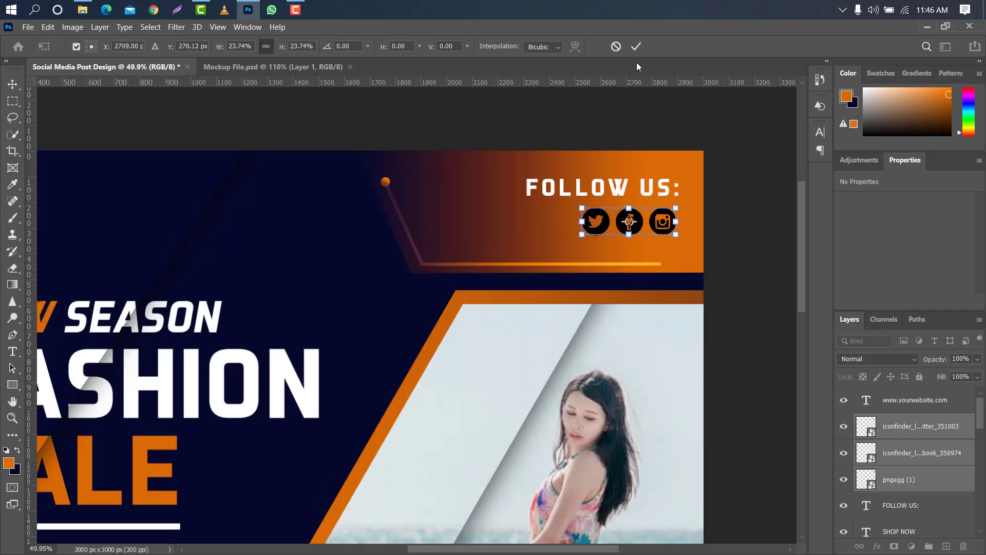
{"action": "left_click", "coordinate": [636, 46]}
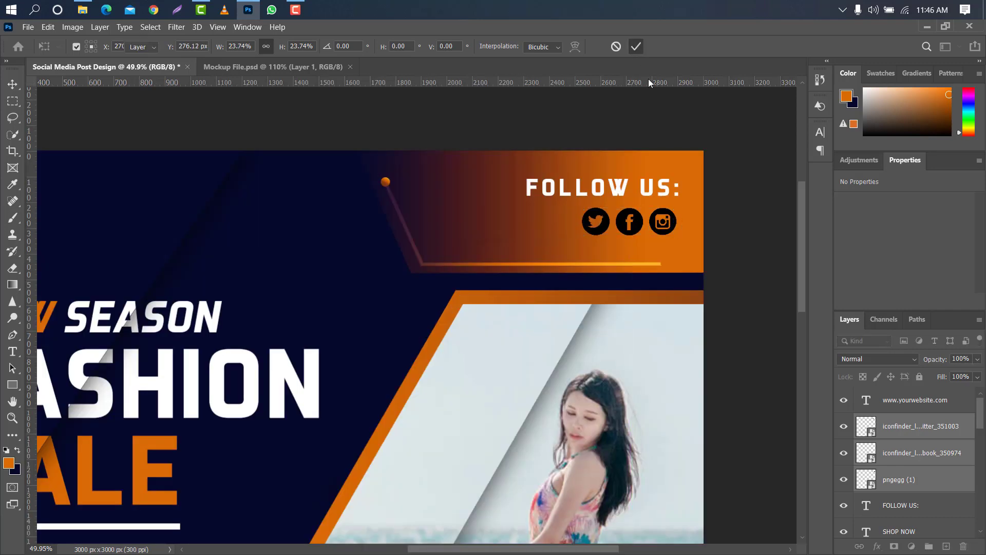
Group the three social icon layers and apply a white Color Overlay at 100% opacity to the group.
{"action": "left_click", "coordinate": [929, 547]}
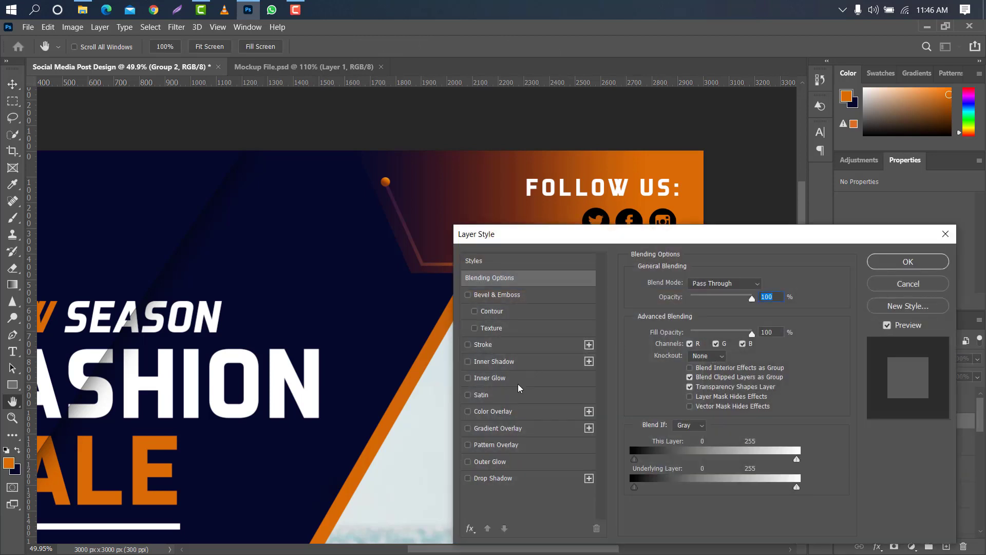
{"action": "left_click", "coordinate": [516, 410]}
{"action": "left_click", "coordinate": [765, 284]}
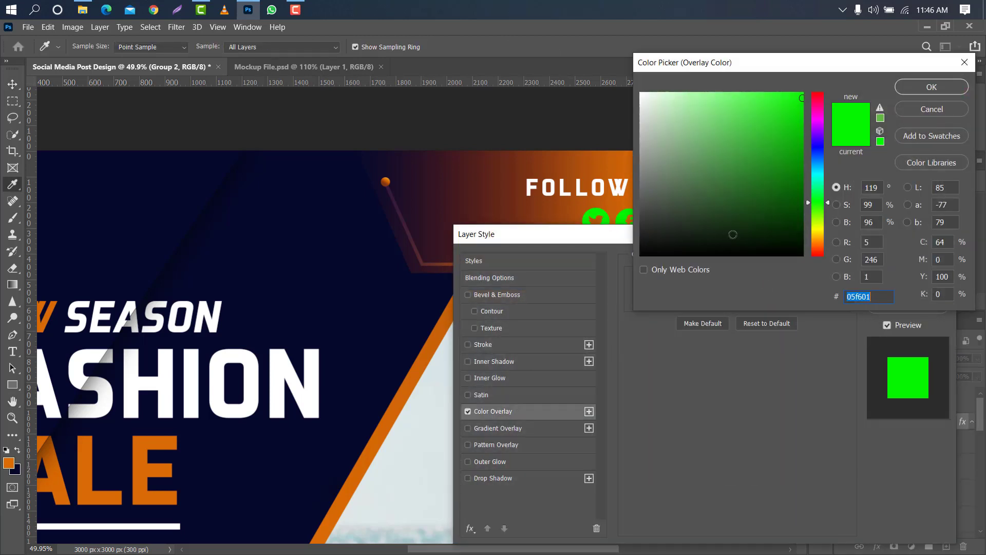
{"action": "left_click_drag", "start_coordinate": [801, 83], "coordinate": [609, 49]}
{"action": "left_click", "coordinate": [920, 85]}
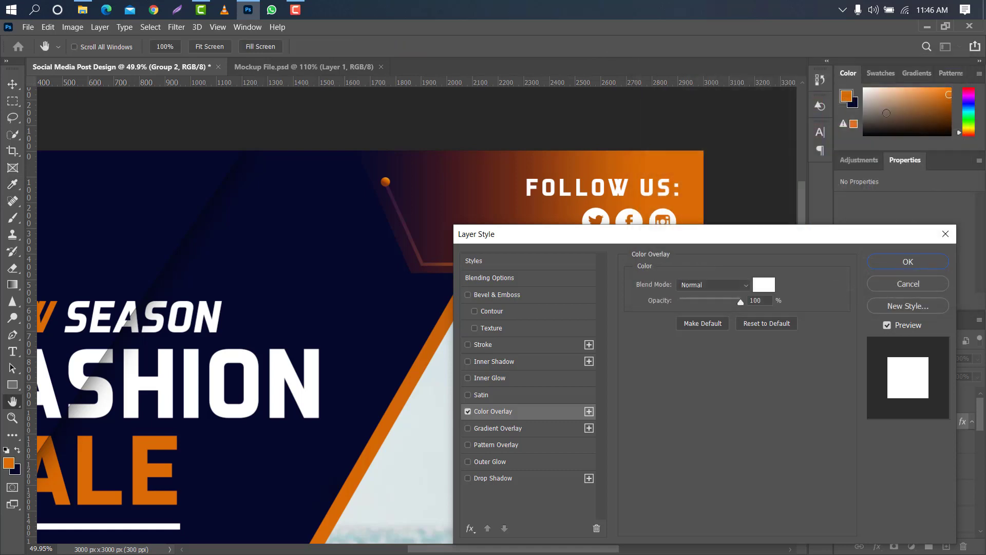
{"action": "left_click", "coordinate": [894, 260]}
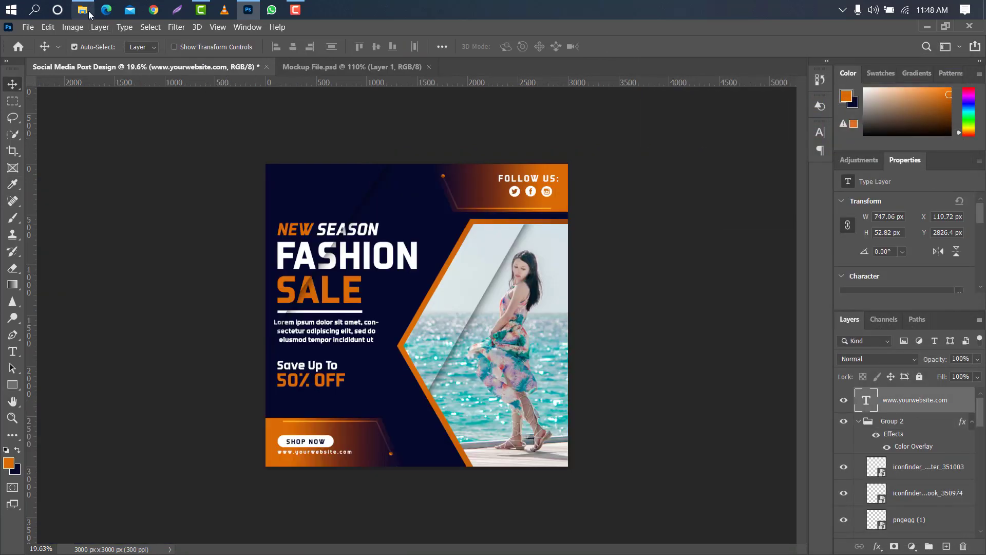
Place "my Logo Design png 2.png" from File Explorer above the headline, about 200 x 204 px in size at X 151, Y 168 px.
{"action": "left_click", "coordinate": [87, 14]}
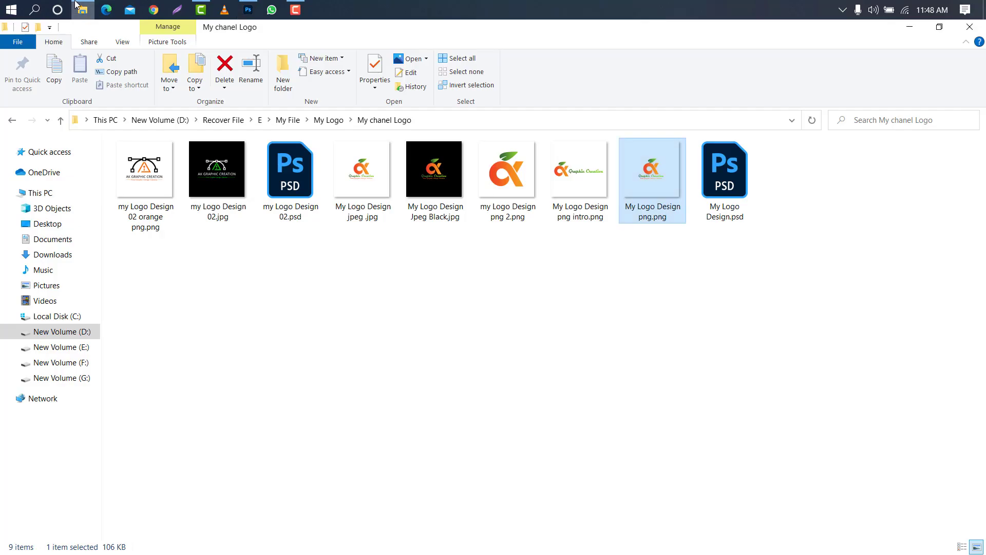
{"action": "left_click_drag", "start_coordinate": [524, 200], "coordinate": [357, 172]}
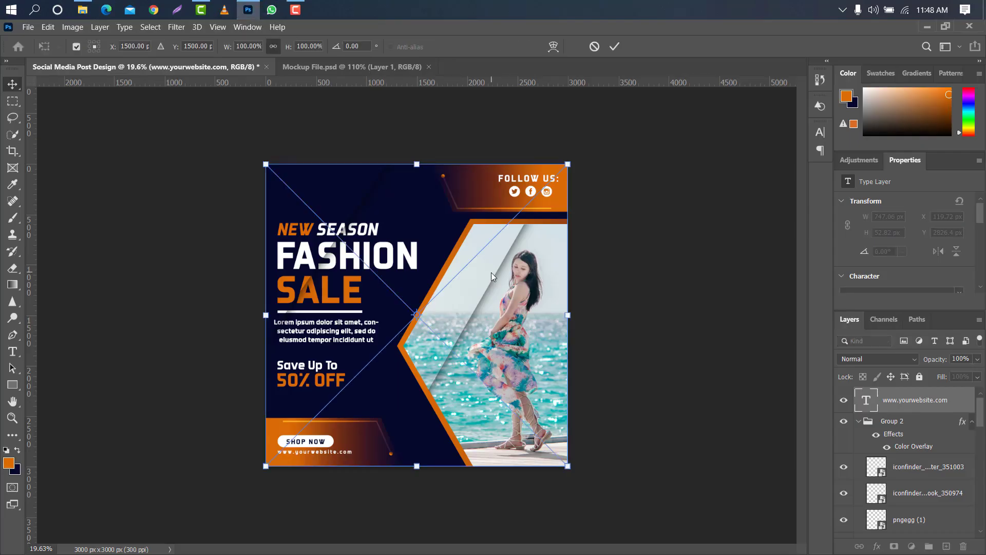
{"action": "left_click_drag", "start_coordinate": [572, 319], "coordinate": [338, 267]}
{"action": "left_click_drag", "start_coordinate": [316, 326], "coordinate": [315, 130]}
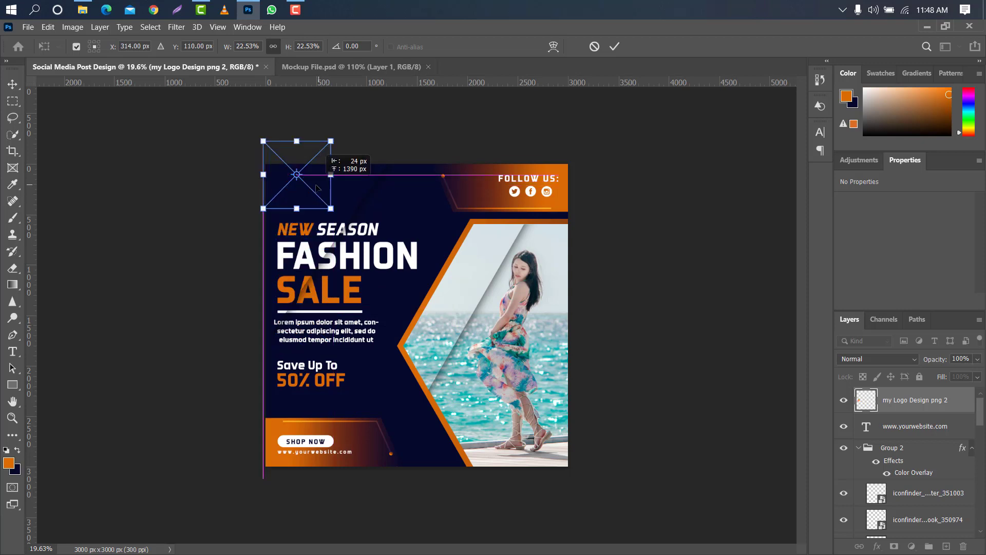
{"action": "left_click_drag", "start_coordinate": [331, 174], "coordinate": [307, 191]}
{"action": "left_click", "coordinate": [613, 47]}
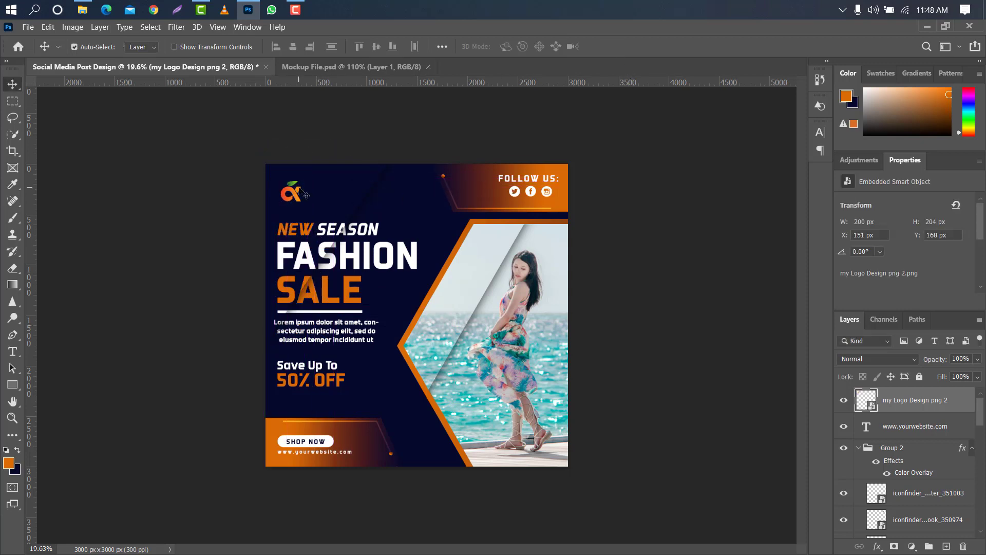
Nudge the logo slightly left and up above the "NEW SEASON" heading.
{"action": "scroll", "coordinate": [292, 170], "scroll_direction": "up", "scroll_amount": 2}
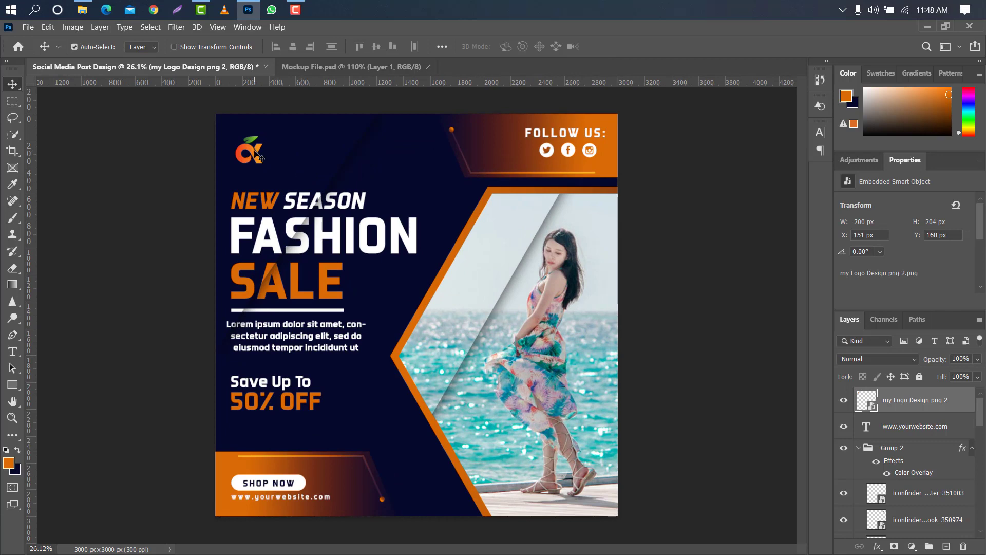
{"action": "left_click_drag", "start_coordinate": [260, 159], "coordinate": [252, 157]}
{"action": "key", "text": "ctrl+minus"}
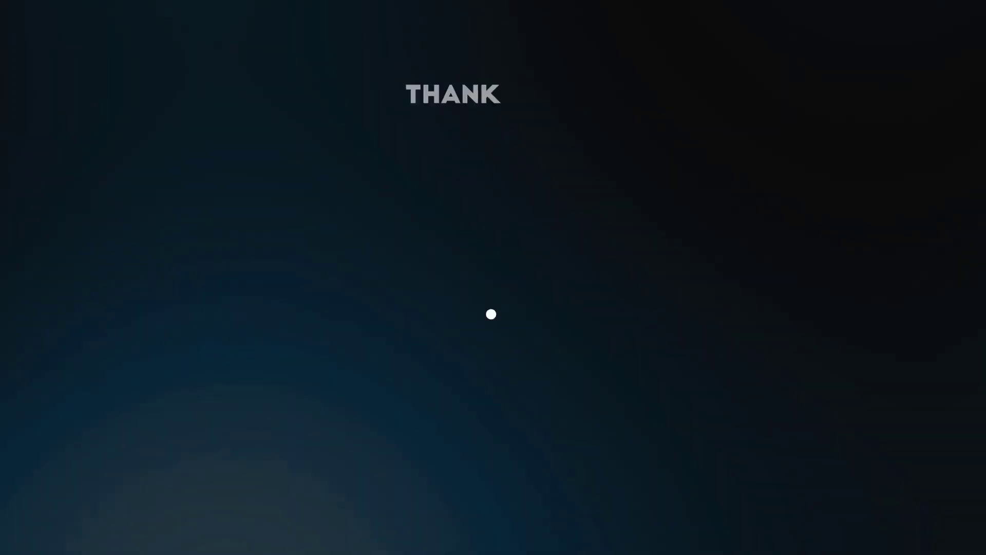